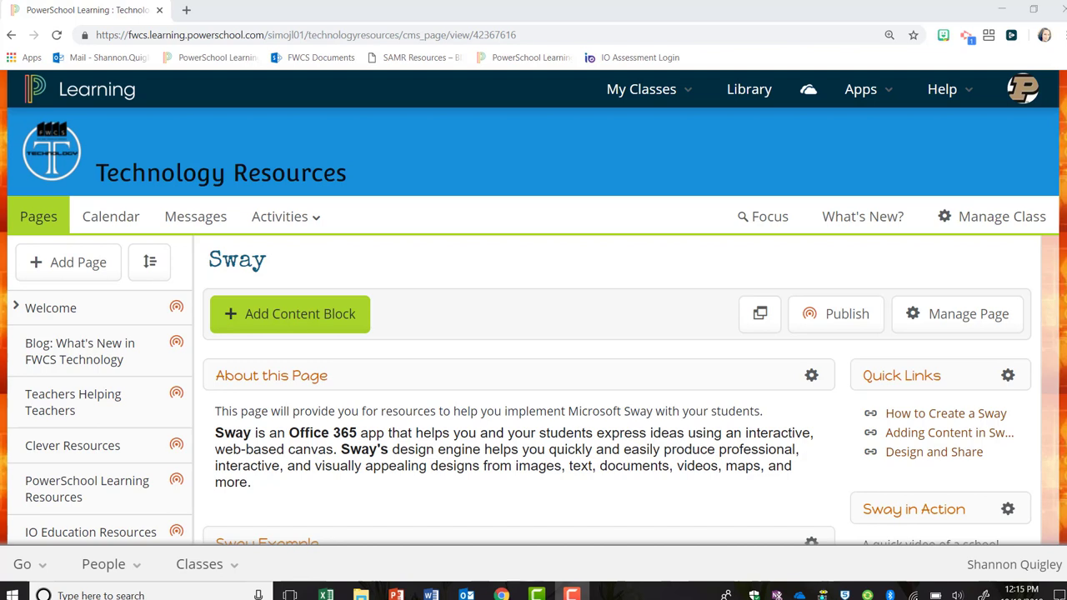
# Step: Review the Sway resources page, from the page description through to the embedded Jane Goodall example
pyautogui.scroll(-1, 534, 307)
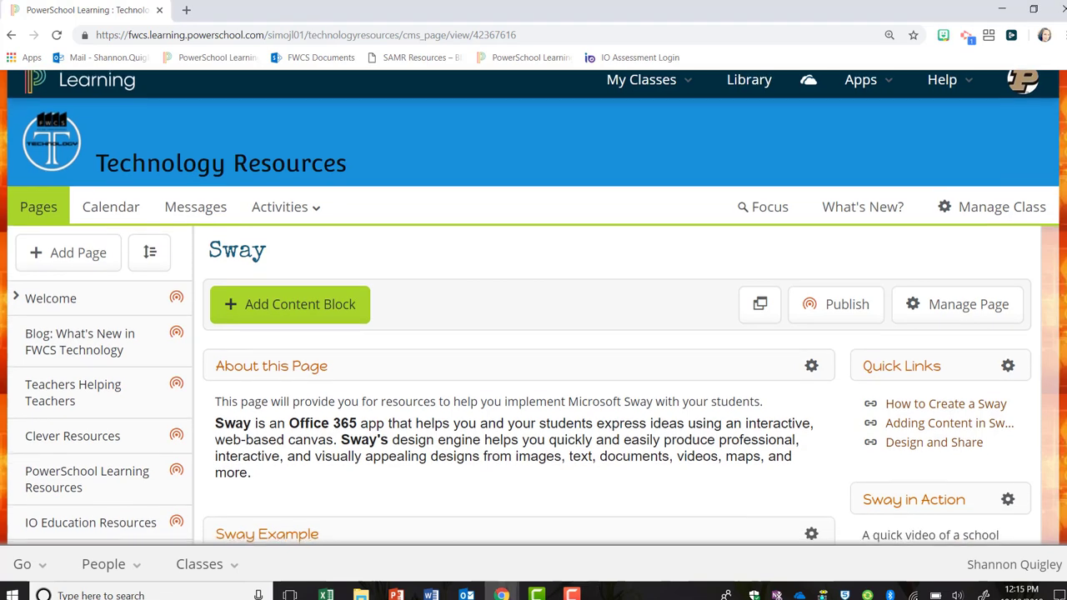
pyautogui.scroll(-2, 534, 306)
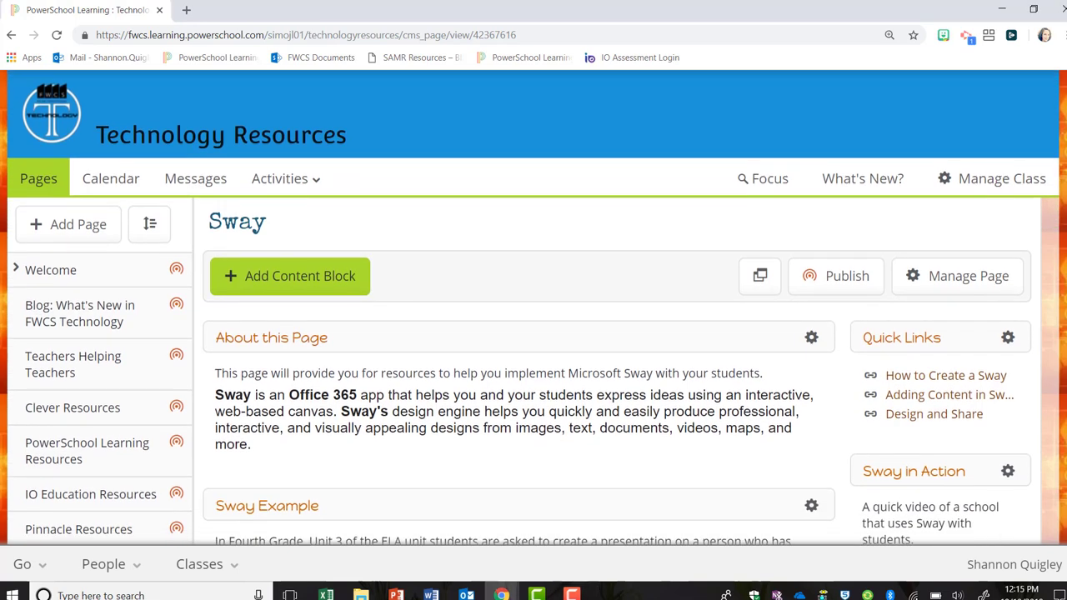
pyautogui.scroll(-3, 926, 506)
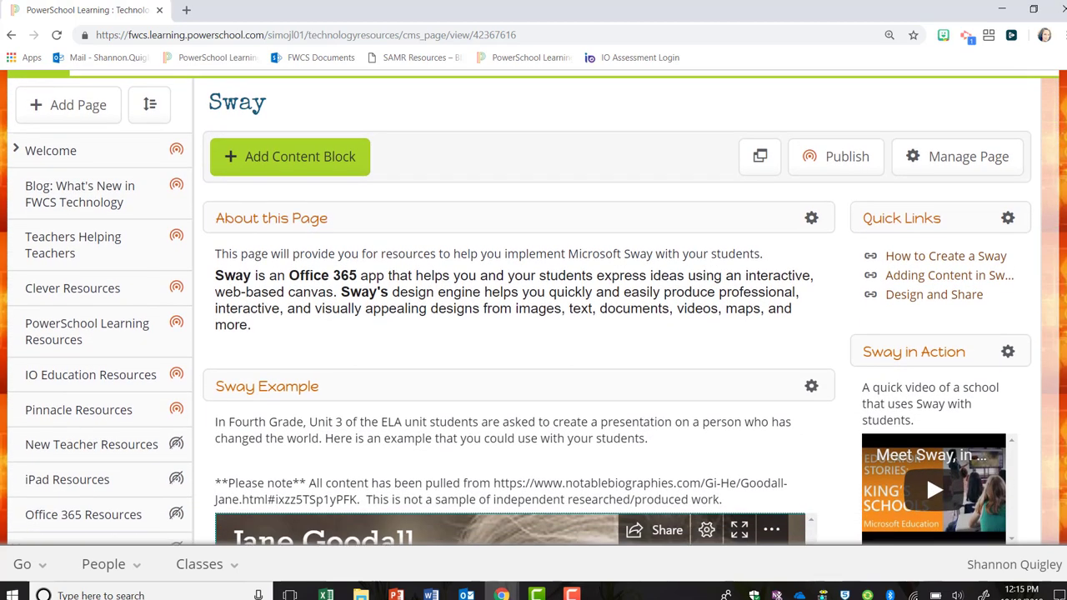
pyautogui.scroll(-3, 926, 453)
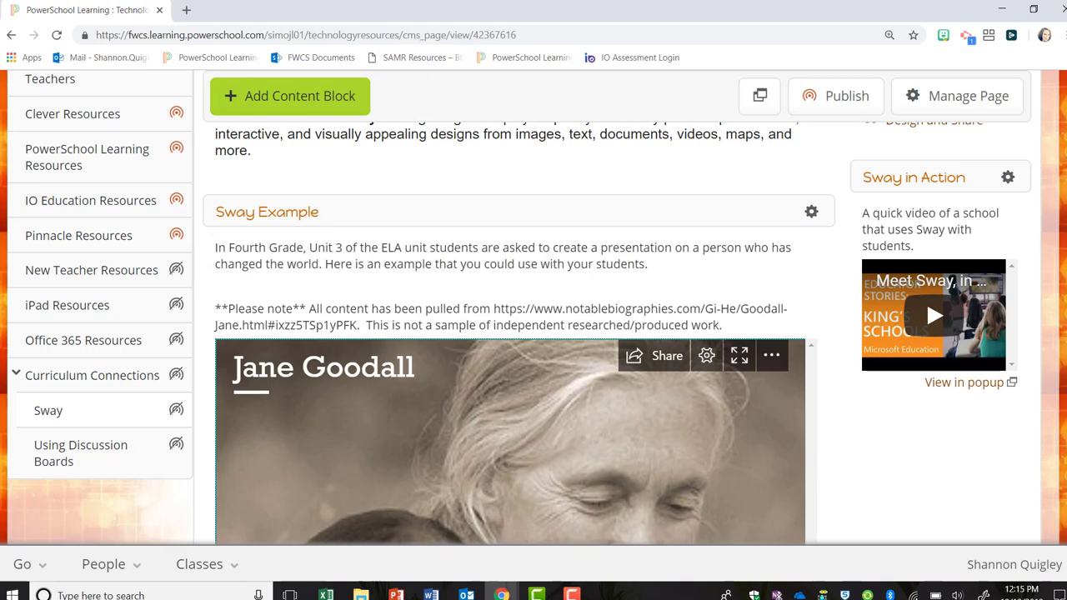
pyautogui.scroll(-1, 520, 309)
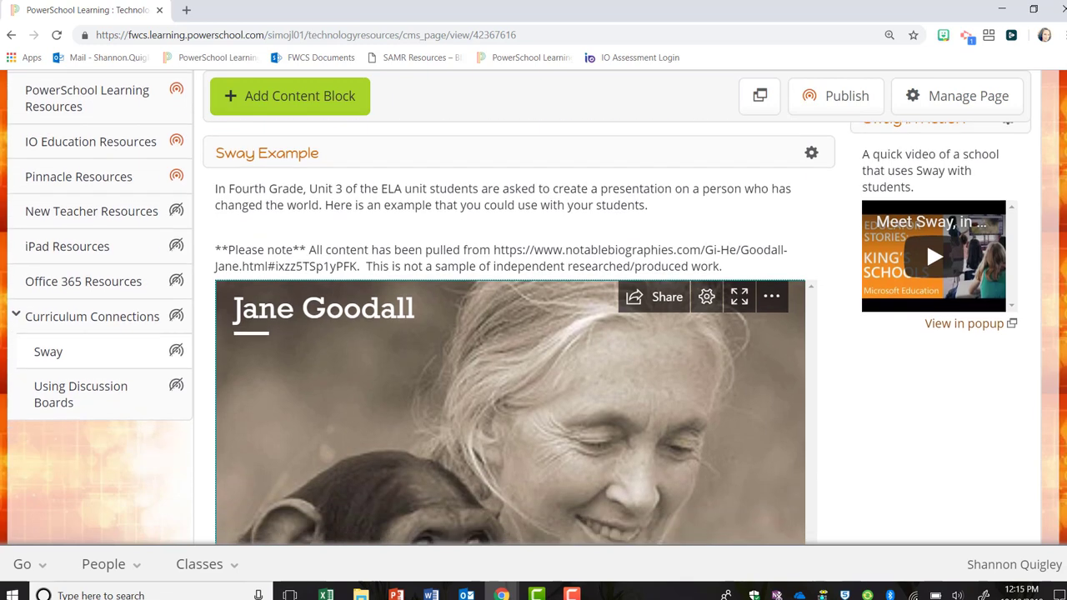
pyautogui.scroll(-1, 519, 310)
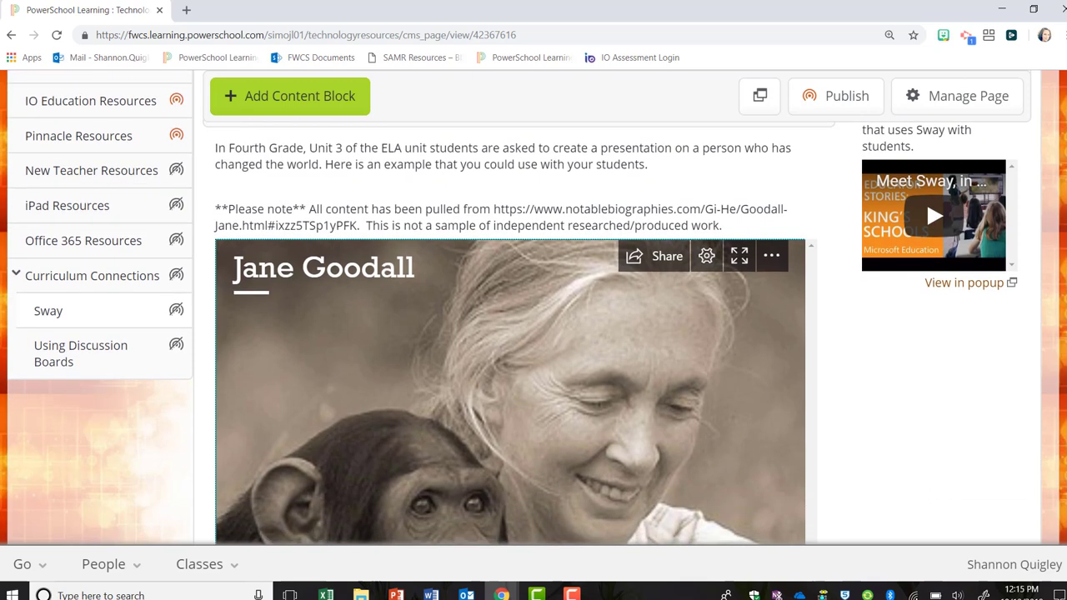
pyautogui.scroll(-1, 520, 309)
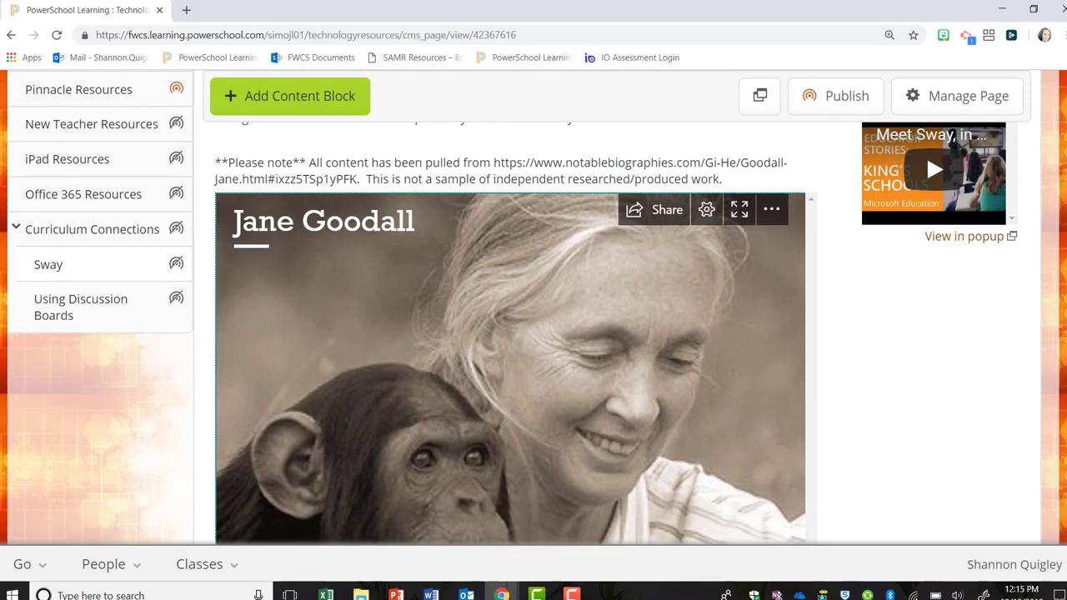
pyautogui.scroll(-1, 520, 309)
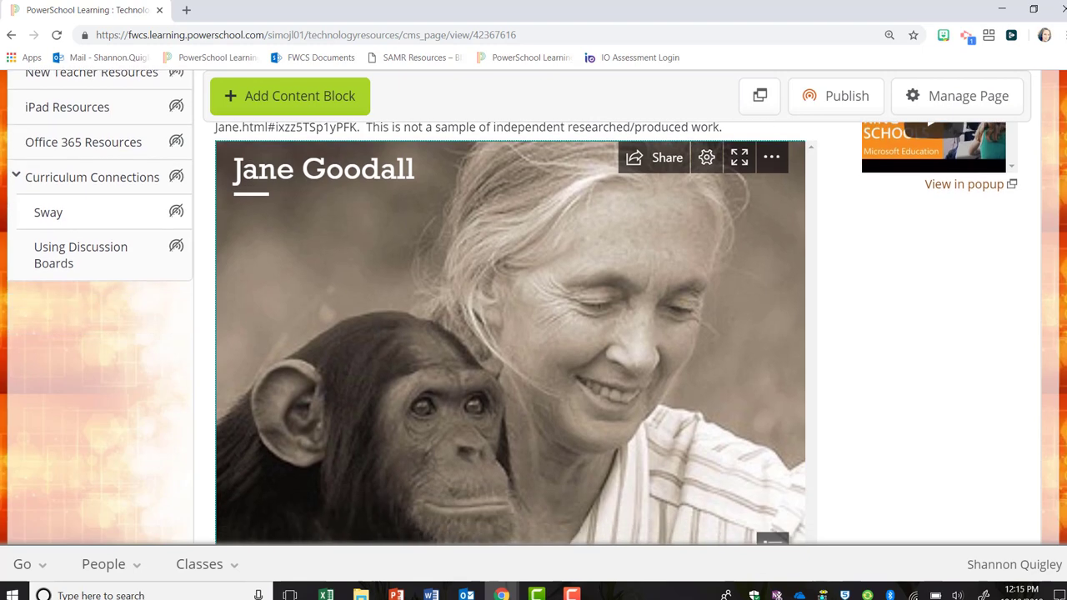
pyautogui.scroll(-1, 519, 309)
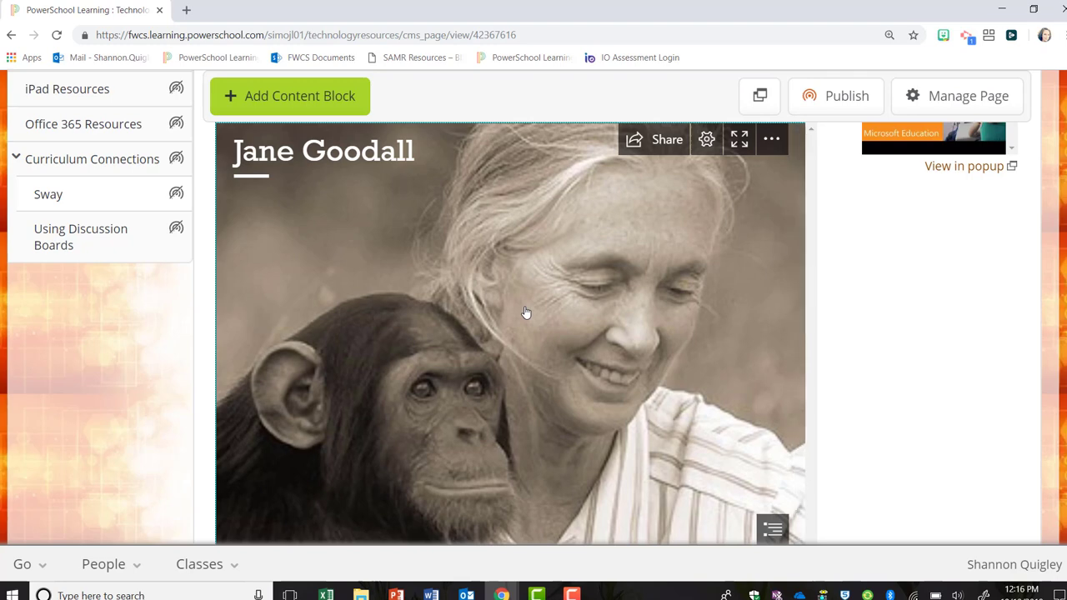
# Step: Examine the introduction, childhood section and video in the embedded Jane Goodall Sway
pyautogui.scroll(-5, 525, 312)
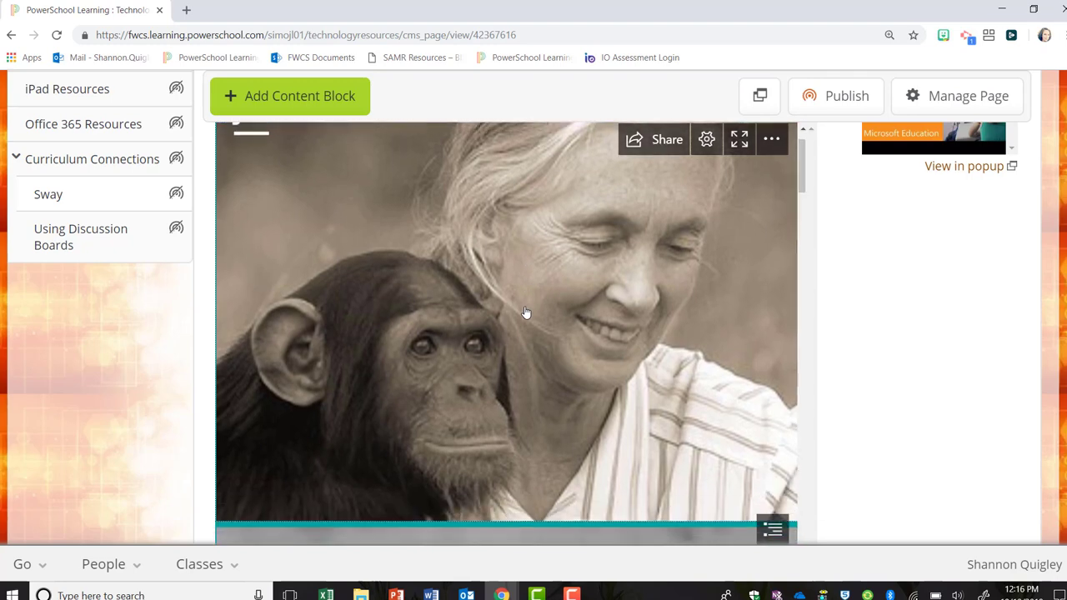
pyautogui.scroll(-3, 526, 312)
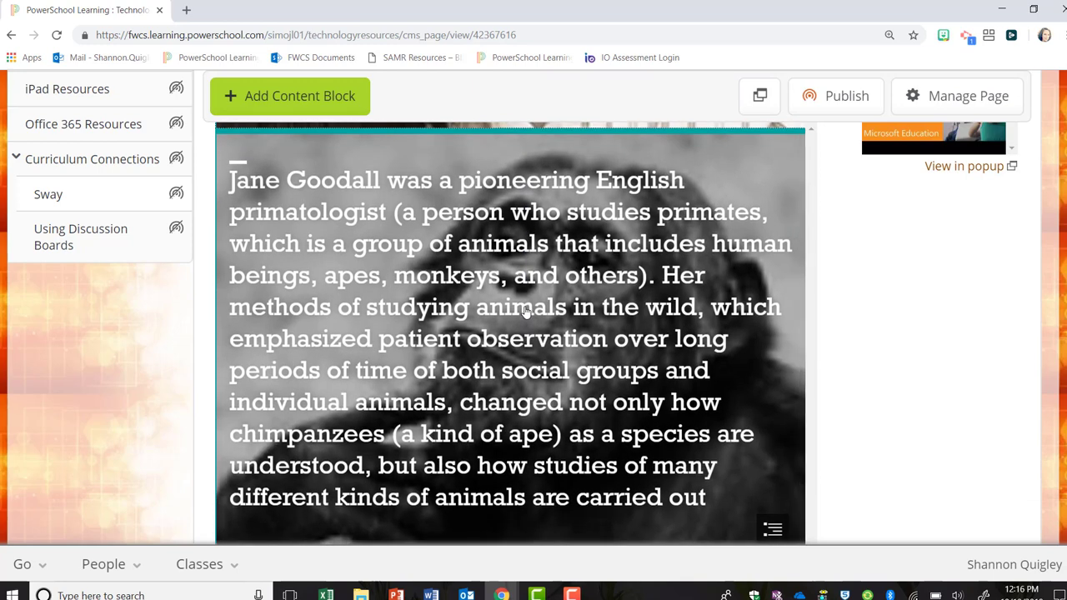
pyautogui.scroll(-1, 525, 311)
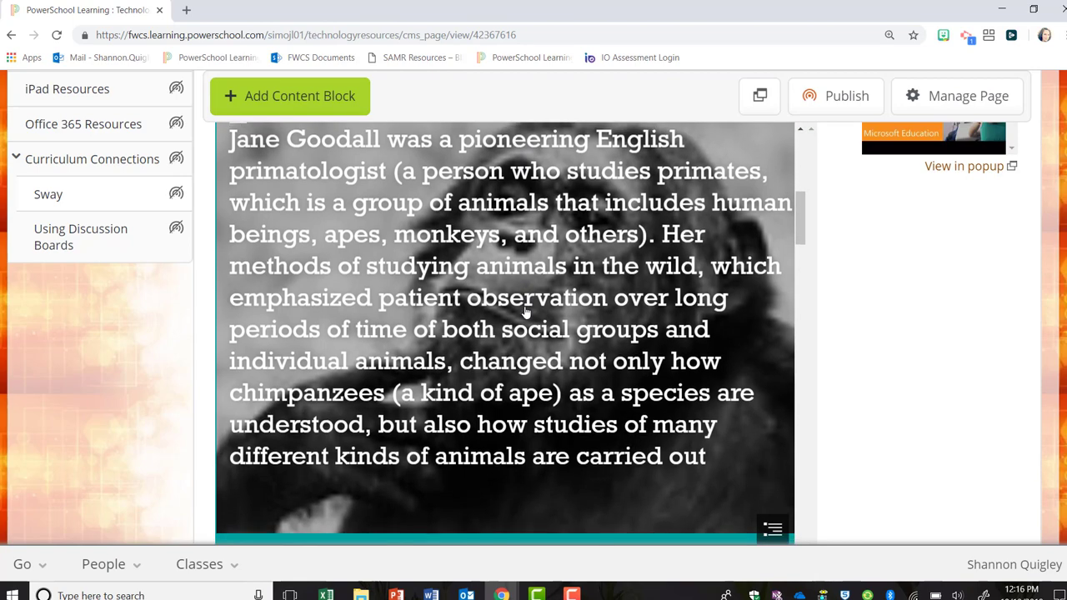
pyautogui.scroll(-1, 525, 312)
pyautogui.scroll(5, 526, 312)
pyautogui.scroll(-4, 526, 312)
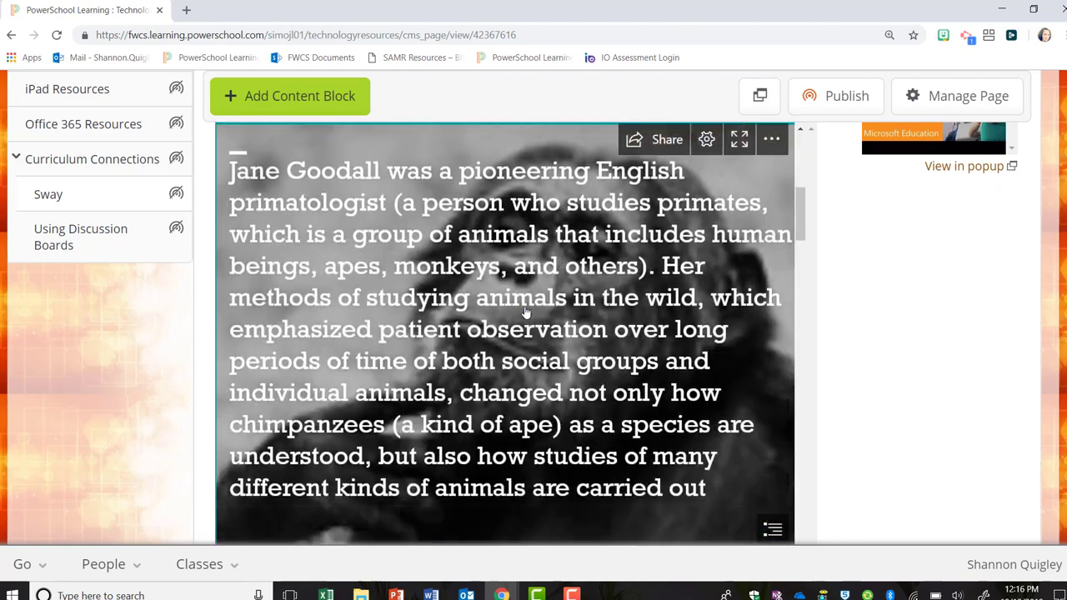
pyautogui.scroll(-5, 525, 310)
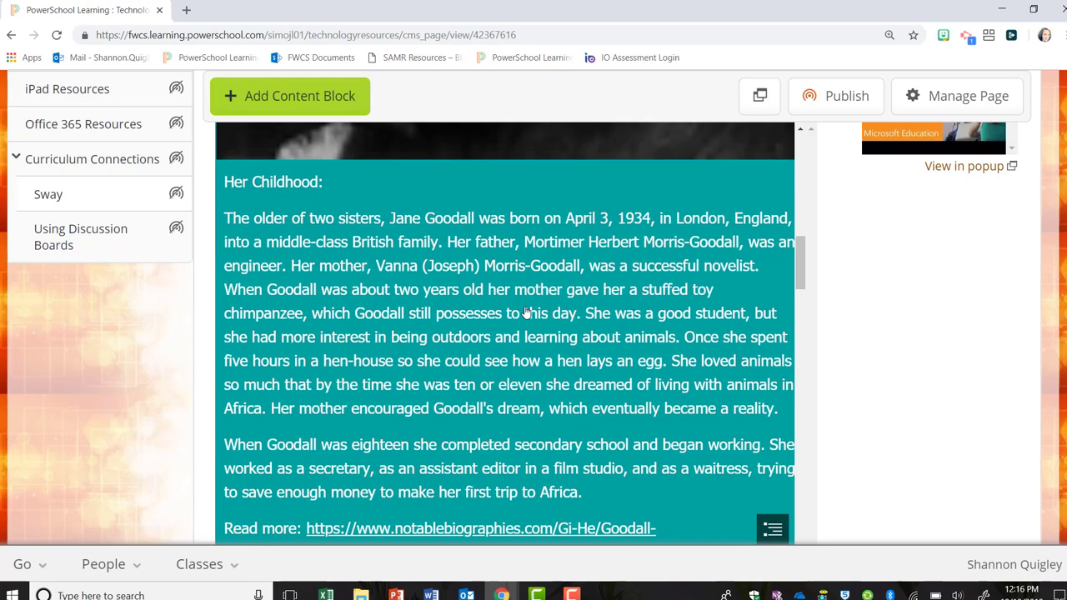
pyautogui.scroll(-6, 525, 311)
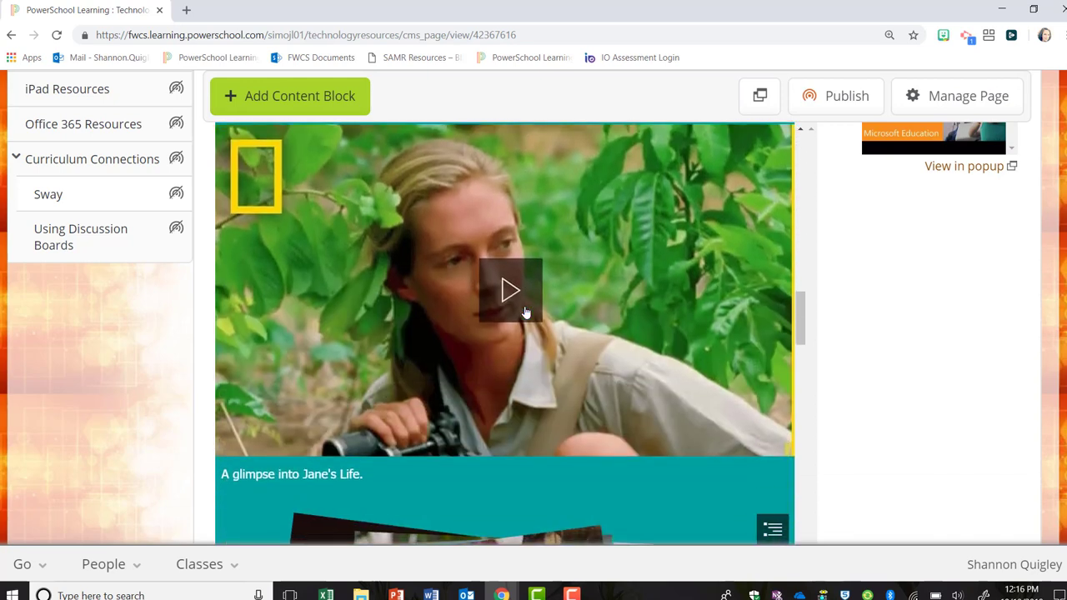
pyautogui.scroll(-4, 525, 310)
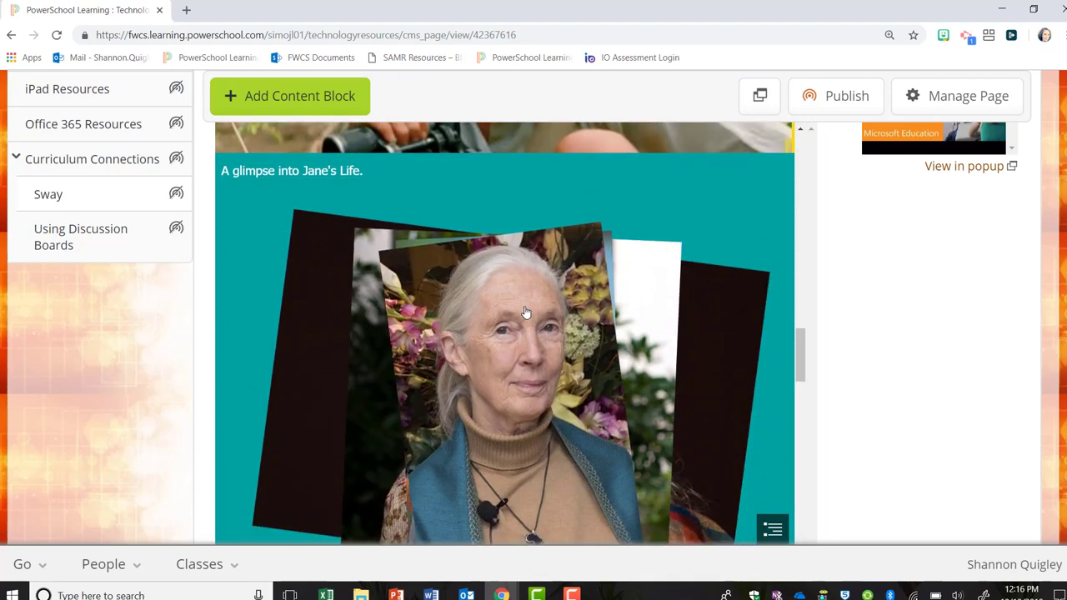
# Step: Flip through the photo stack in the Jane Goodall Sway and review its remaining content before returning to its title
pyautogui.scroll(-2, 525, 311)
pyautogui.scroll(1, 525, 311)
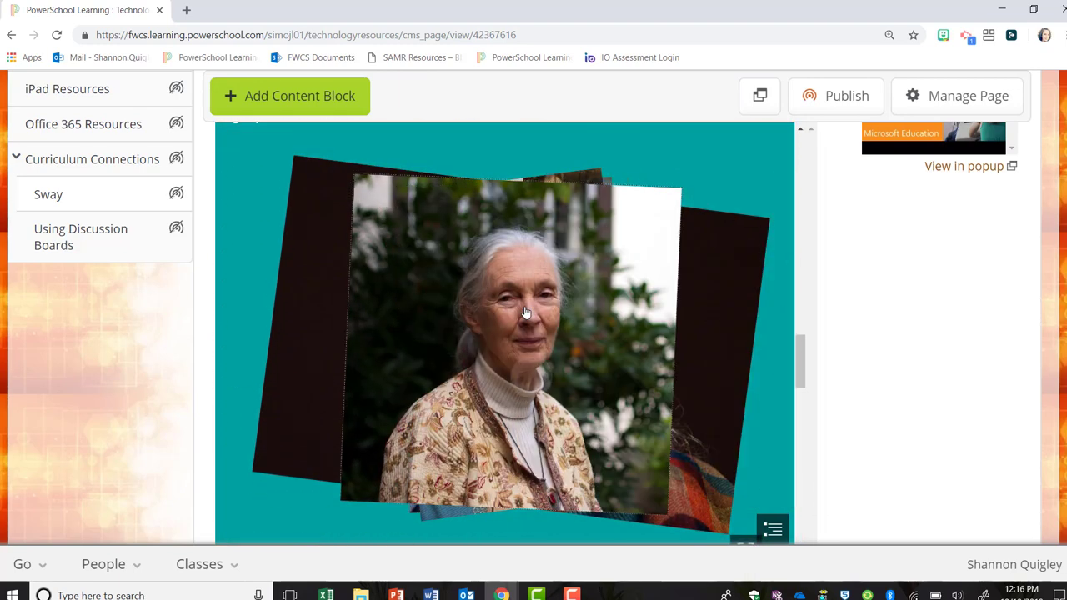
pyautogui.click(525, 313)
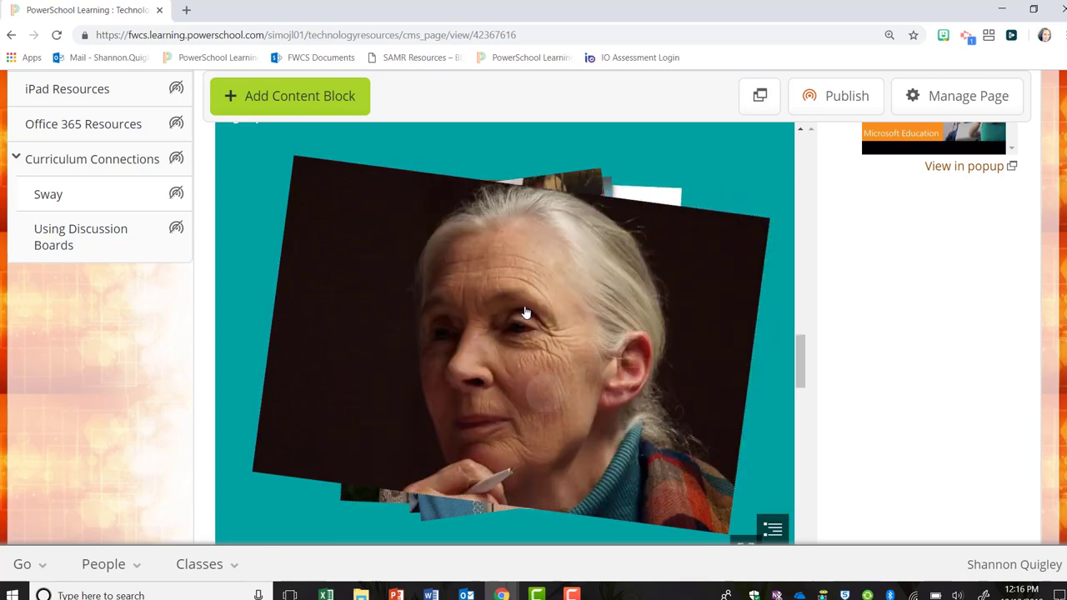
pyautogui.scroll(-5, 526, 313)
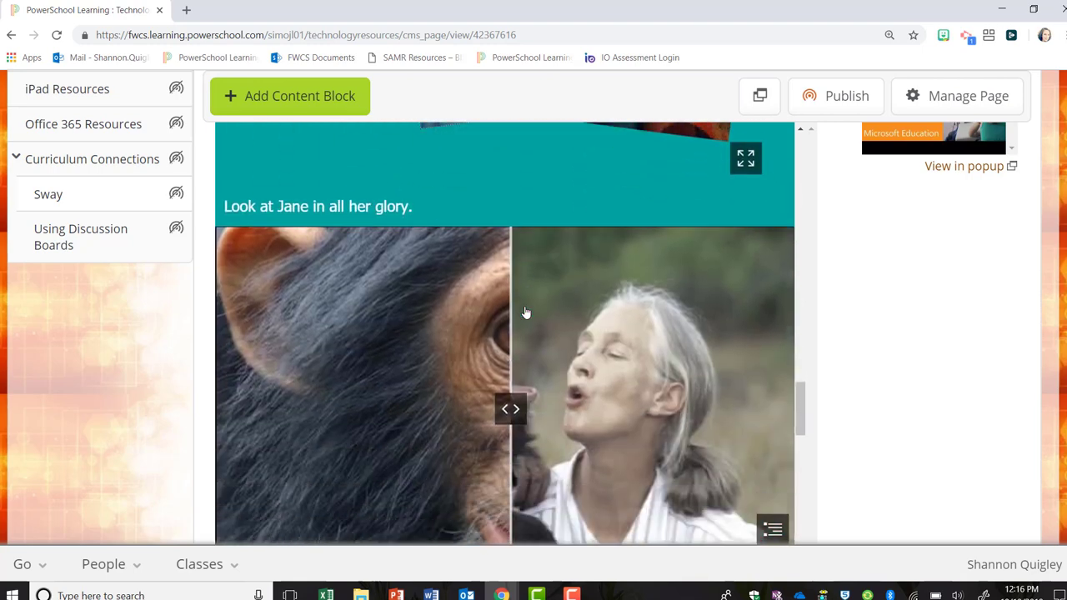
pyautogui.scroll(-3, 525, 313)
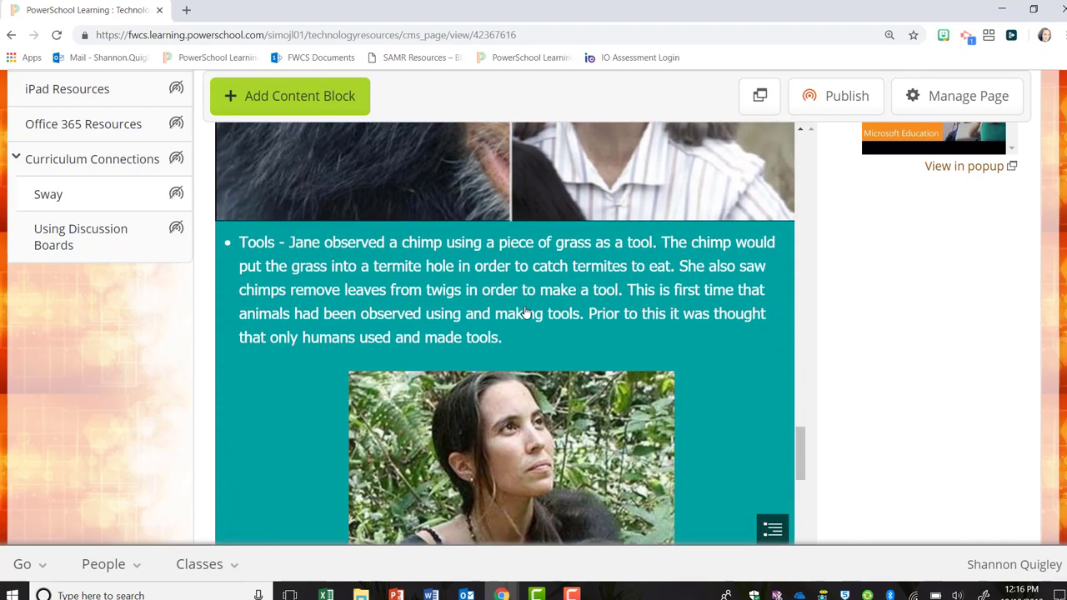
pyautogui.scroll(-5, 525, 312)
pyautogui.scroll(-2, 526, 313)
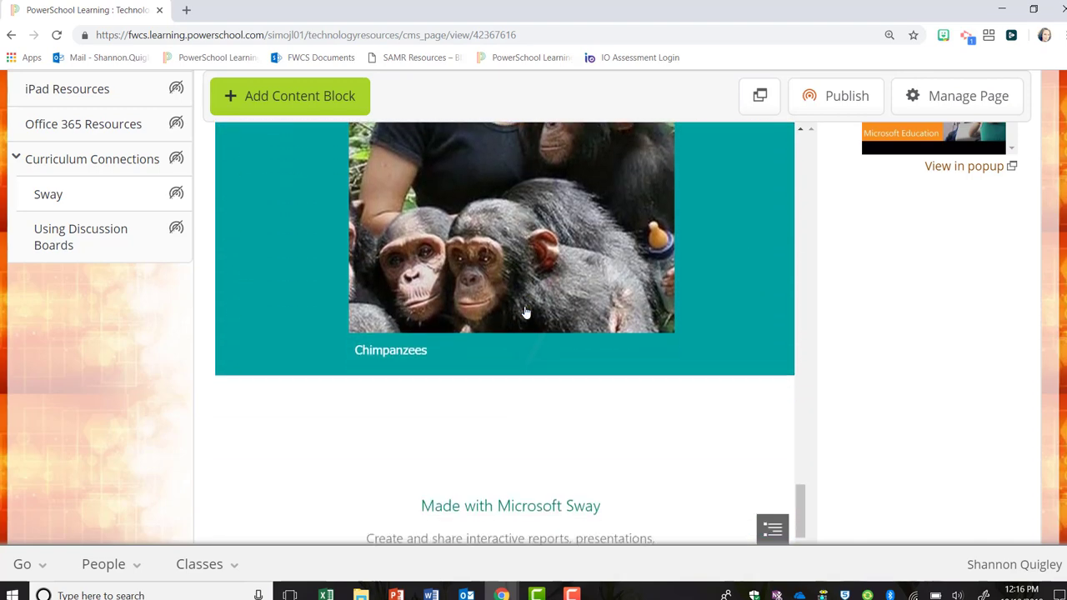
pyautogui.scroll(2, 526, 313)
pyautogui.scroll(2, 526, 313)
pyautogui.scroll(10, 525, 313)
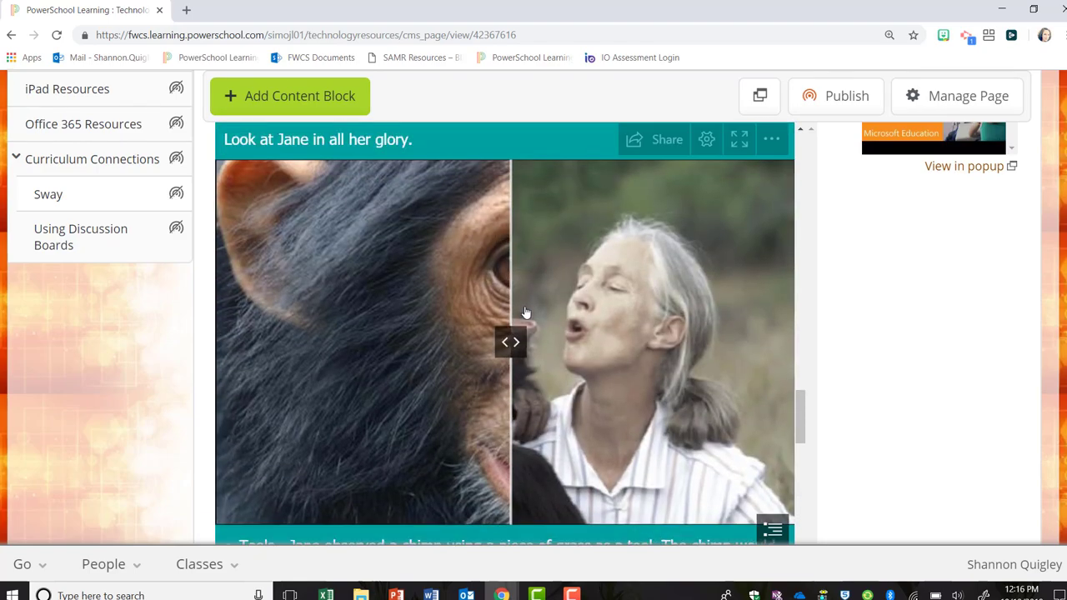
pyautogui.scroll(8, 525, 313)
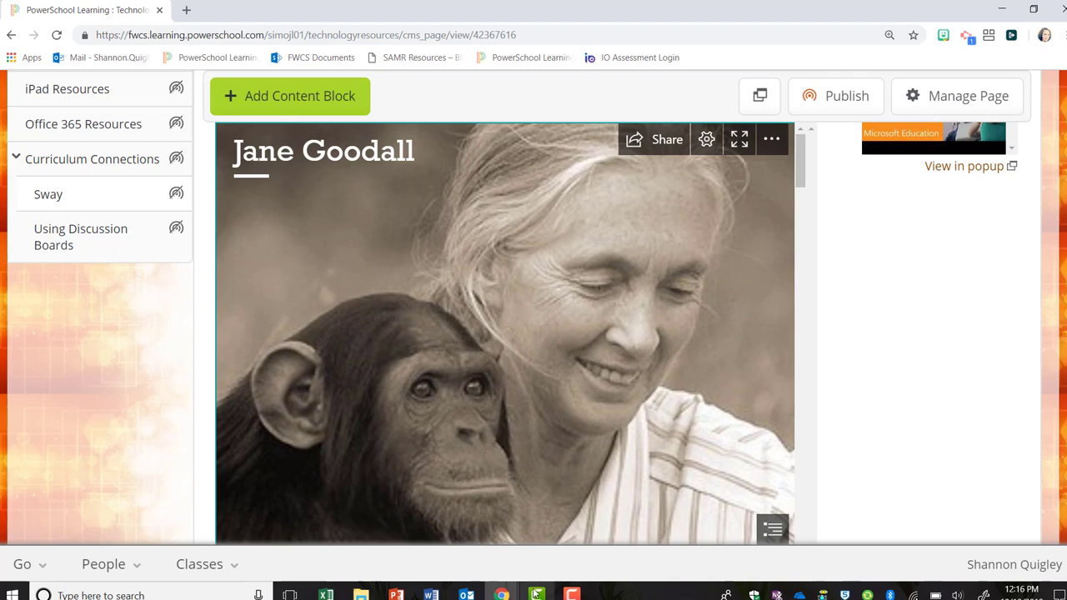
# Step: Go to portal.office.com in a new browser tab and open Sway from the Office 365 apps
pyautogui.moveTo(529, 587)
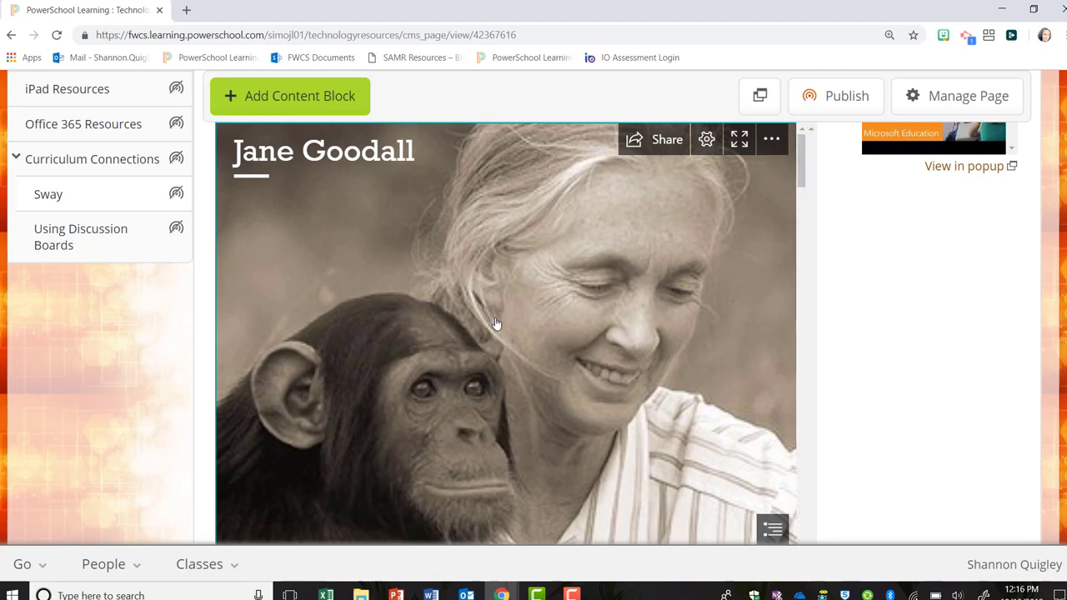
pyautogui.click(188, 10)
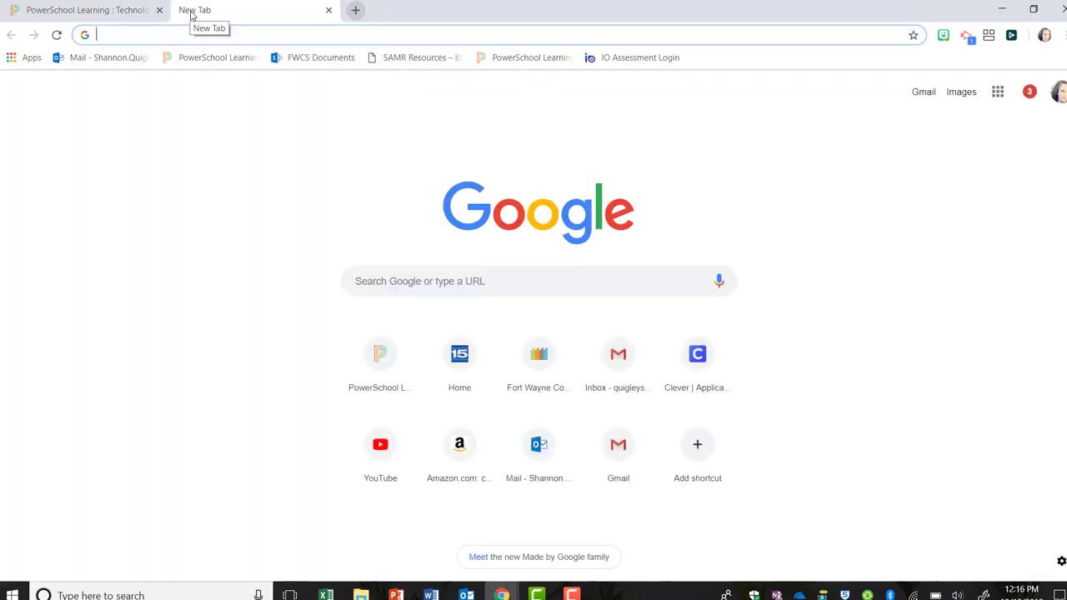
pyautogui.write('portal.office.com')
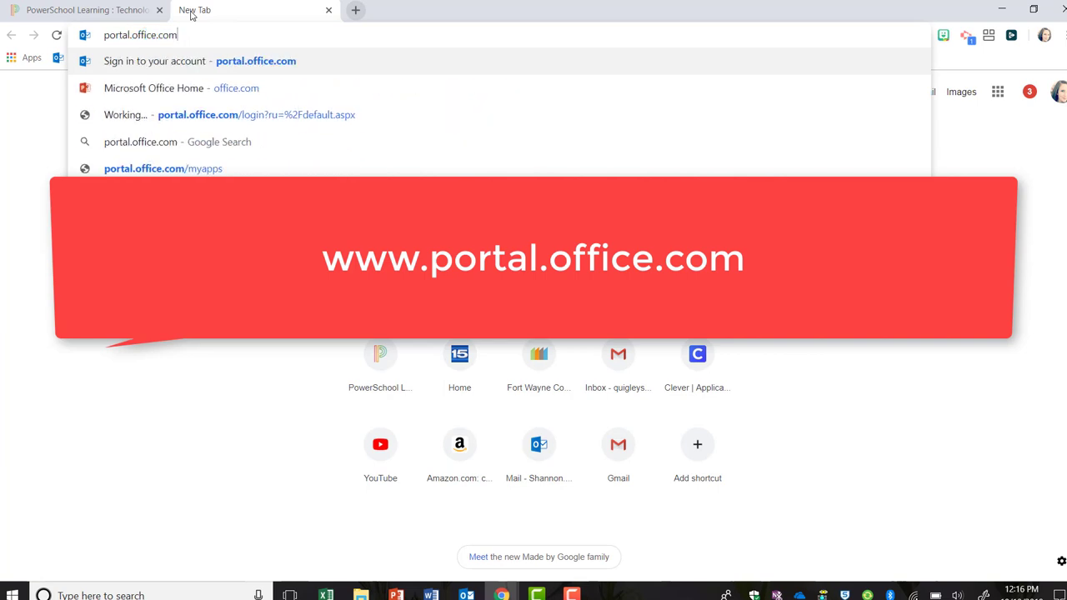
pyautogui.press('Return')
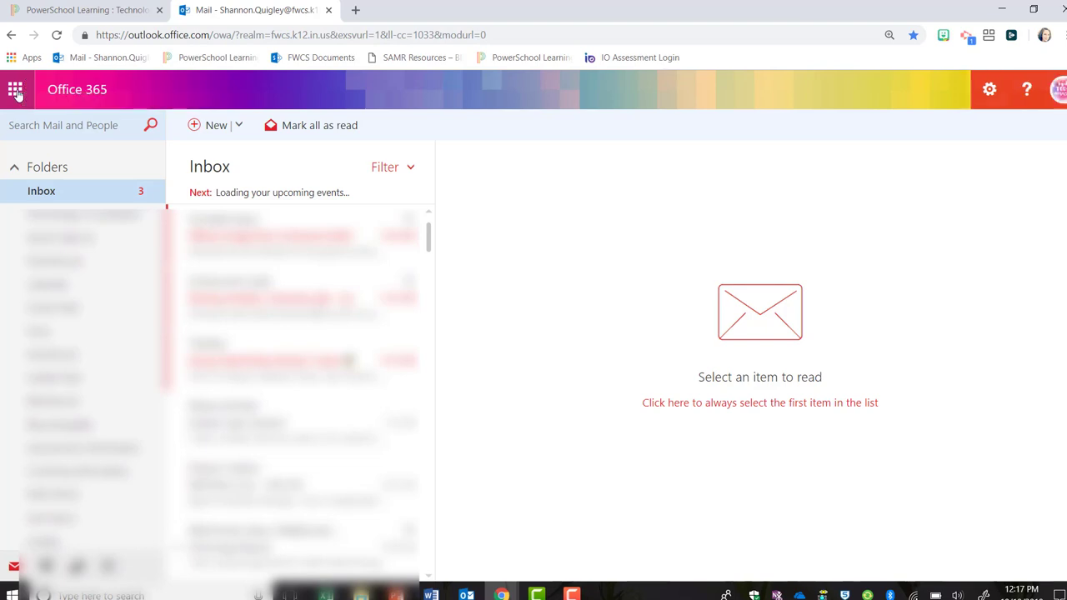
pyautogui.click(15, 90)
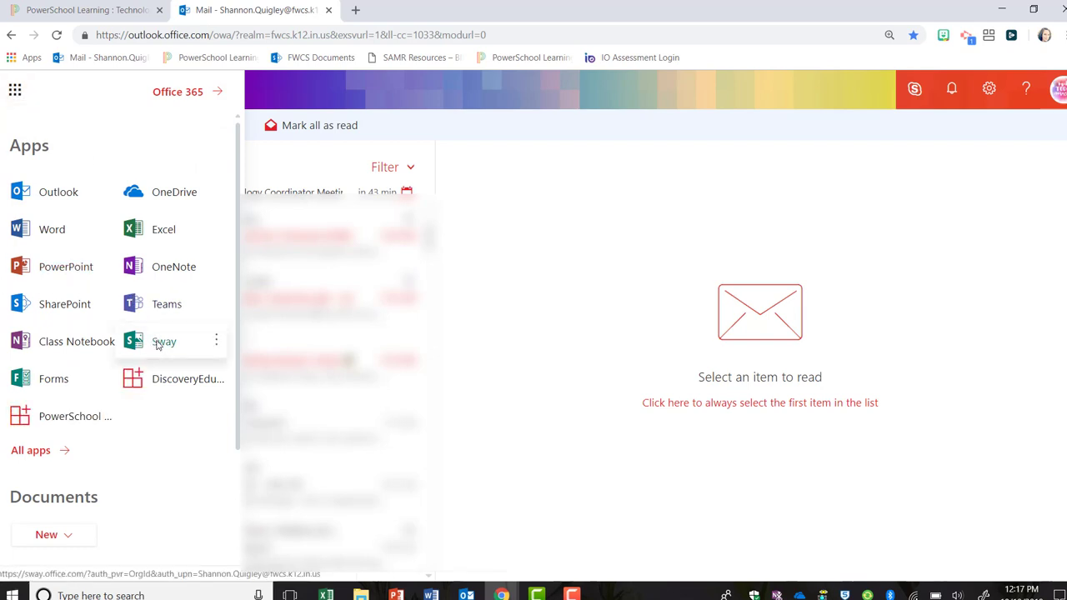
pyautogui.click(157, 345)
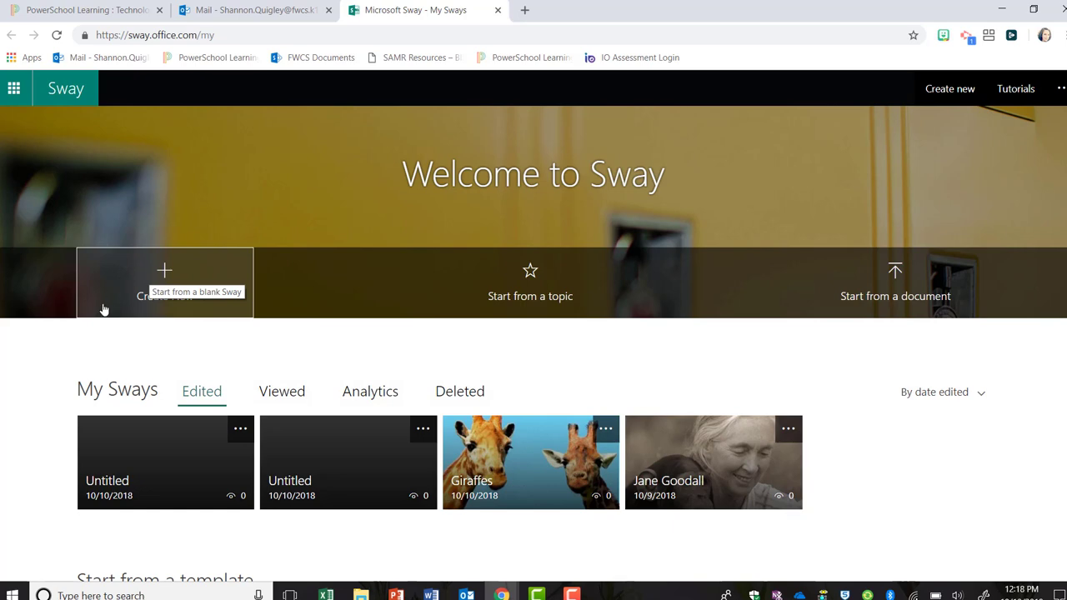
# Step: Create a new blank Sway and title it "Giraffes"
pyautogui.click(168, 275)
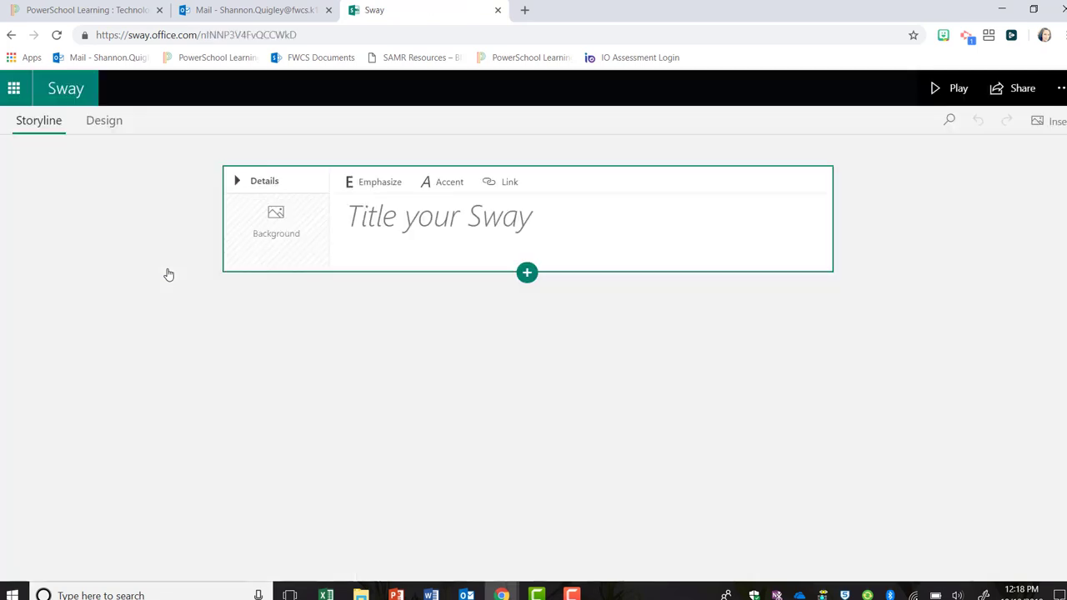
pyautogui.click(447, 222)
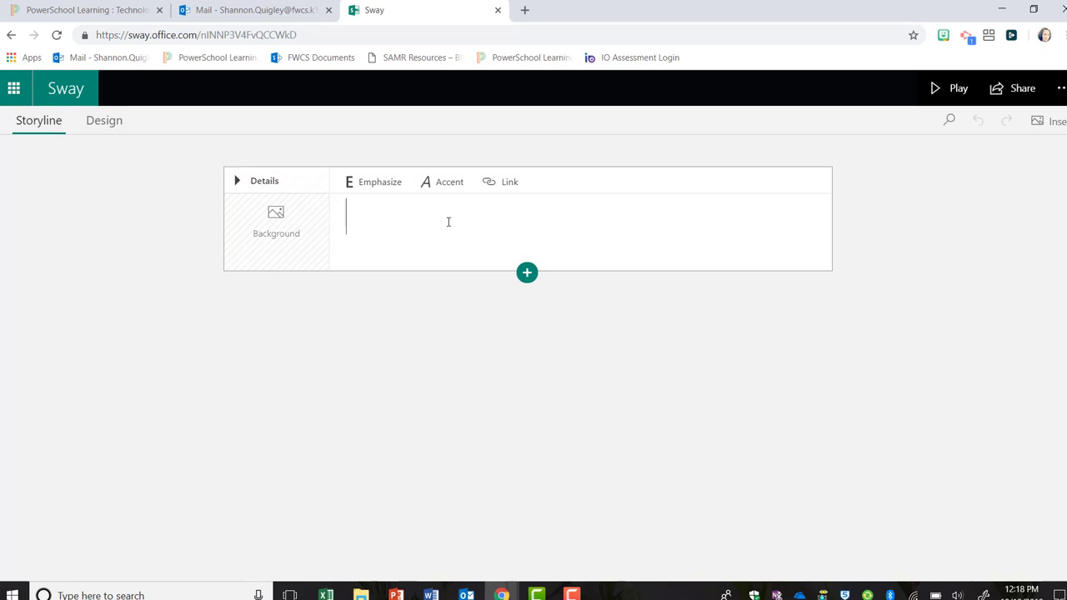
pyautogui.write('Giraf')
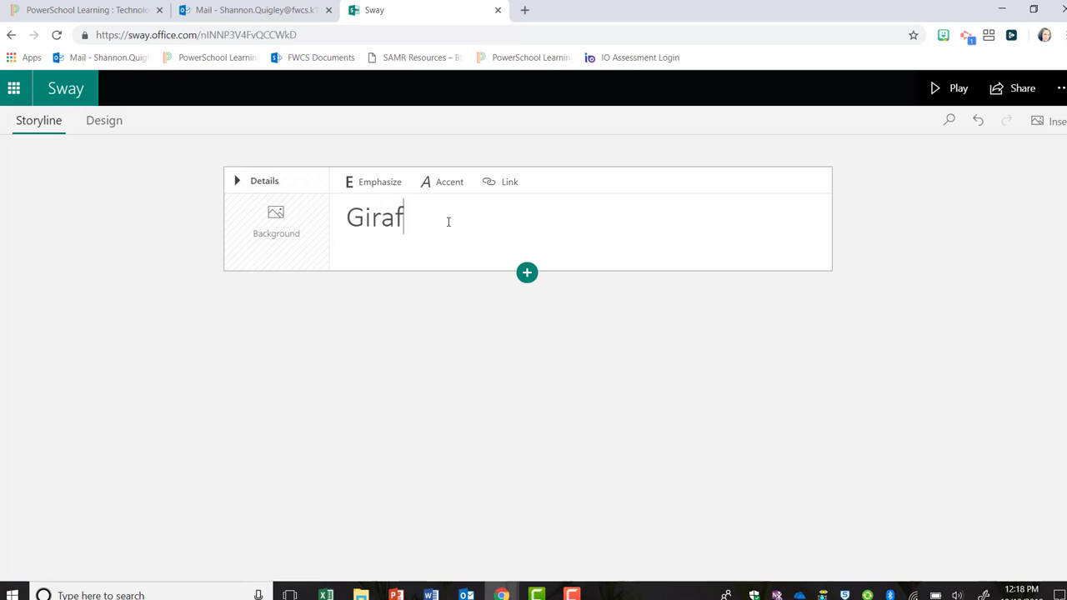
pyautogui.write('fes')
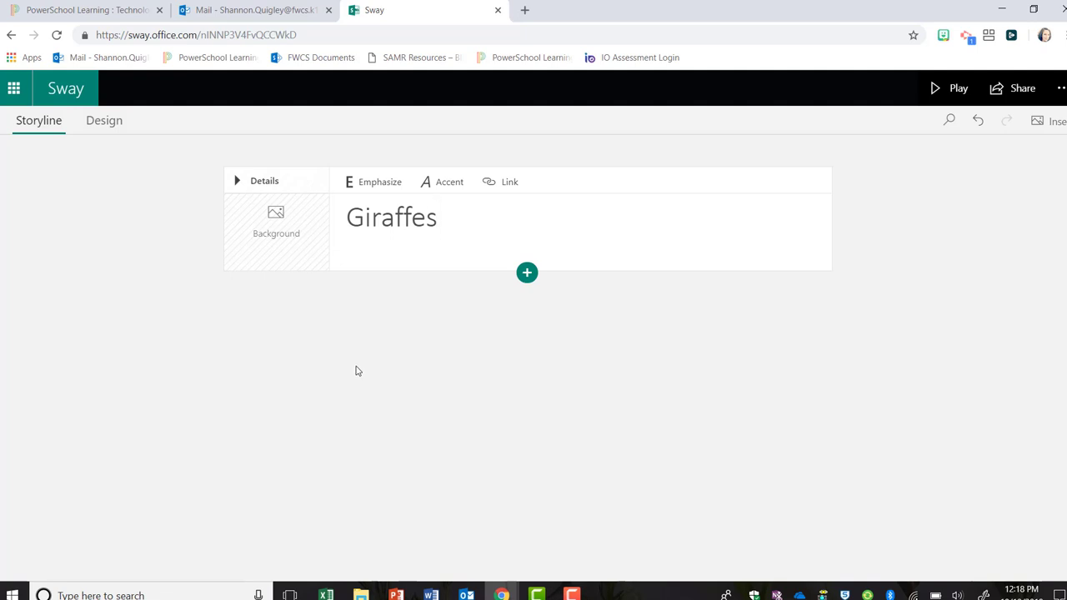
# Step: Open the Sway's design styles, try the Vertical and Slides layouts, and set the layout back to Horizontal
pyautogui.click(120, 122)
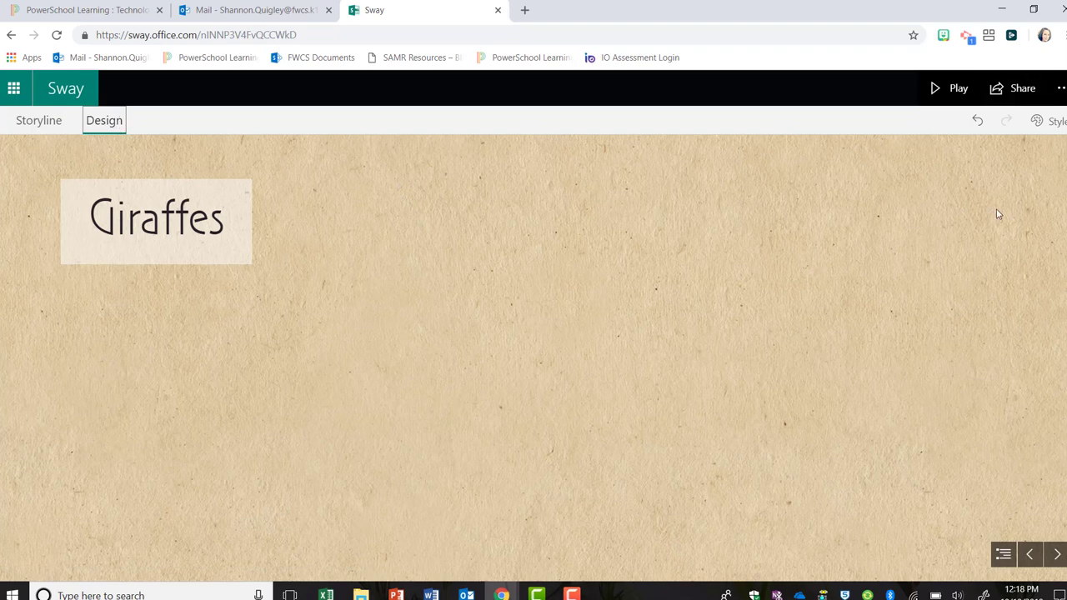
pyautogui.click(1055, 122)
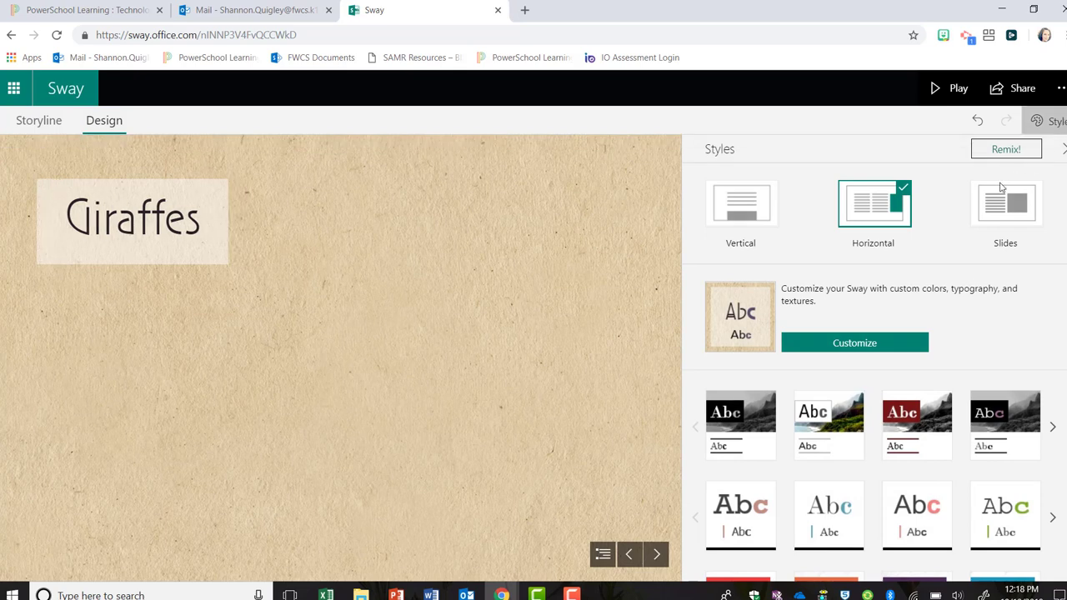
pyautogui.click(756, 218)
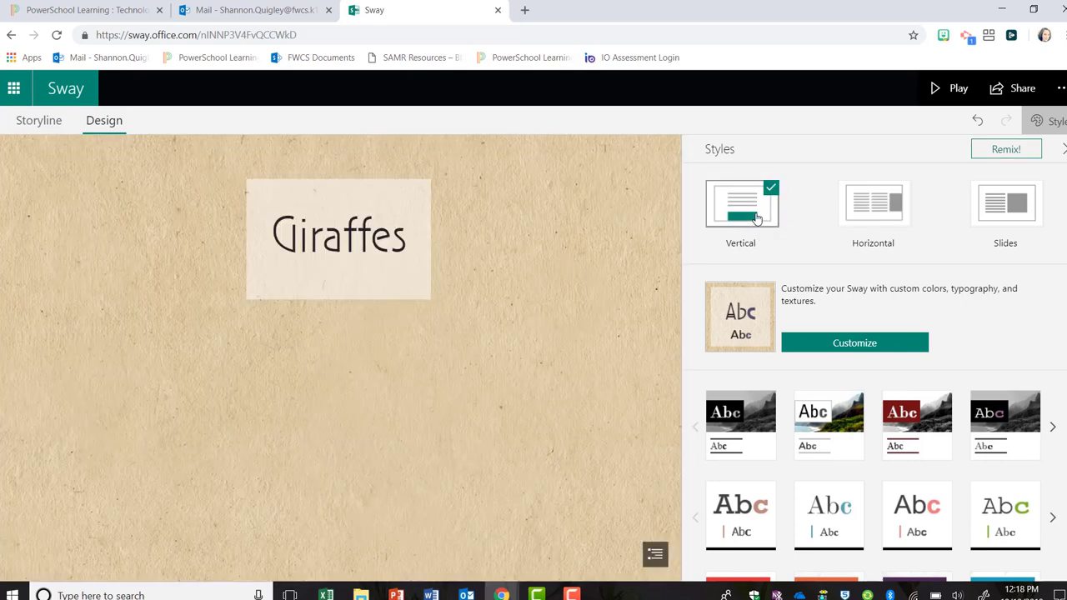
pyautogui.click(855, 222)
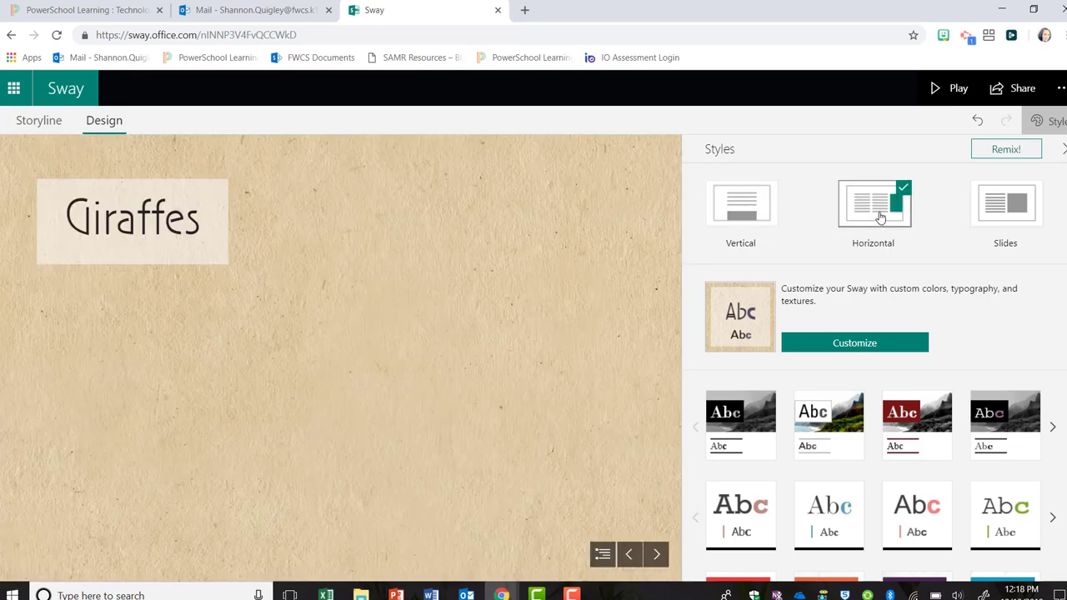
pyautogui.click(1028, 231)
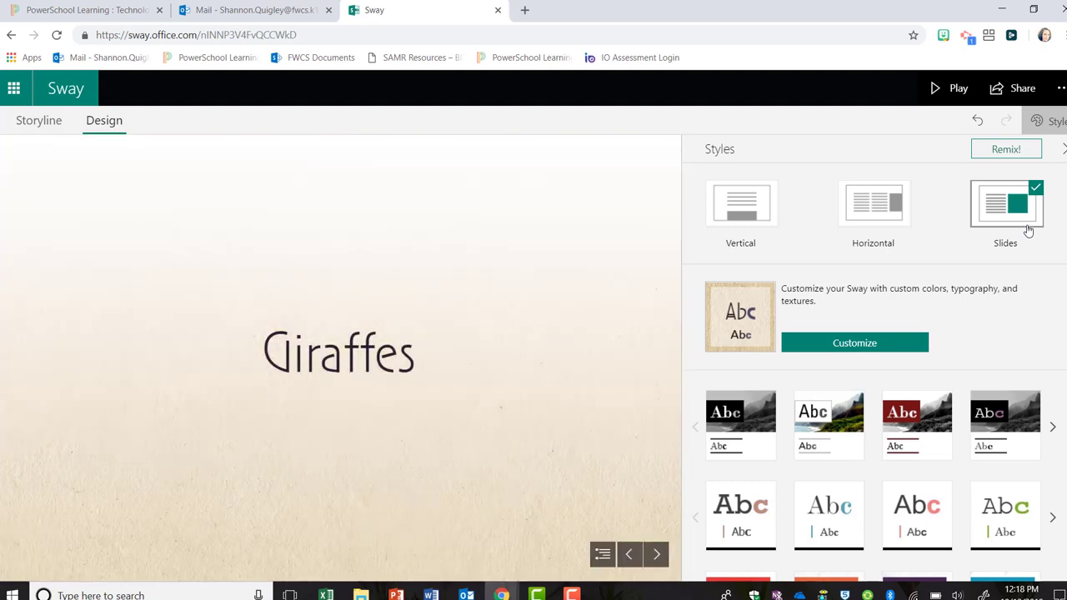
pyautogui.click(879, 199)
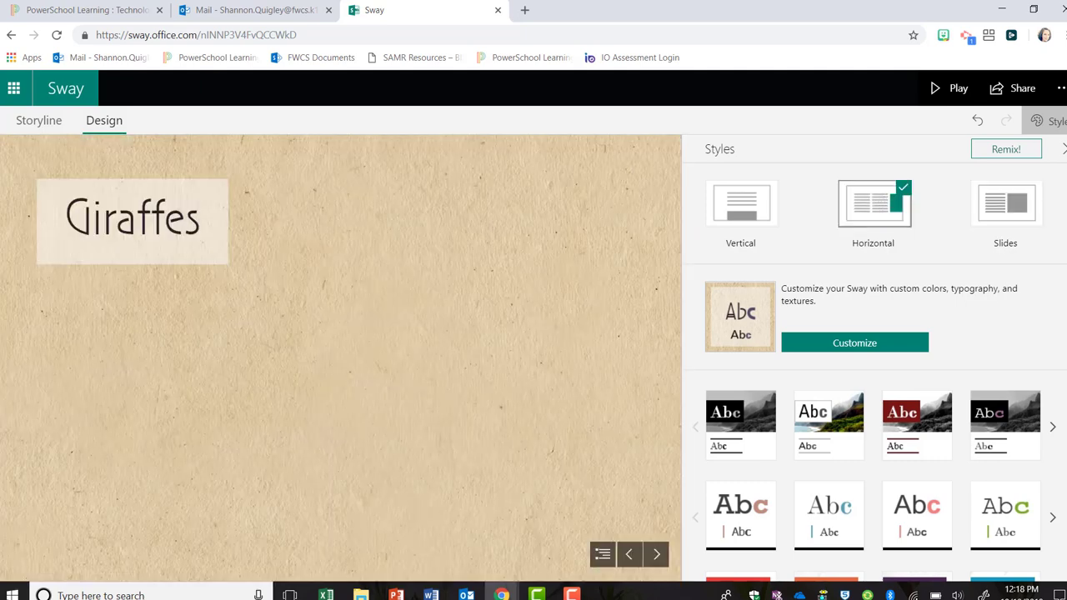
# Step: Apply the style with the black crisscross line background, handwritten heading font and red accent to the Sway
pyautogui.scroll(-5, 876, 375)
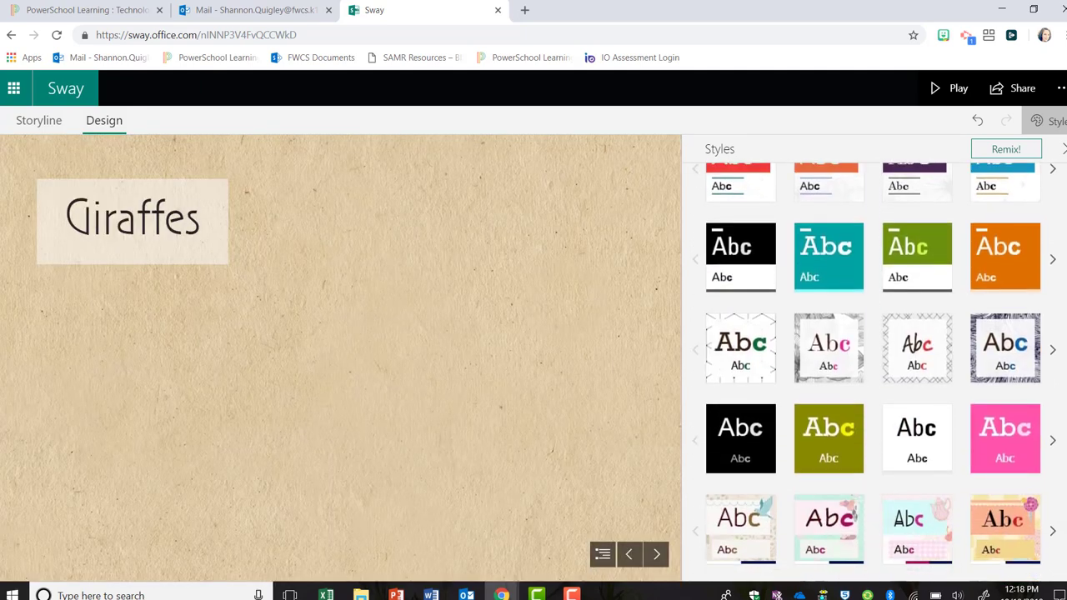
pyautogui.scroll(1, 875, 366)
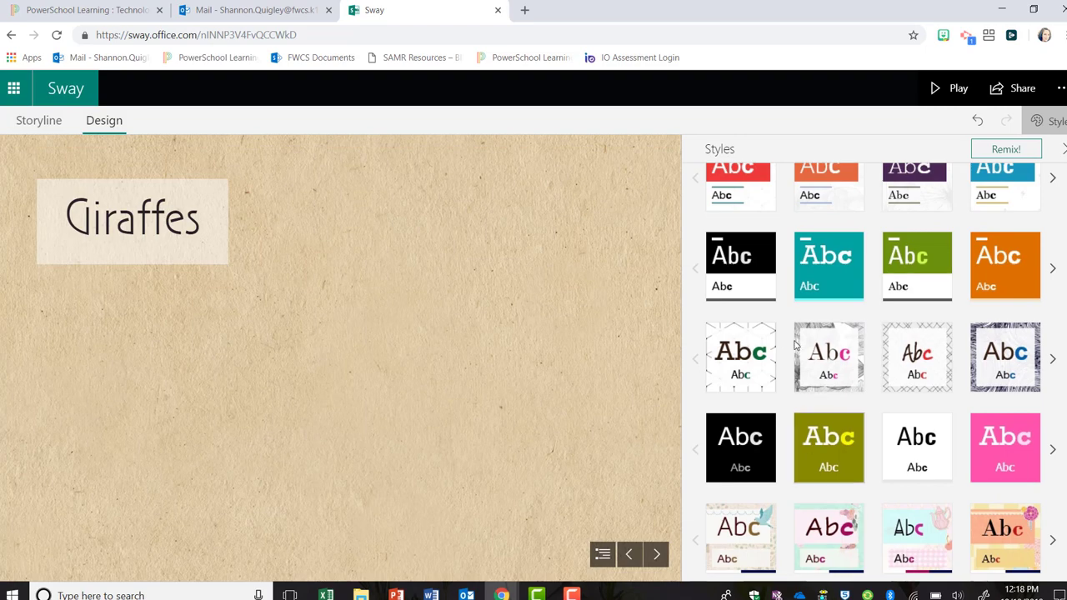
pyautogui.click(901, 390)
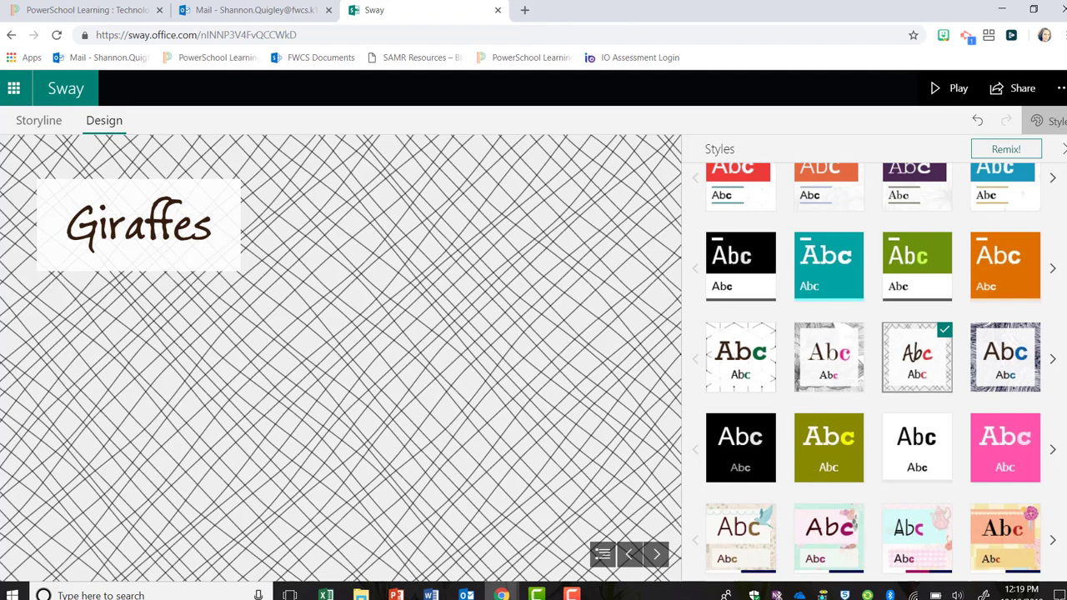
pyautogui.scroll(5, 873, 367)
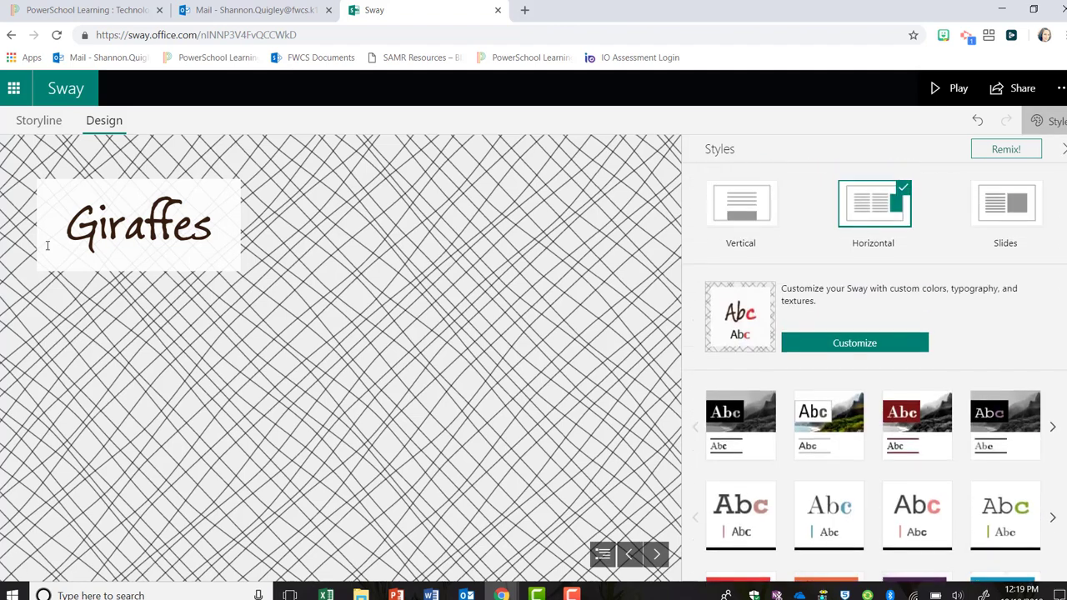
# Step: Return to the storyline, open the title card's background image selection and search for "giraffes"
pyautogui.click(38, 123)
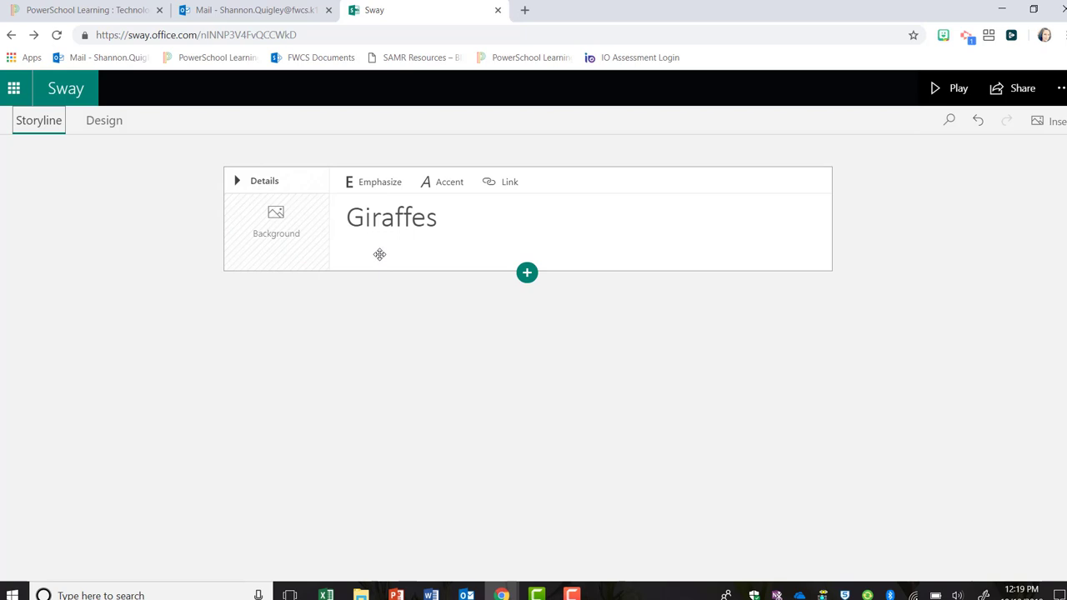
pyautogui.rightClick(309, 253)
pyautogui.click(309, 253)
pyautogui.click(309, 254)
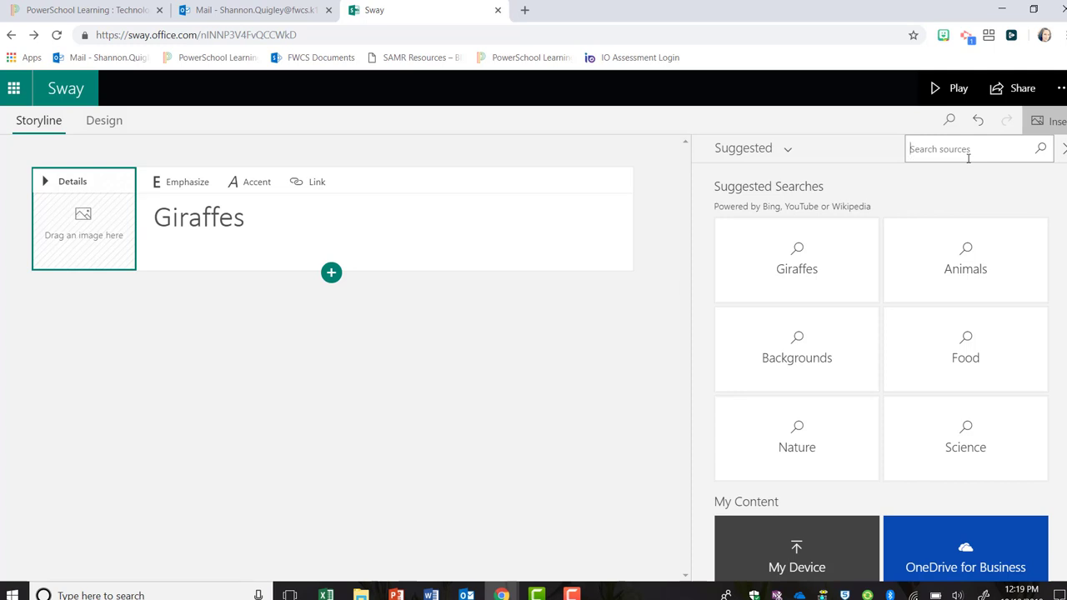
pyautogui.write('giraffes')
pyautogui.press('Return')
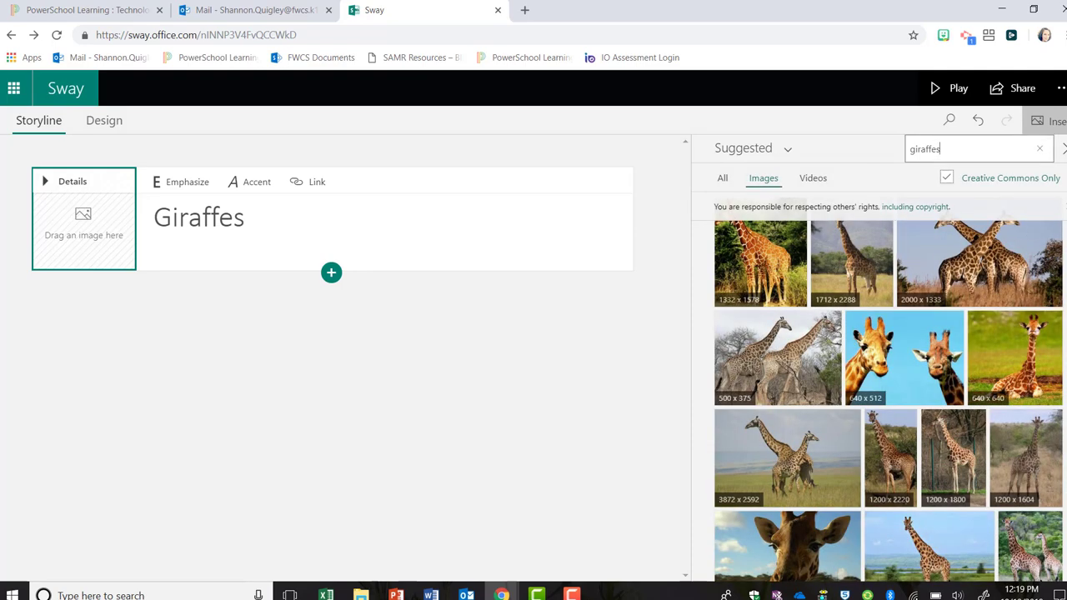
# Step: Add the 640 x 640 photo of the sitting giraffe as the title card's background, and preview the Sway before resuming editing
pyautogui.scroll(-1, 889, 390)
pyautogui.scroll(1, 889, 389)
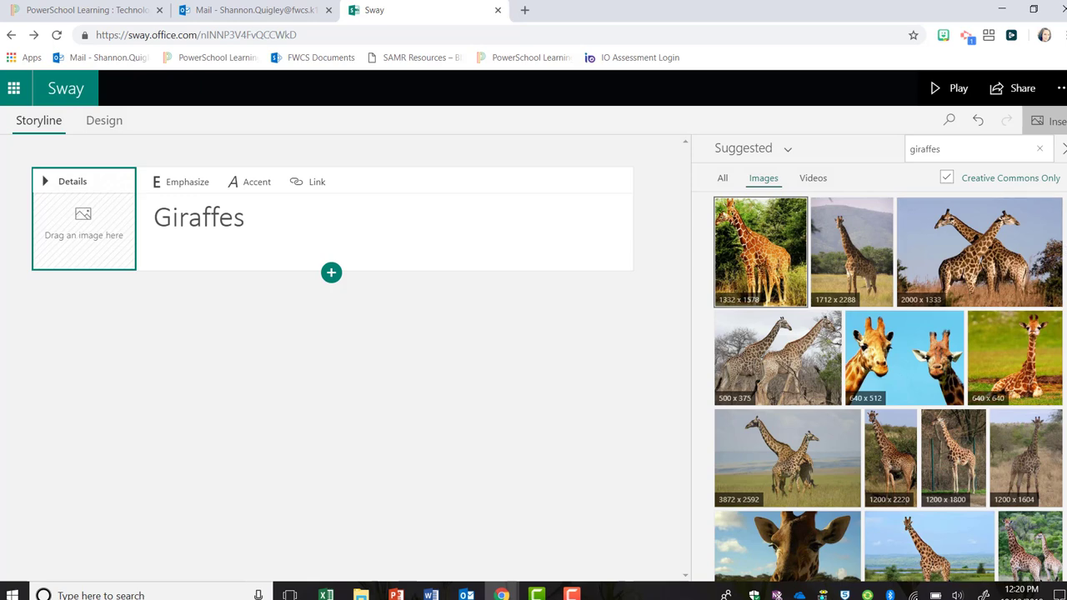
pyautogui.scroll(-1, 888, 333)
pyautogui.click(1022, 327)
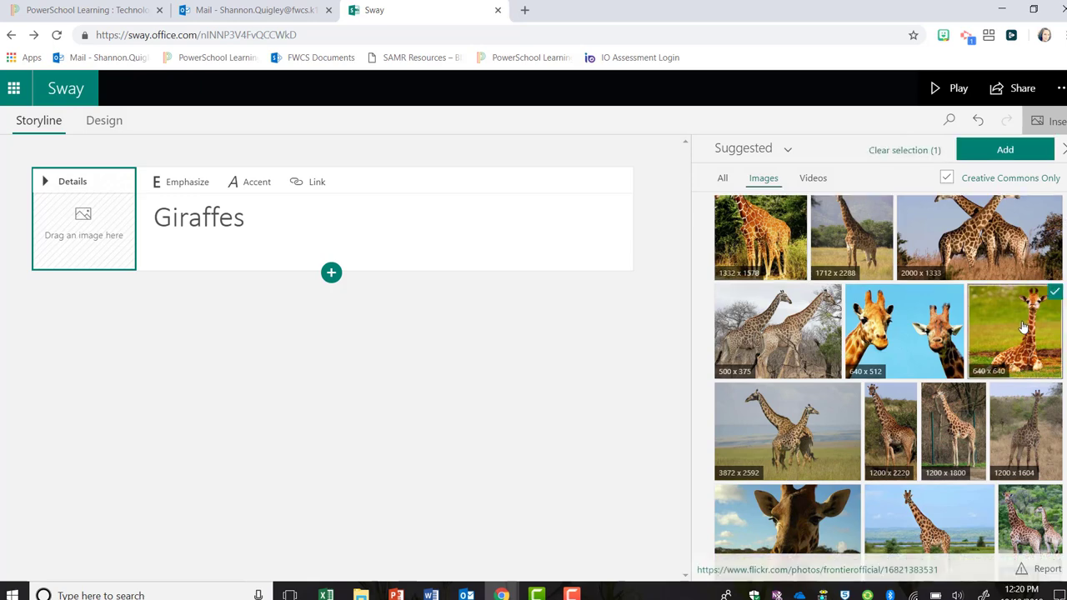
pyautogui.click(1007, 158)
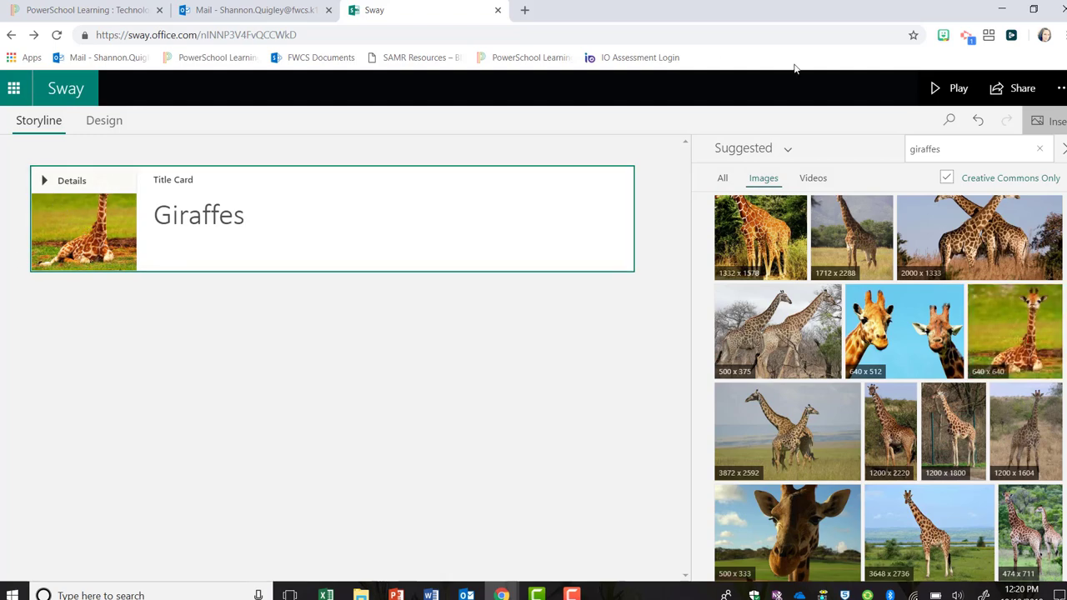
pyautogui.click(951, 89)
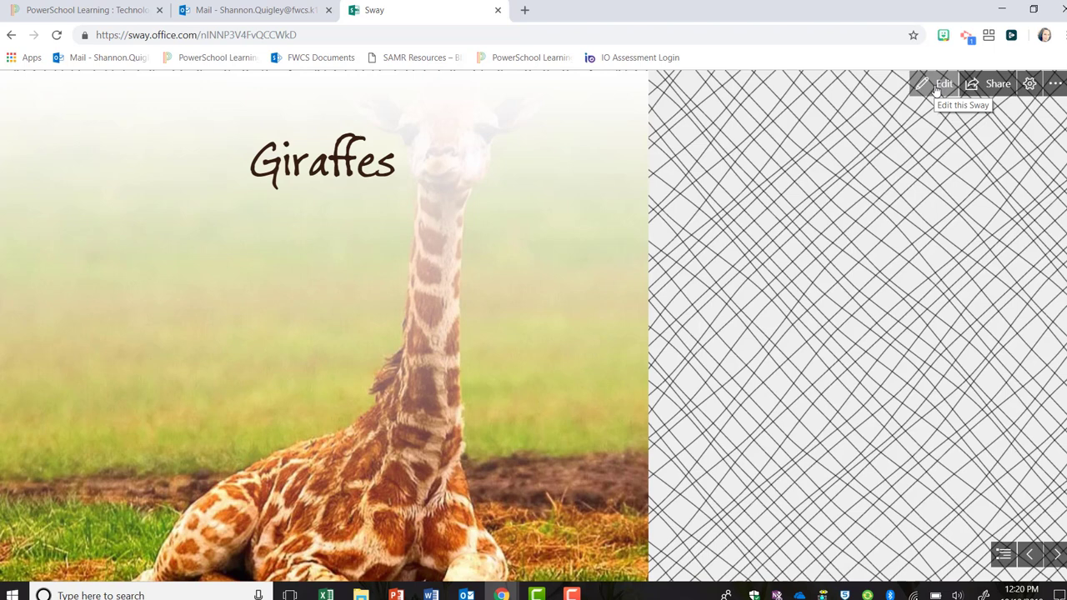
pyautogui.click(934, 86)
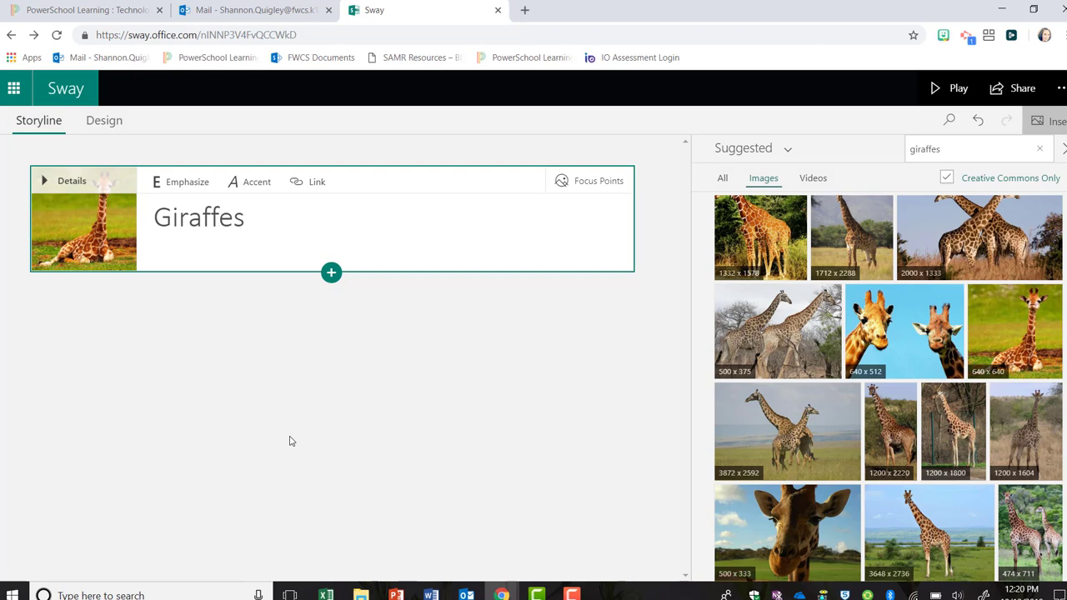
# Step: Insert a Heading 1 card below the title card with the text "Fun Facts About Giraffes"
pyautogui.click(331, 274)
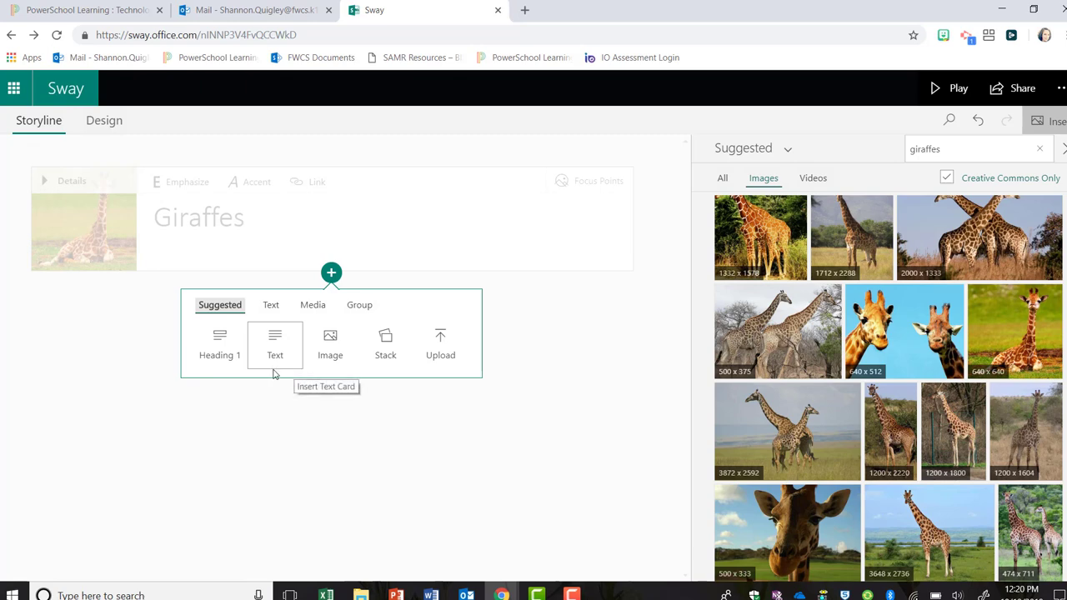
pyautogui.click(238, 362)
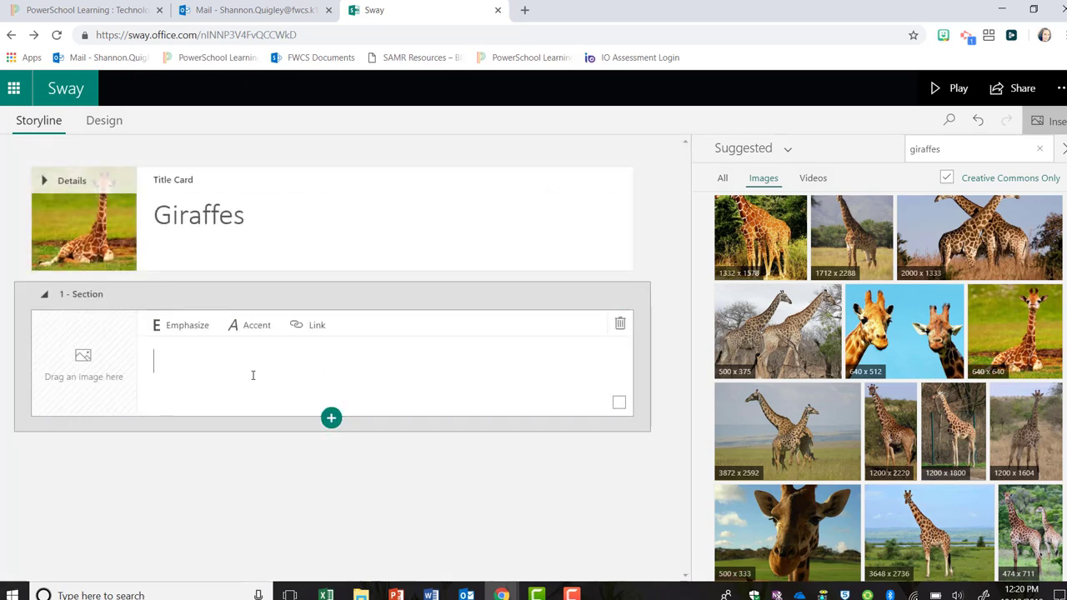
pyautogui.write('Fun Facts about Girafffes')
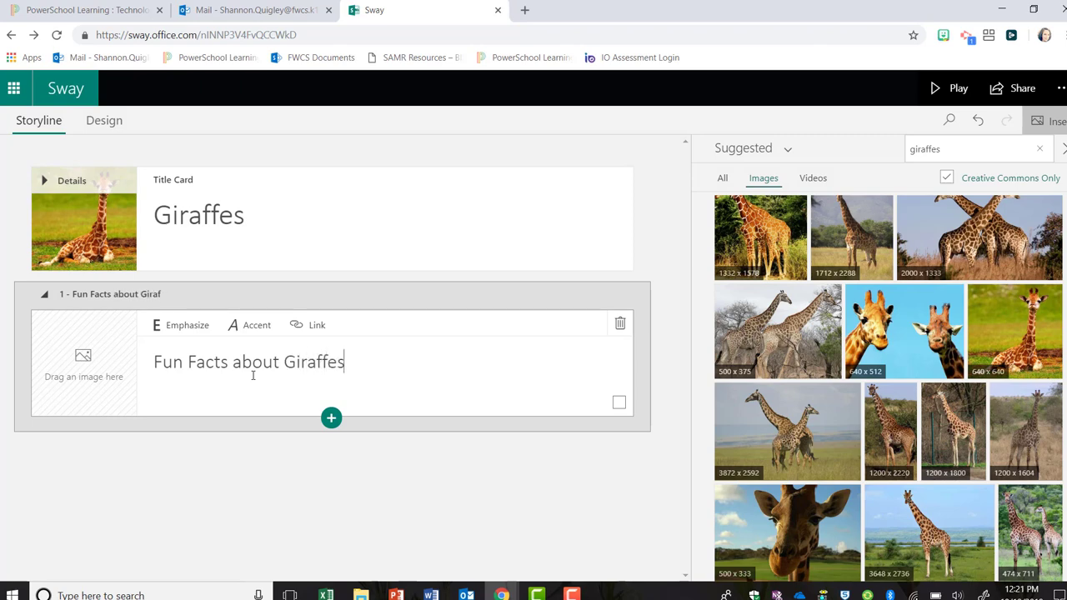
pyautogui.click(239, 362)
pyautogui.press('BackSpace')
pyautogui.write('A')
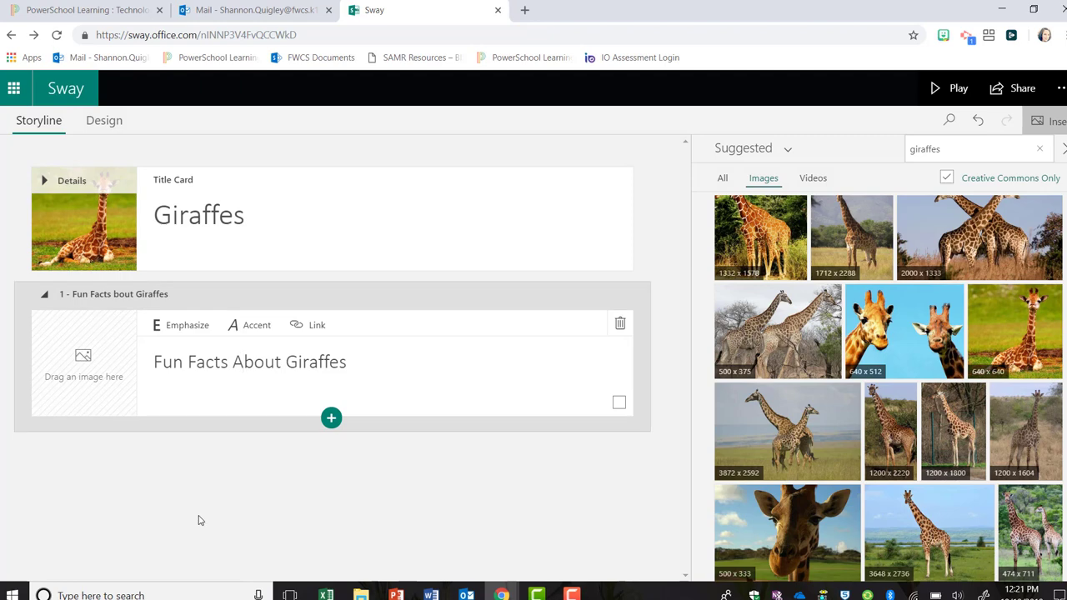
# Step: Add the 333 x 500 photo of an adult giraffe with its calf as the heading card's background
pyautogui.click(95, 357)
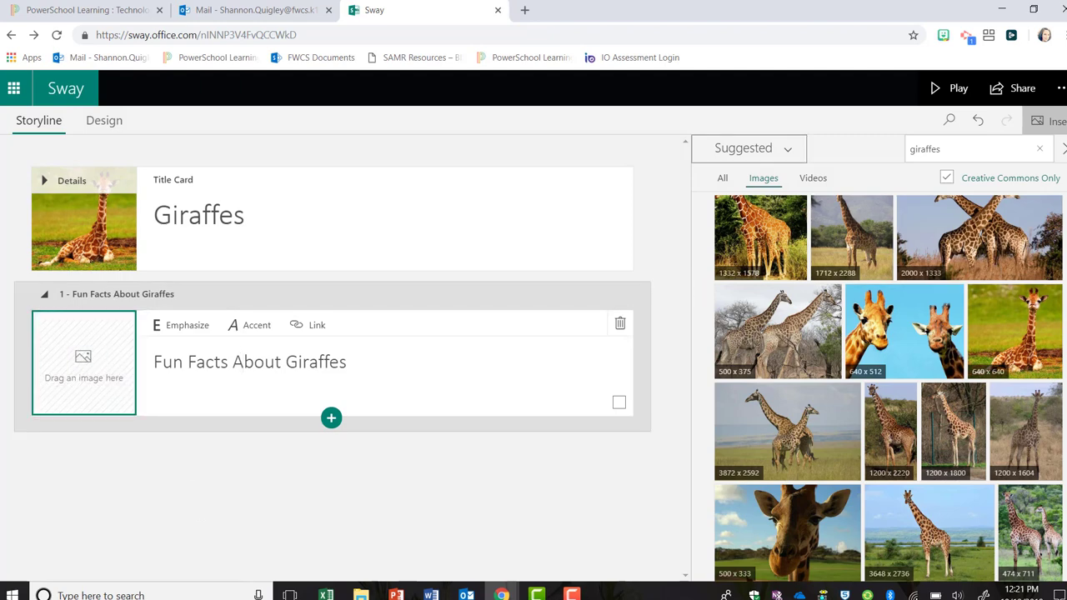
pyautogui.scroll(-4, 888, 388)
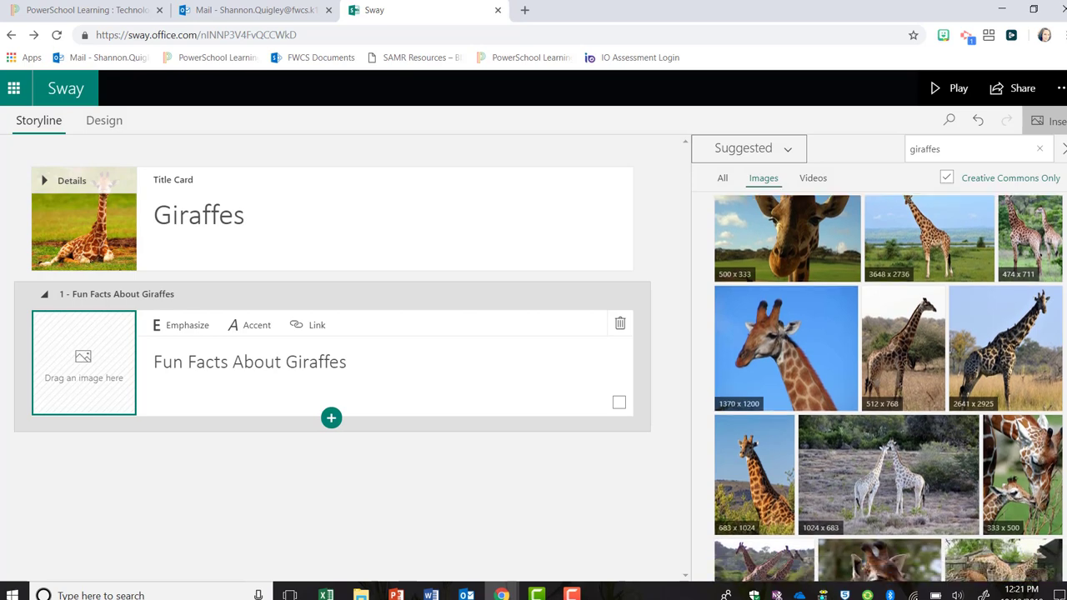
pyautogui.click(1030, 453)
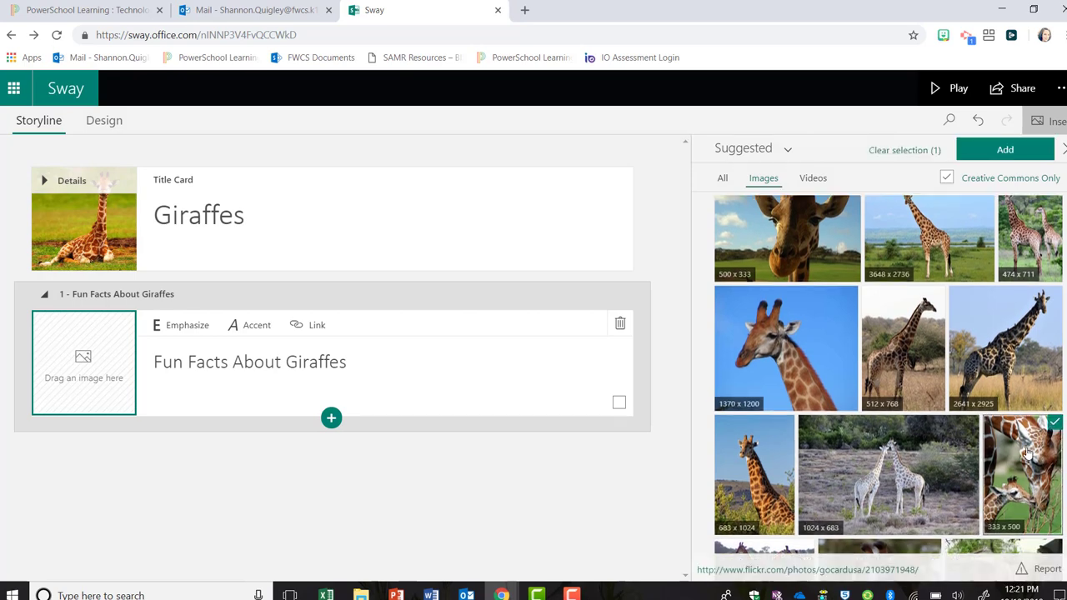
pyautogui.click(1017, 147)
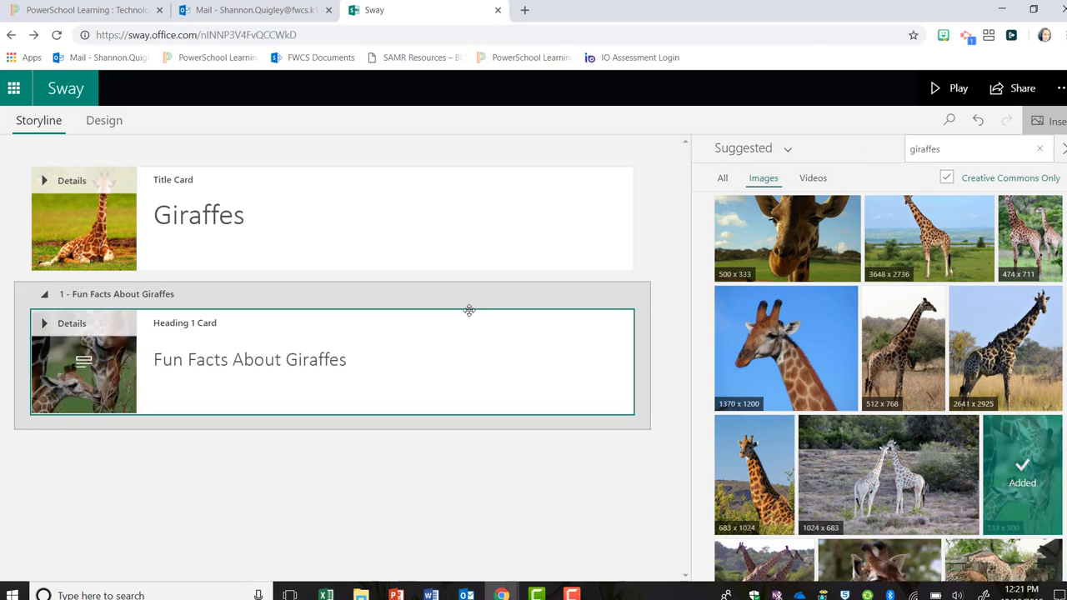
# Step: Emphasize the whole heading text "Fun Facts About Giraffes"
pyautogui.click(331, 365)
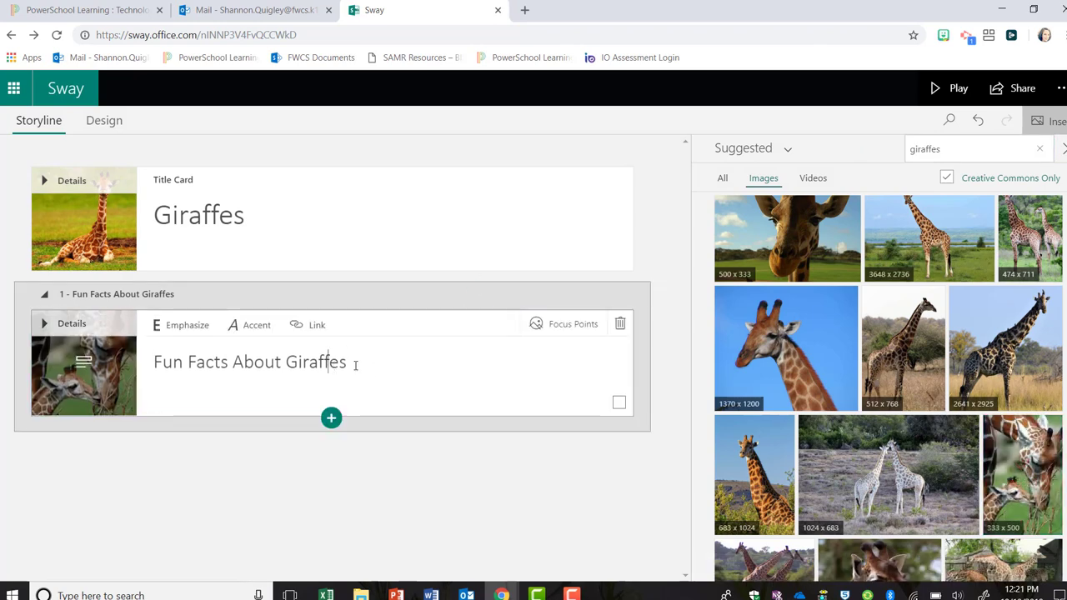
pyautogui.moveTo(355, 365); pyautogui.dragTo(155, 373)
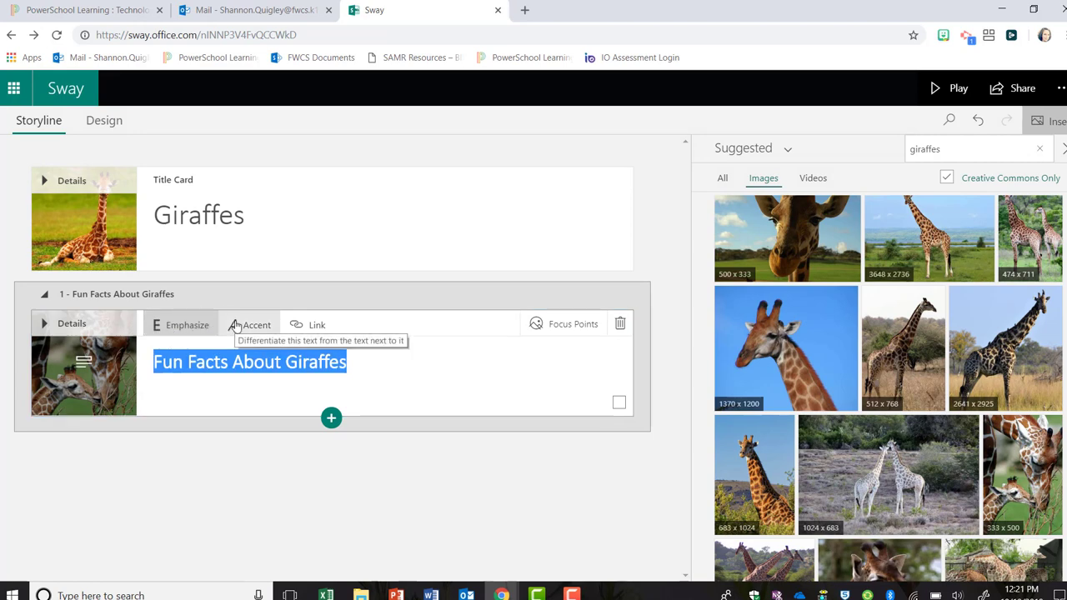
pyautogui.click(384, 367)
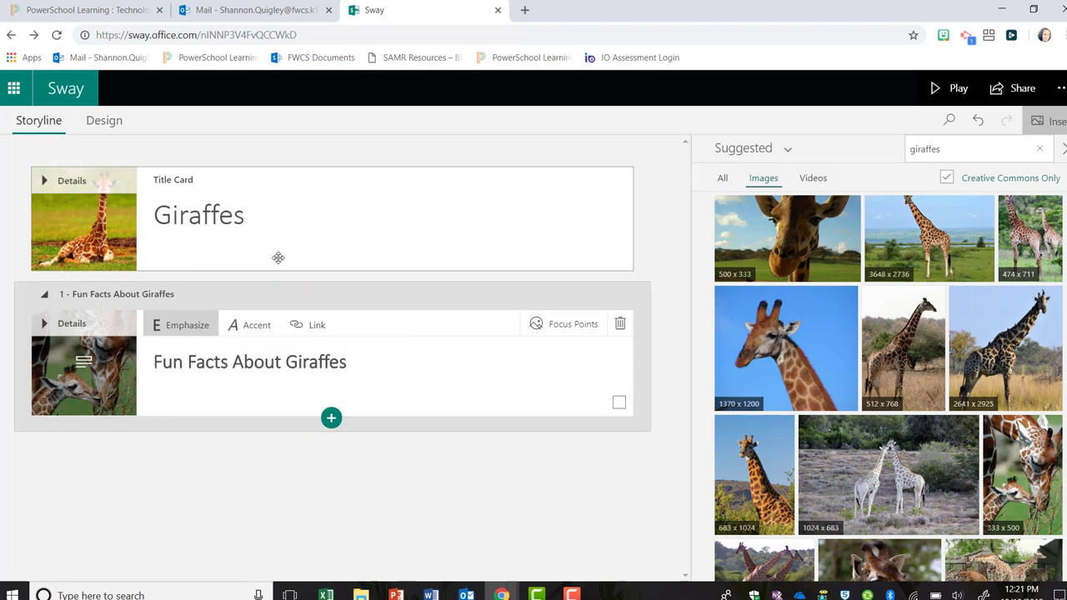
# Step: Set a focus point on the adult giraffe's face in the heading card's background image
pyautogui.click(572, 323)
pyautogui.click(897, 275)
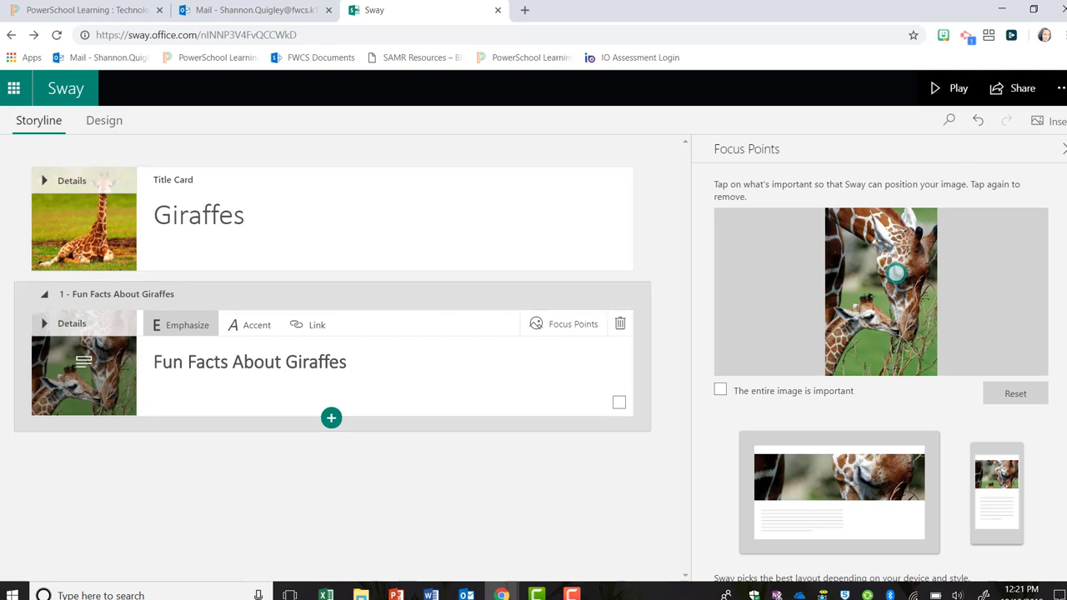
pyautogui.click(1063, 148)
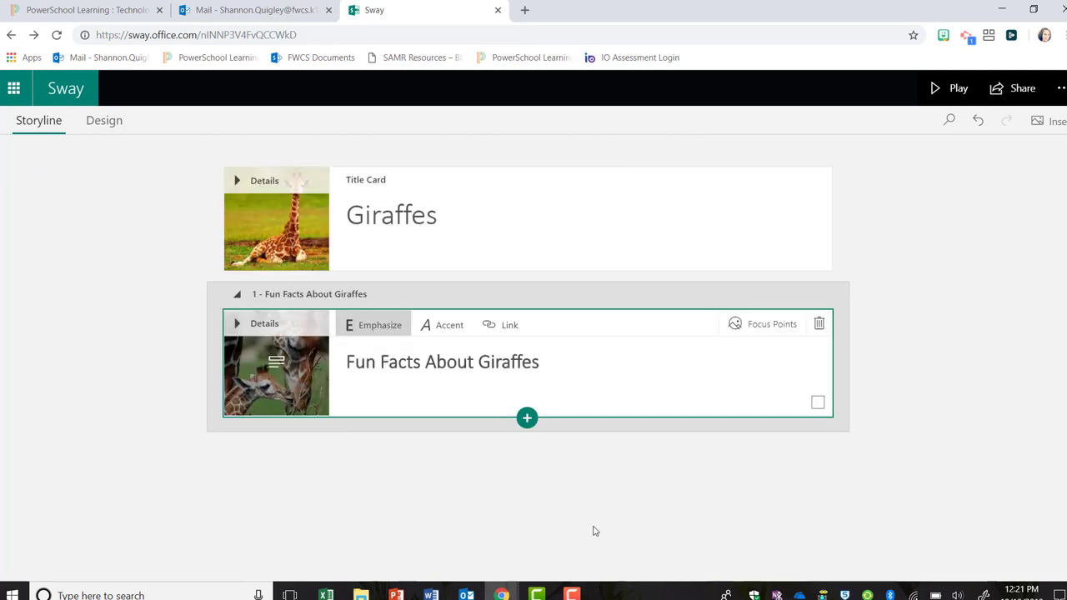
# Step: Insert a text card reading "Did you know that the giraffe is the tallest land mammal?" below the heading and give the card stronger emphasis
pyautogui.click(526, 418)
pyautogui.click(472, 485)
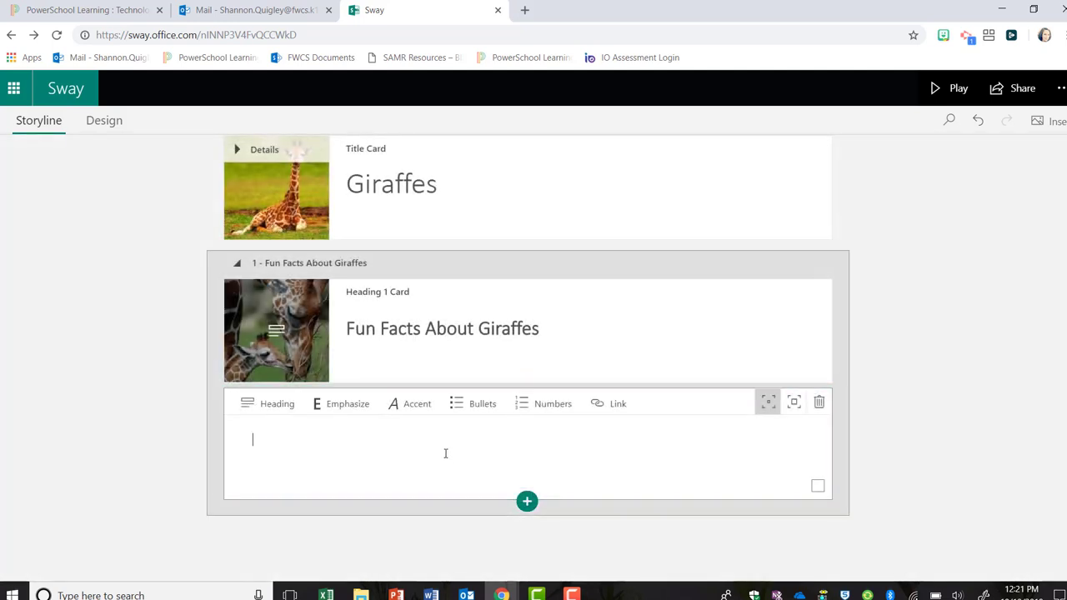
pyautogui.write('Did you know that the gira')
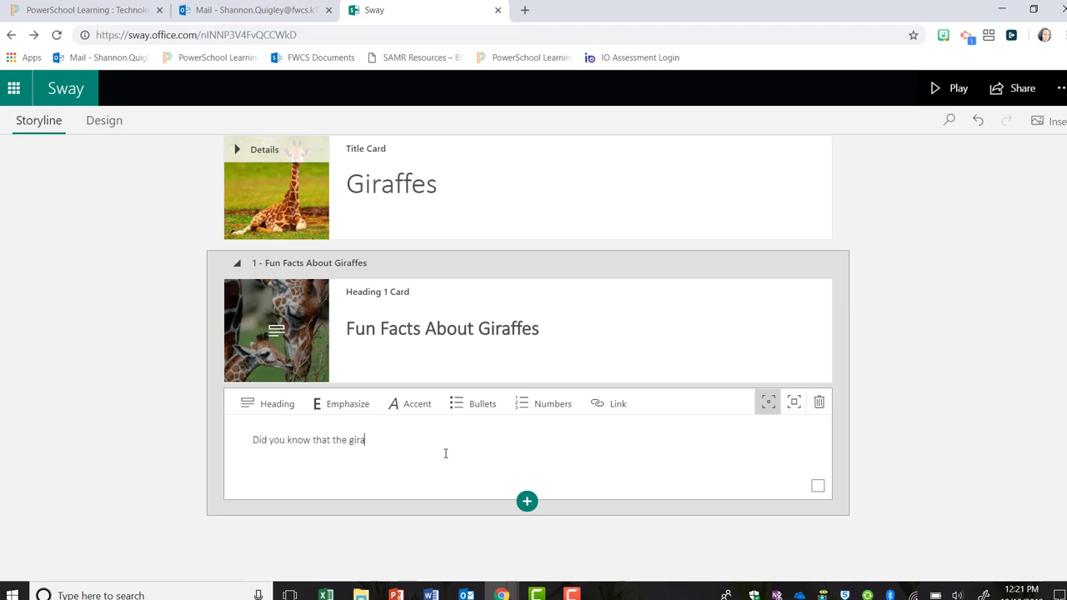
pyautogui.write('ffe is the')
pyautogui.write('tal')
pyautogui.click(540, 446)
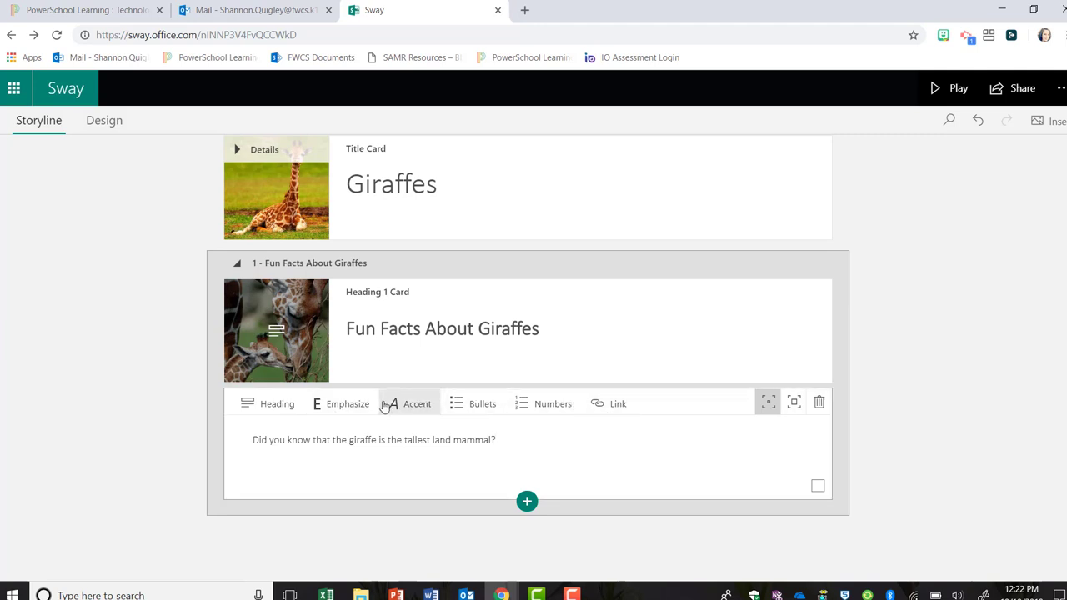
pyautogui.click(792, 404)
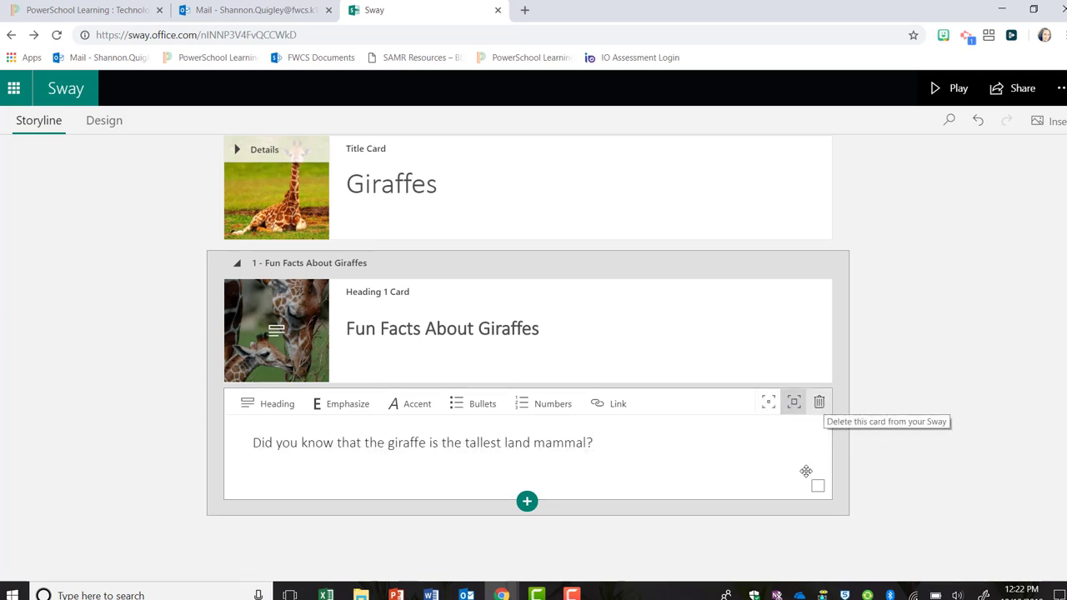
# Step: Insert a Stack group below the giraffe fact text card and add an image card inside it
pyautogui.click(528, 500)
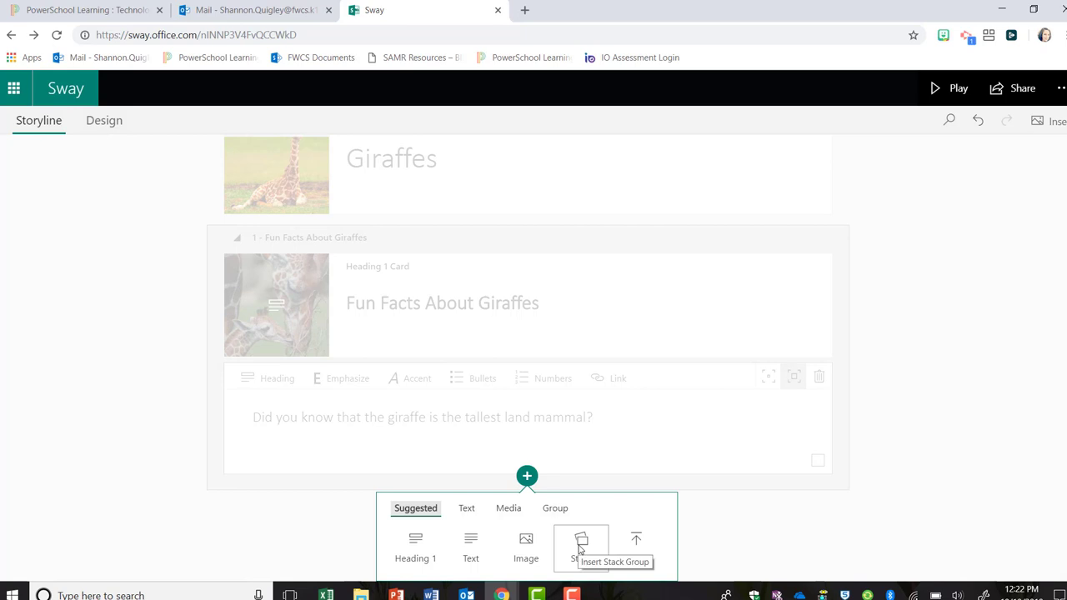
pyautogui.click(581, 546)
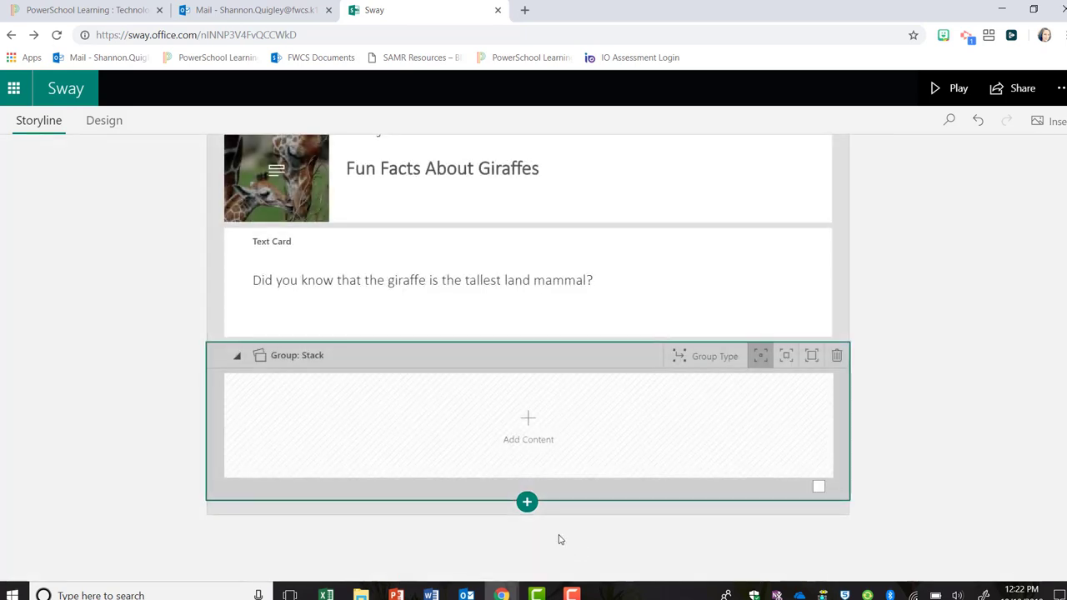
pyautogui.click(528, 423)
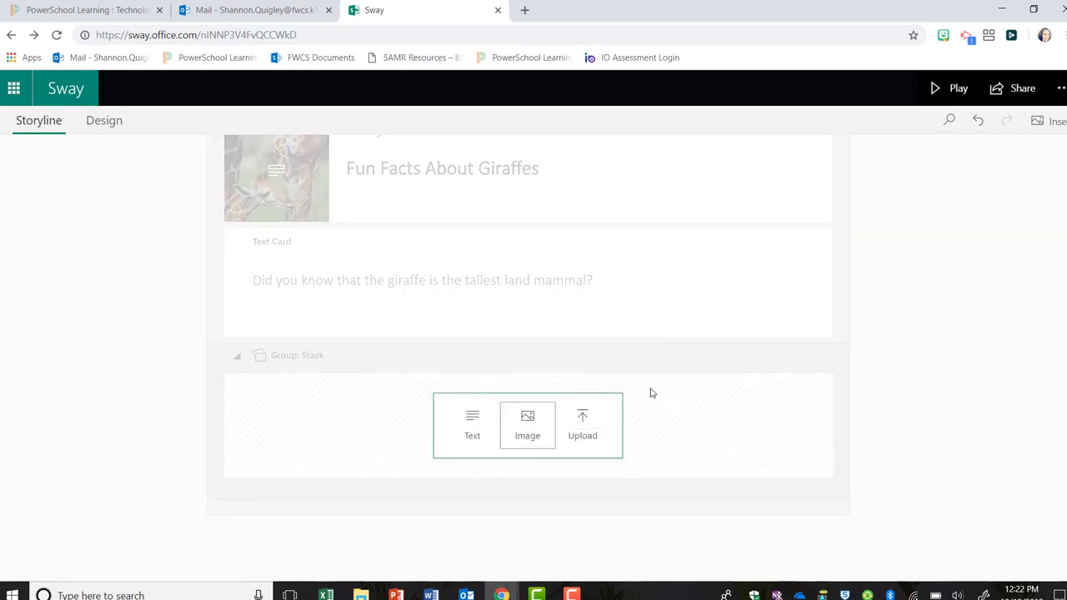
pyautogui.click(527, 421)
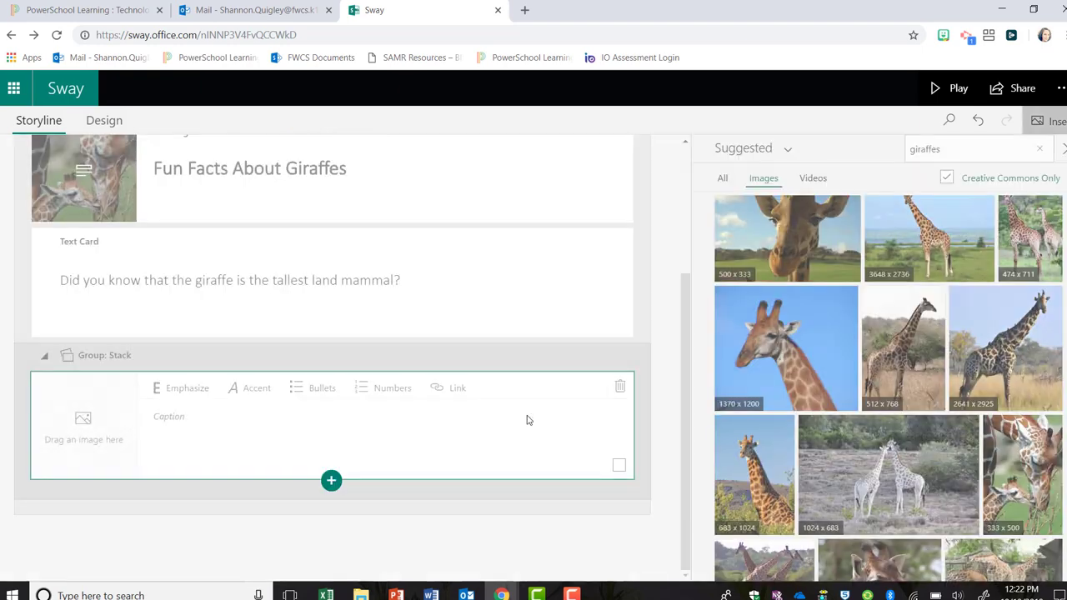
# Step: Search the suggested Creative Commons images for "giraffes standing" to fill the Stack group
pyautogui.click(940, 150)
pyautogui.click(946, 150)
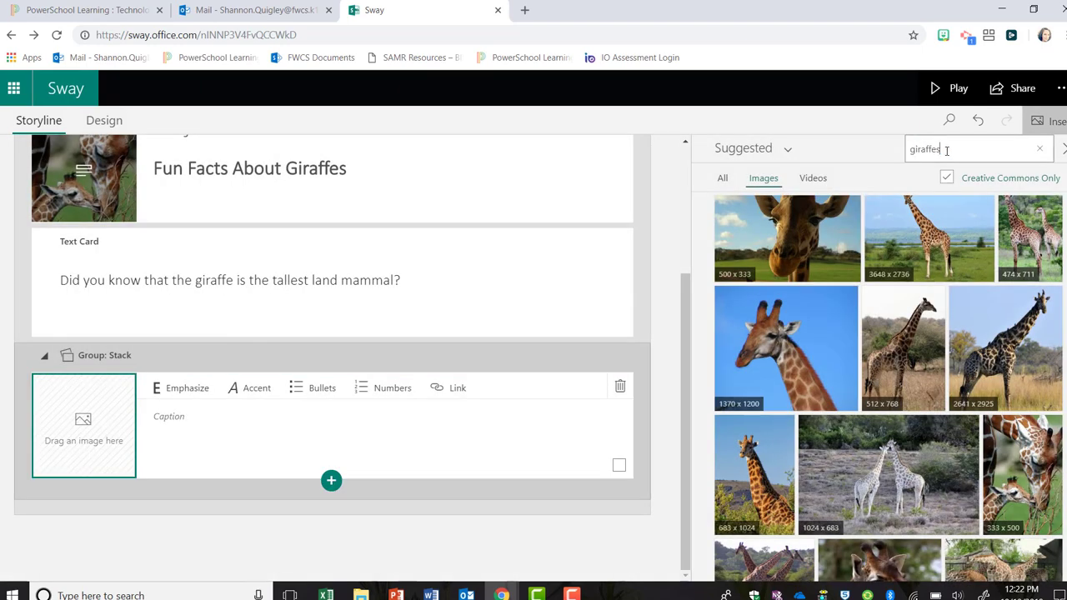
pyautogui.write('standing')
pyautogui.press('Return')
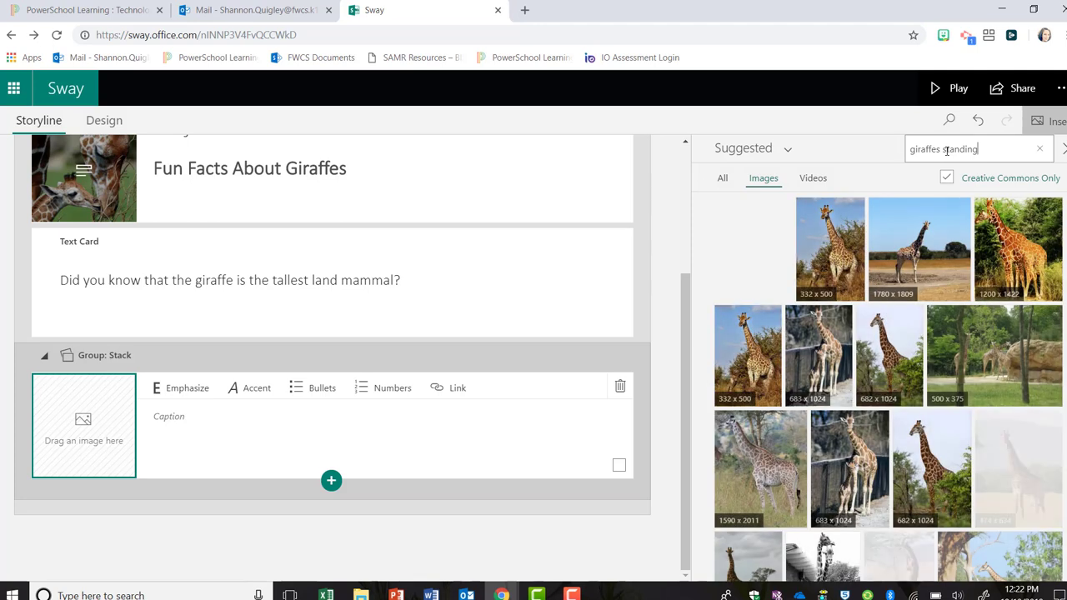
# Step: Add six photos to the Stack group: 1200 x 1604, 332 x 500, 500 x 375, 682 x 1024, 683 x 1024 and the black-and-white 401 x 500
pyautogui.click(754, 248)
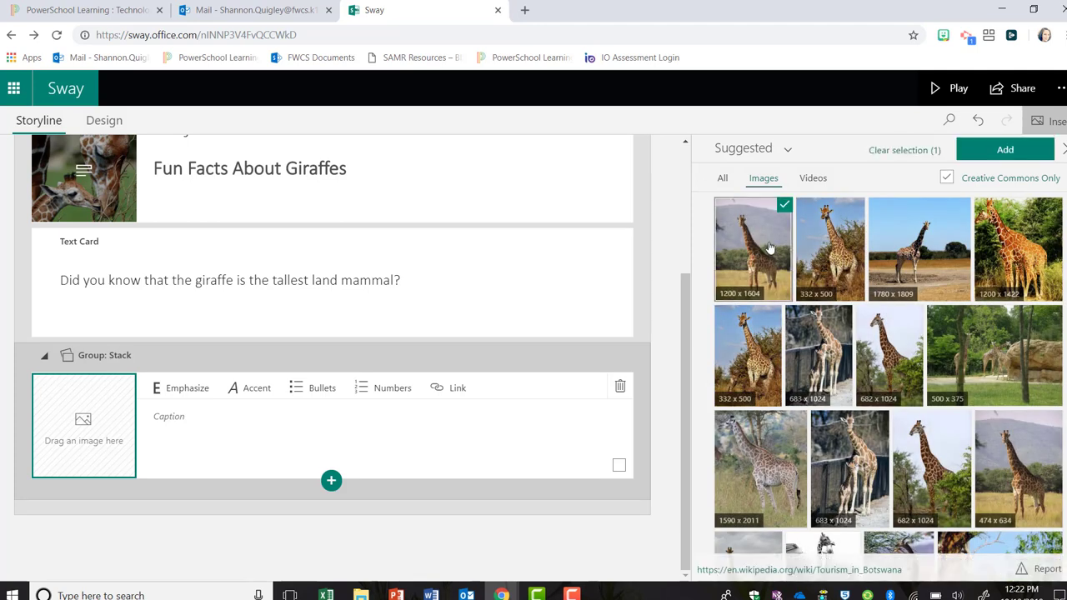
pyautogui.click(840, 252)
pyautogui.click(995, 353)
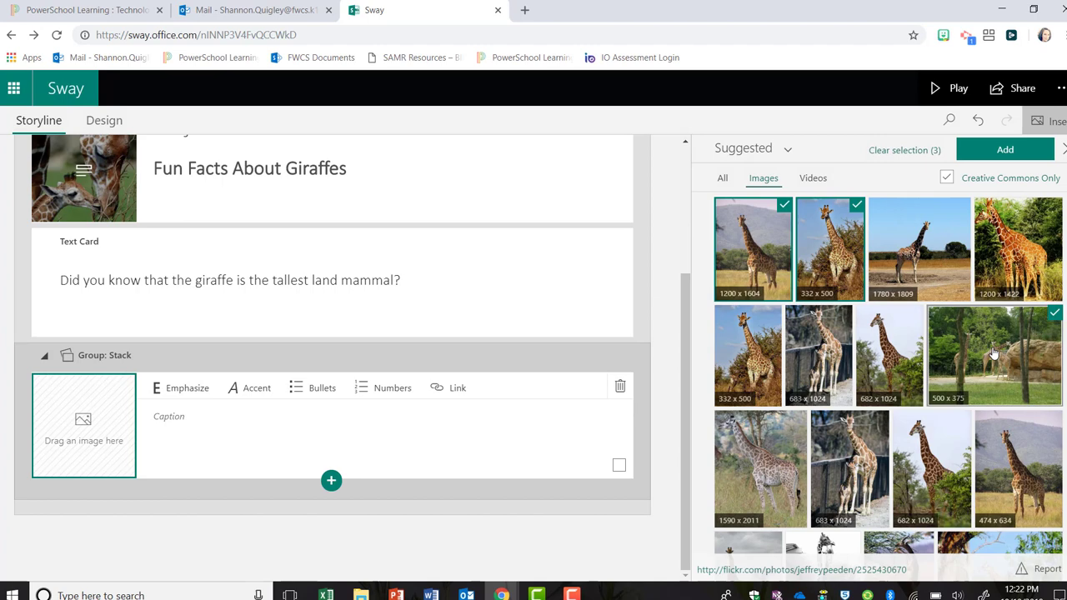
pyautogui.click(941, 457)
pyautogui.click(852, 492)
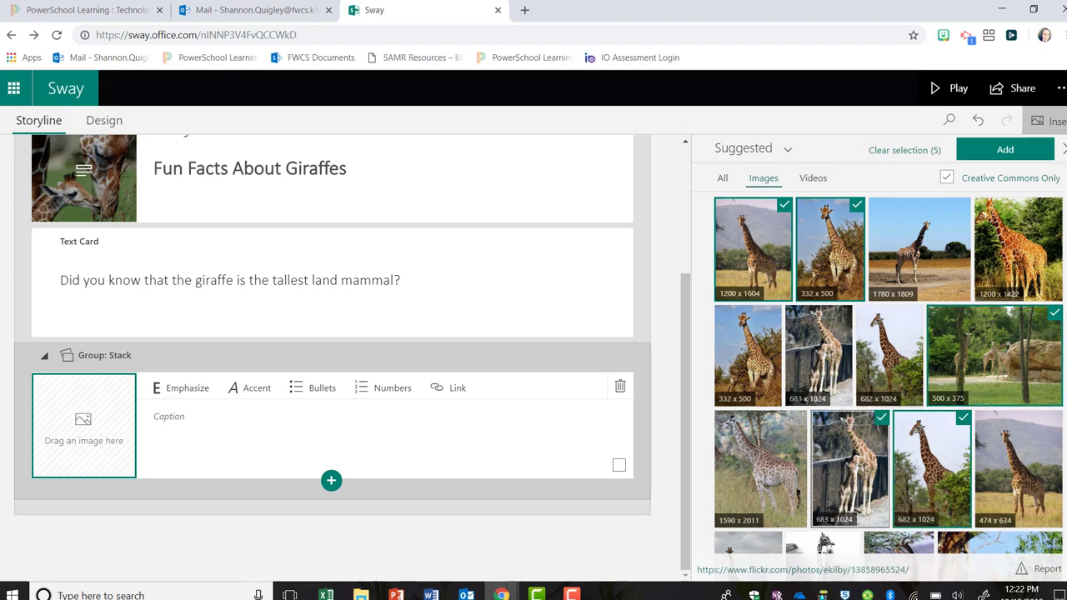
pyautogui.scroll(-3, 813, 310)
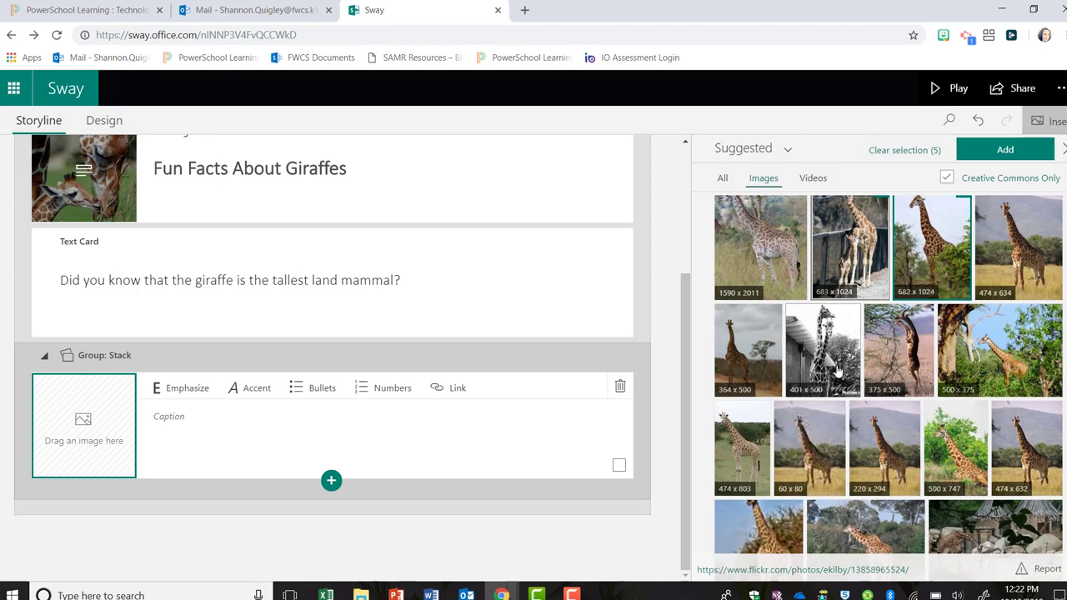
pyautogui.click(836, 371)
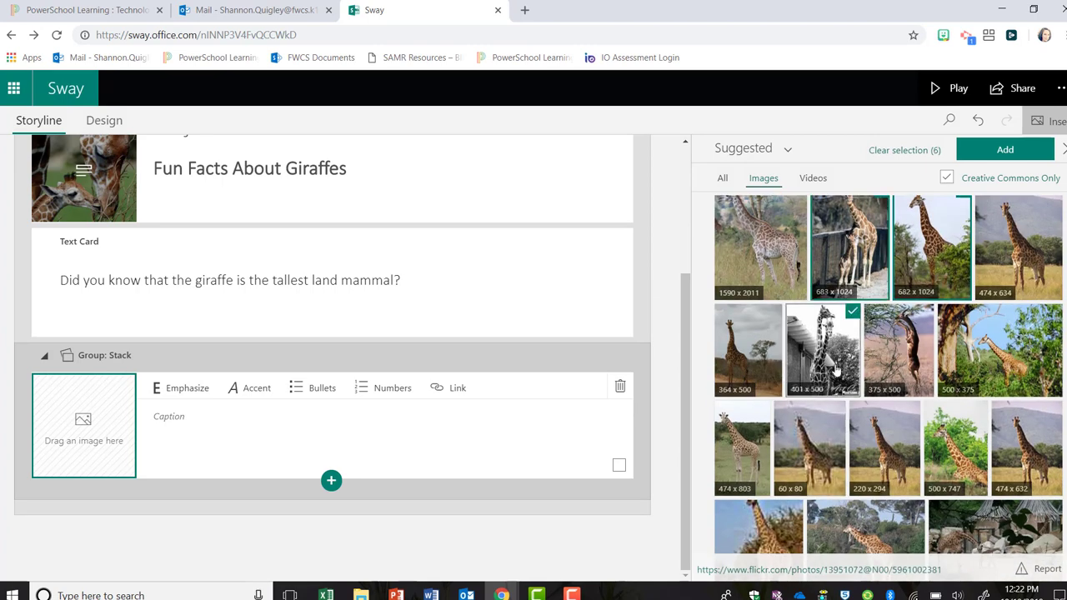
pyautogui.click(983, 159)
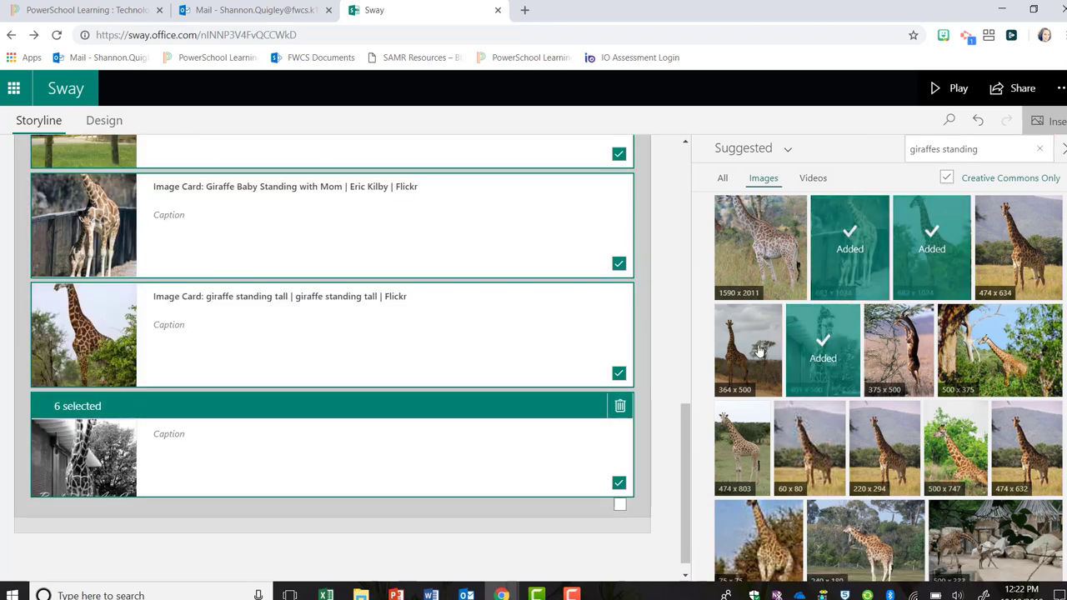
# Step: Examine the caption and alternative text details of the stack's first image card, and look over the remaining image cards
pyautogui.moveTo(689, 431); pyautogui.dragTo(688, 251)
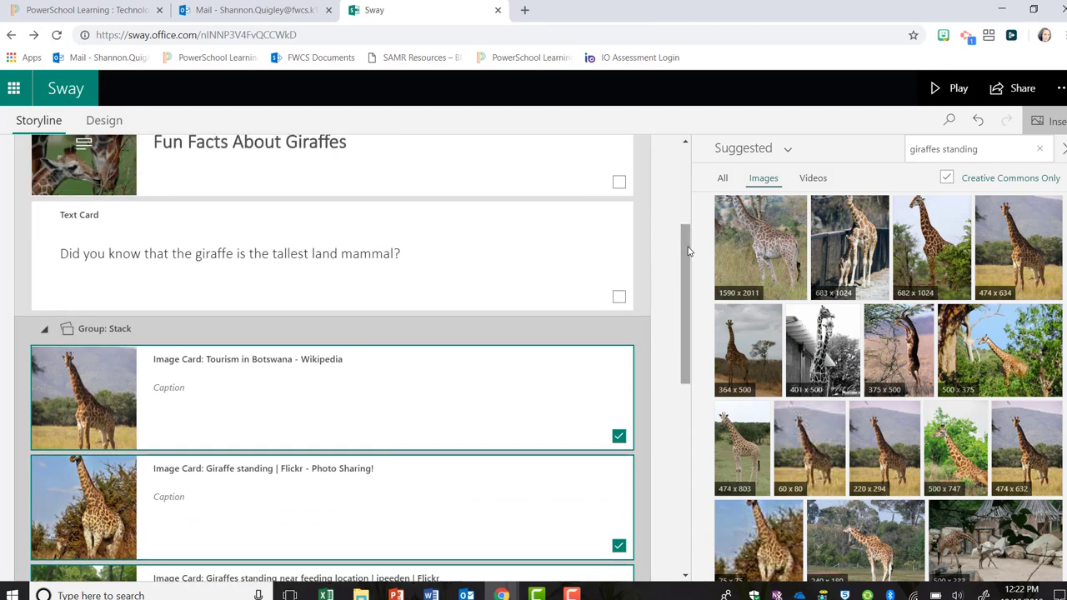
pyautogui.moveTo(689, 251); pyautogui.dragTo(687, 261)
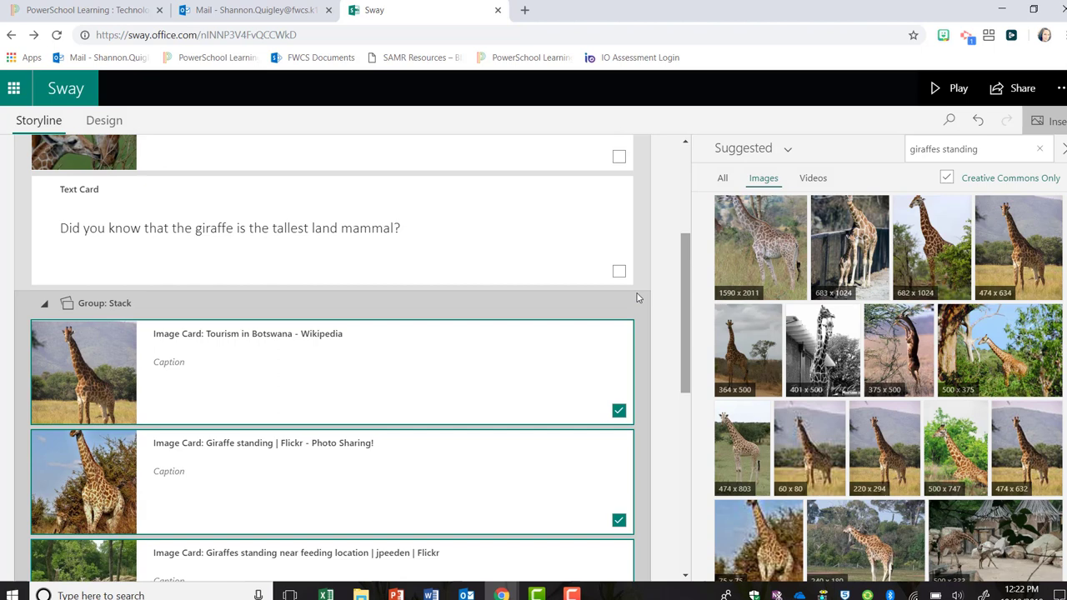
pyautogui.click(181, 372)
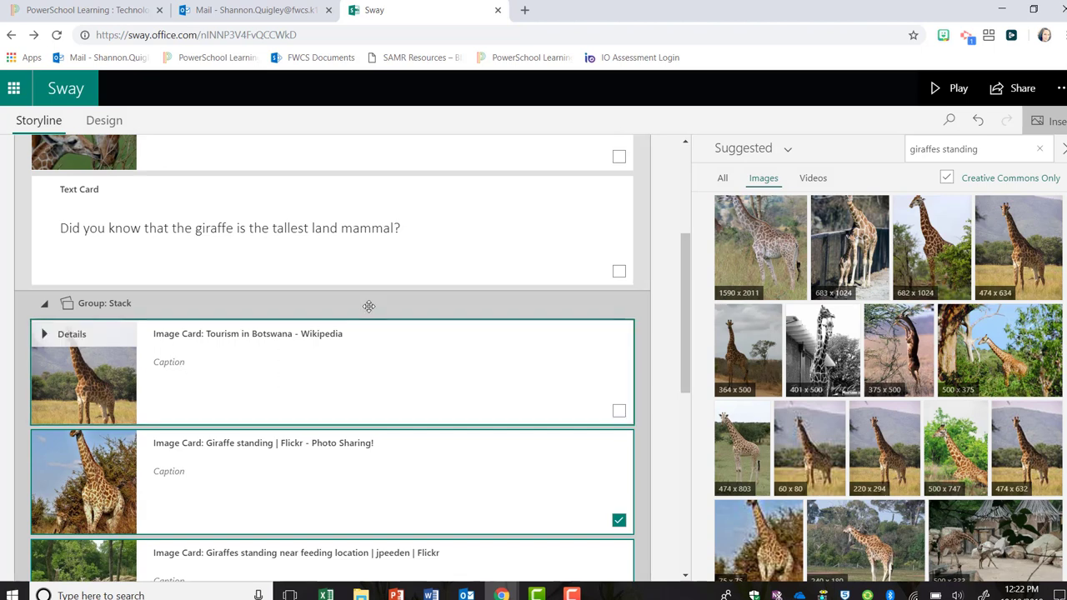
pyautogui.click(52, 336)
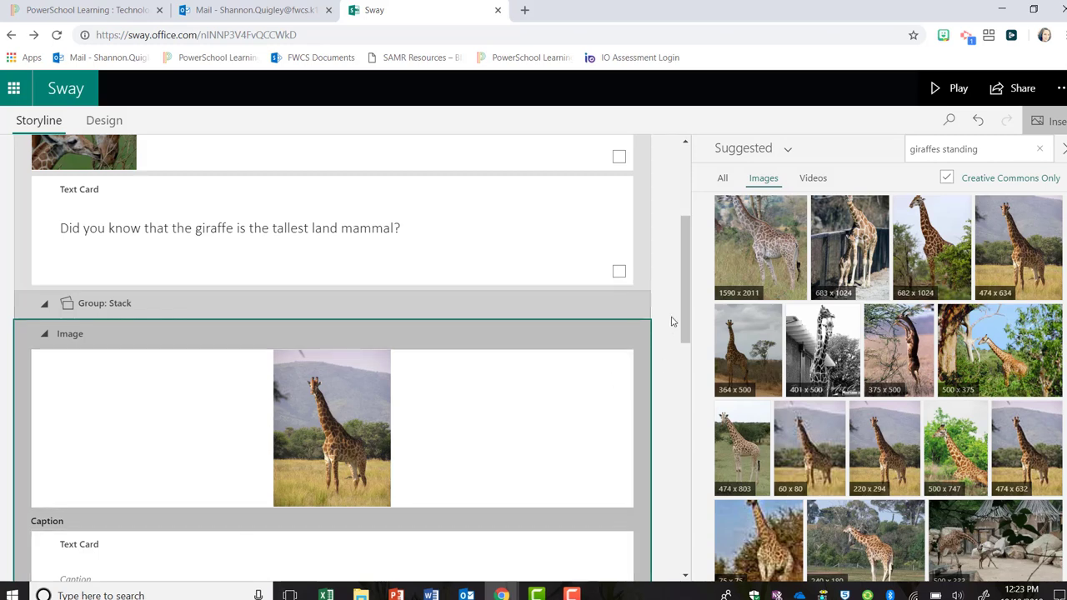
pyautogui.moveTo(687, 309); pyautogui.dragTo(679, 370)
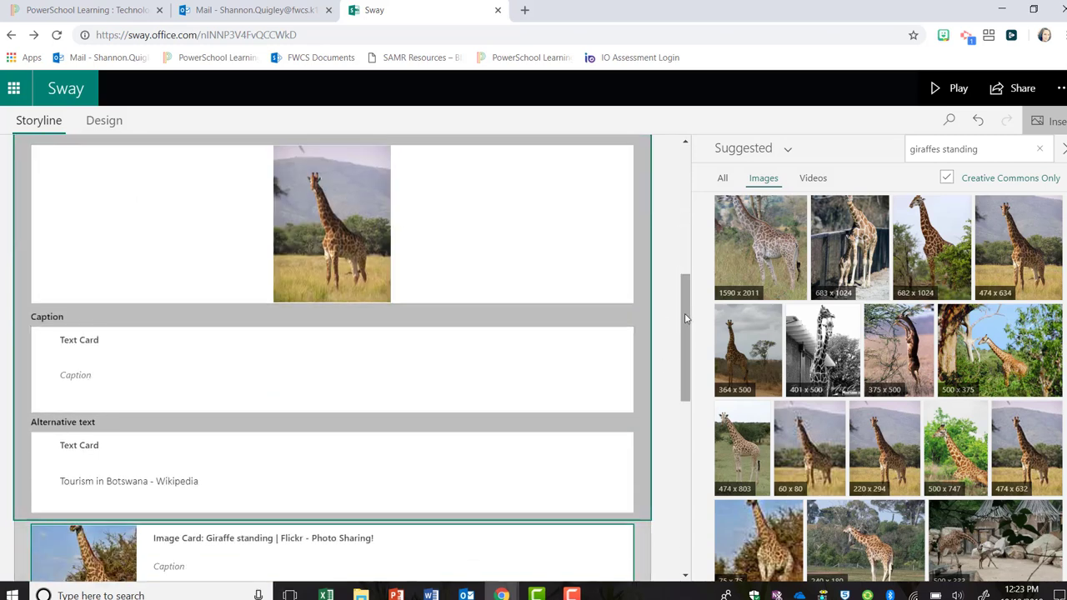
pyautogui.moveTo(685, 319); pyautogui.dragTo(685, 273)
pyautogui.click(46, 296)
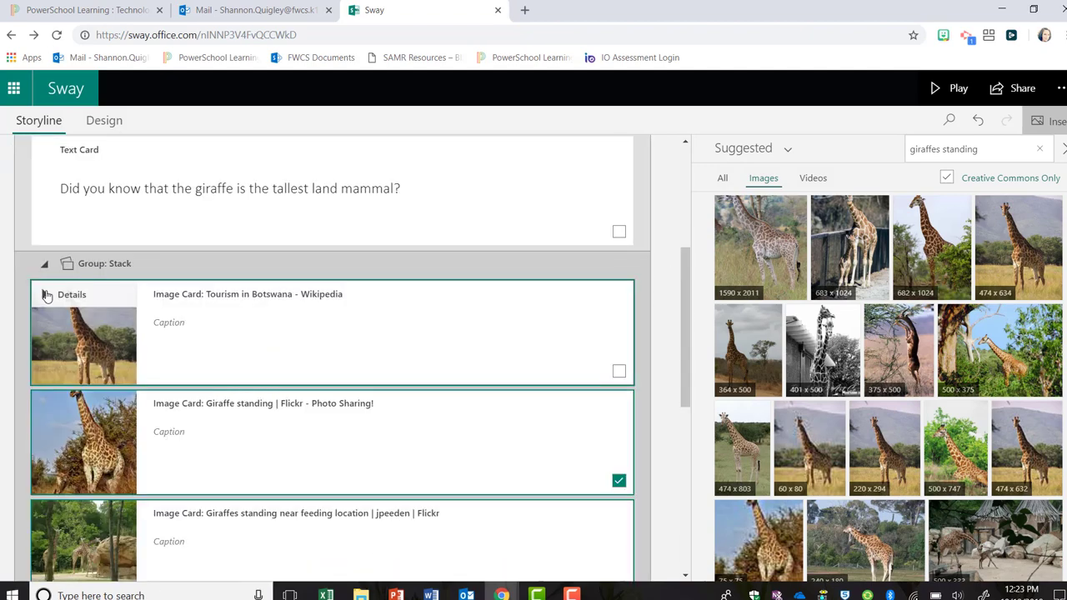
pyautogui.moveTo(690, 308); pyautogui.dragTo(681, 536)
pyautogui.click(568, 537)
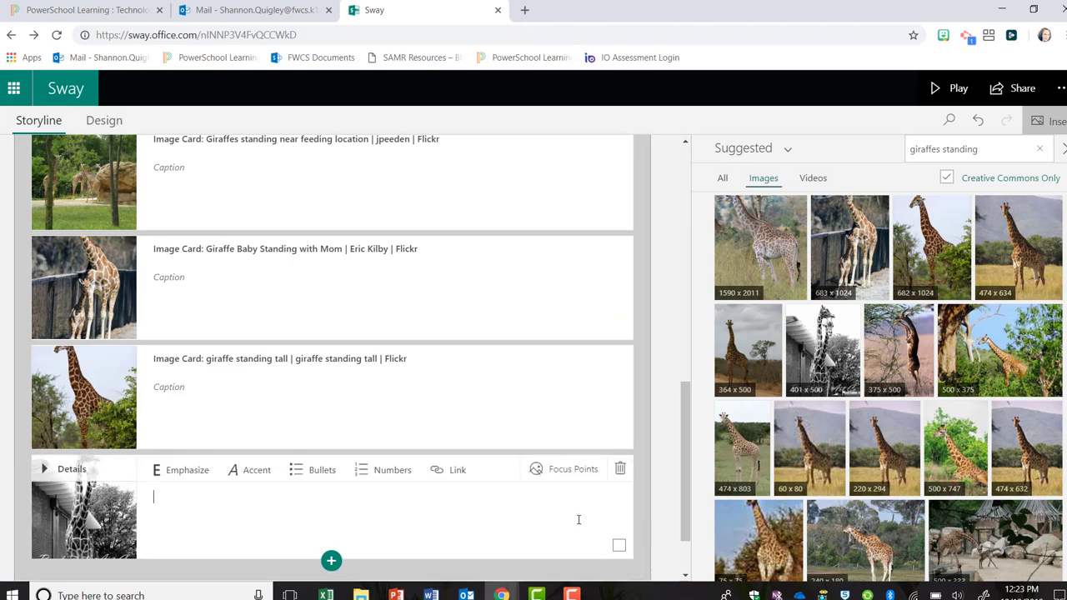
pyautogui.moveTo(686, 422); pyautogui.dragTo(664, 447)
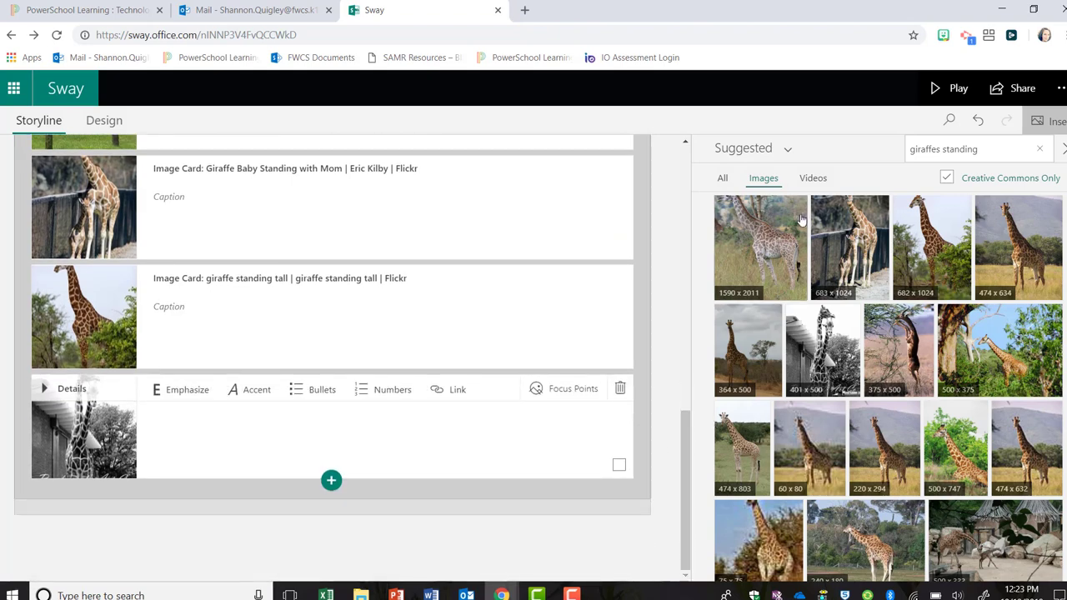
# Step: Preview the Sway from the title through the photo stack and return to editing
pyautogui.click(936, 88)
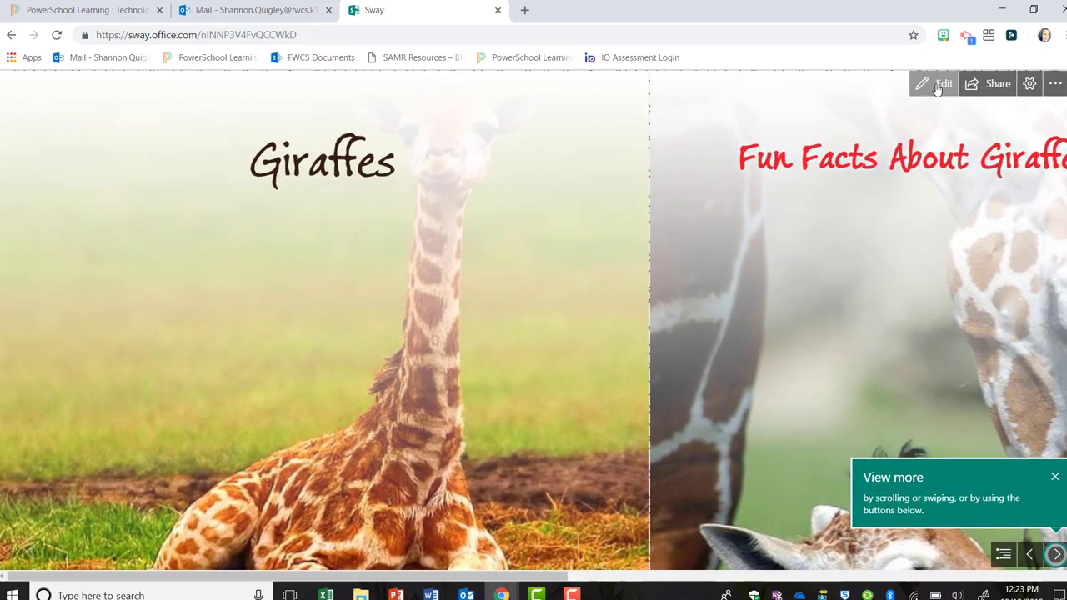
pyautogui.scroll(-3, 937, 89)
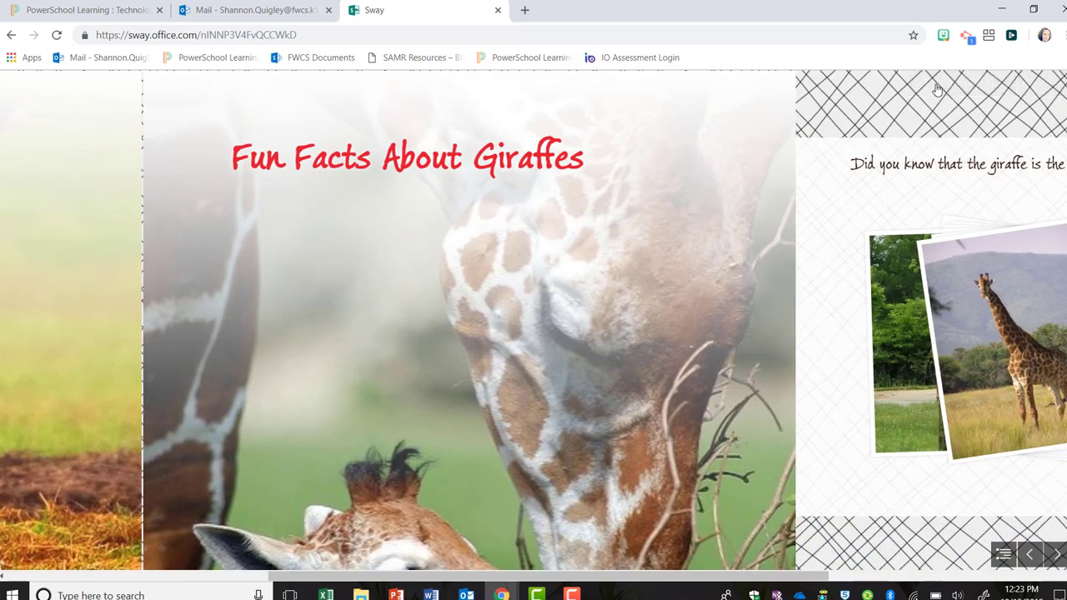
pyautogui.scroll(-3, 937, 90)
pyautogui.scroll(-1, 937, 89)
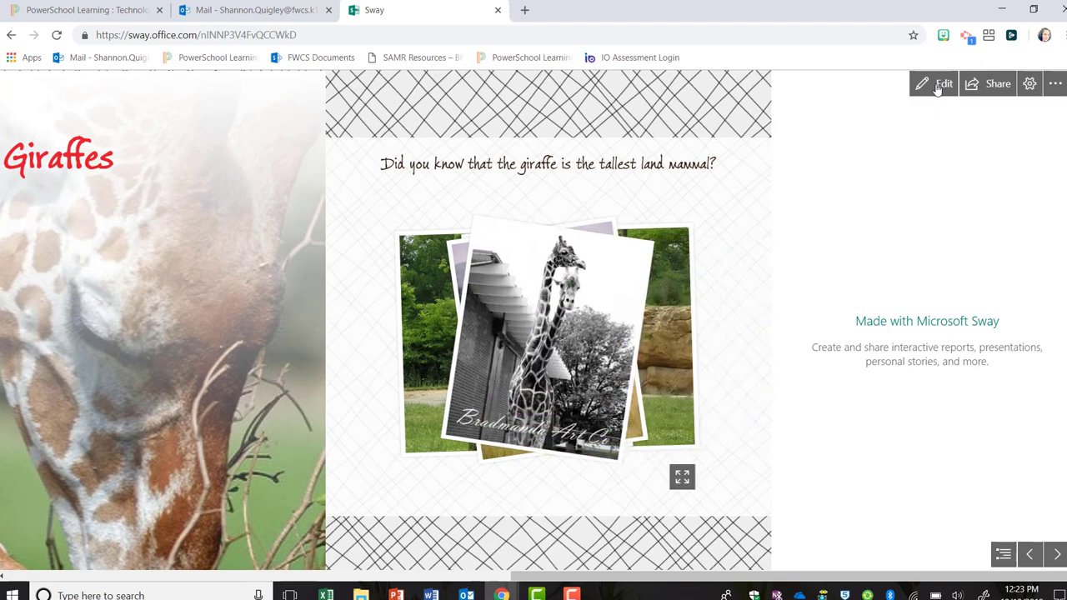
pyautogui.scroll(10, 938, 90)
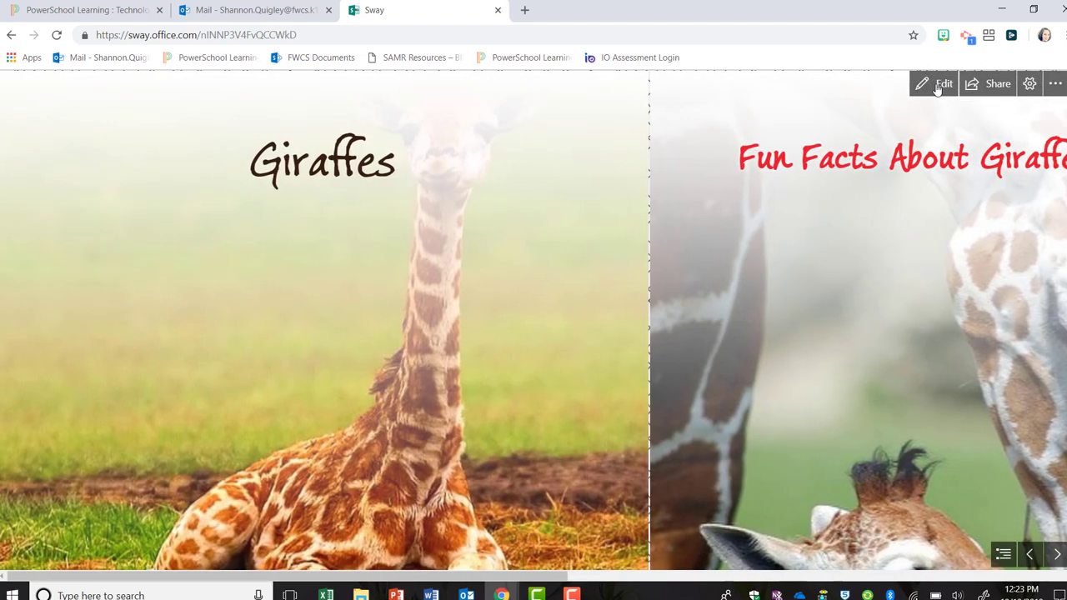
pyautogui.click(937, 87)
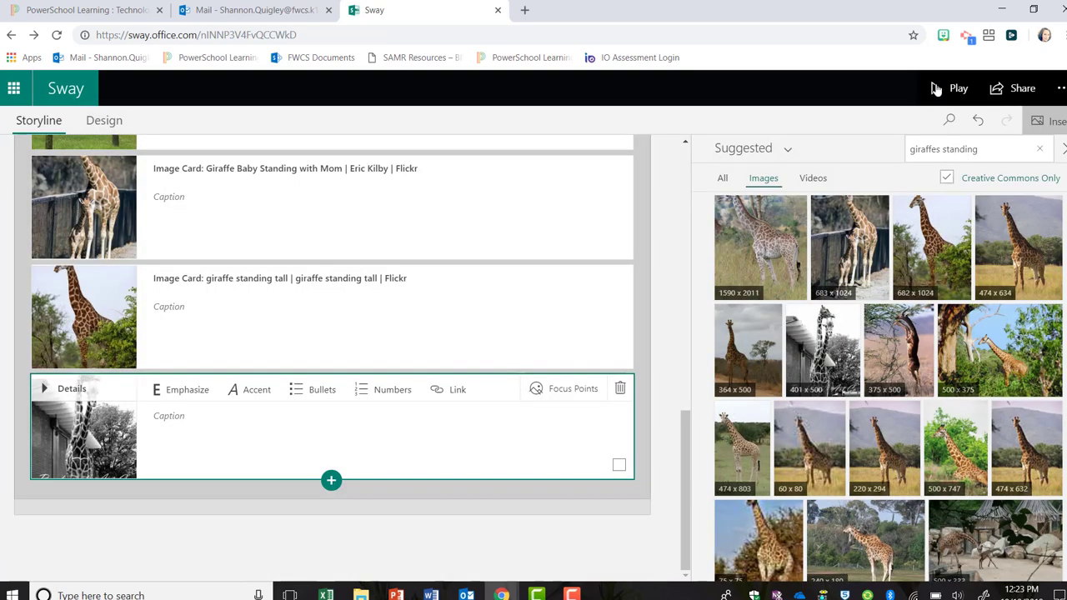
# Step: Add a text card after the last photo in the stack reading "CHeck out the images that show how tall giraffes are!"
pyautogui.click(331, 484)
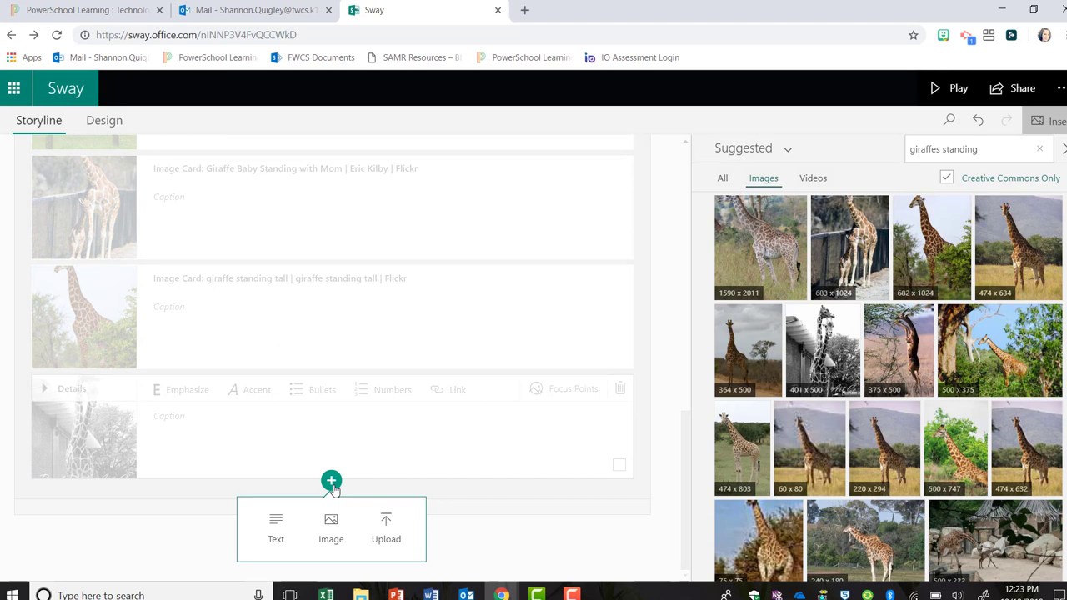
pyautogui.click(275, 542)
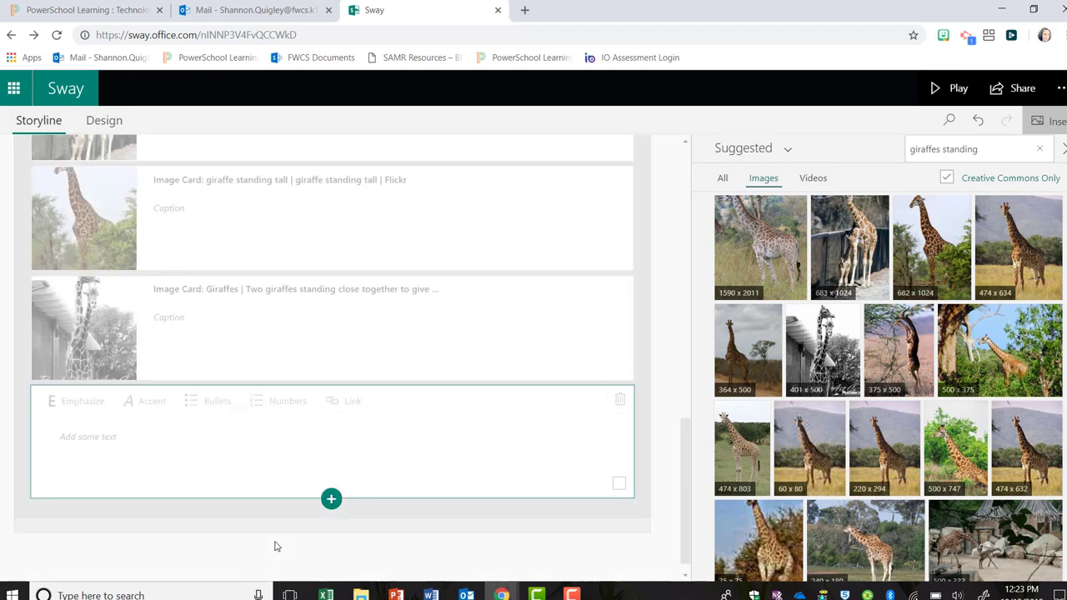
pyautogui.click(241, 456)
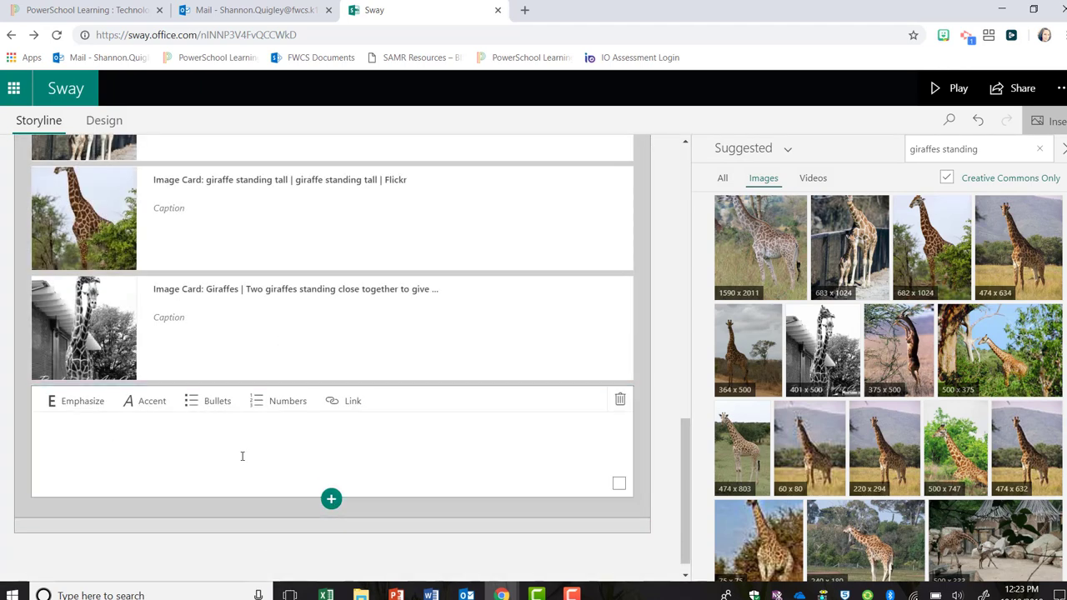
pyautogui.write('CHeck out the images that show how tall giraffes are!')
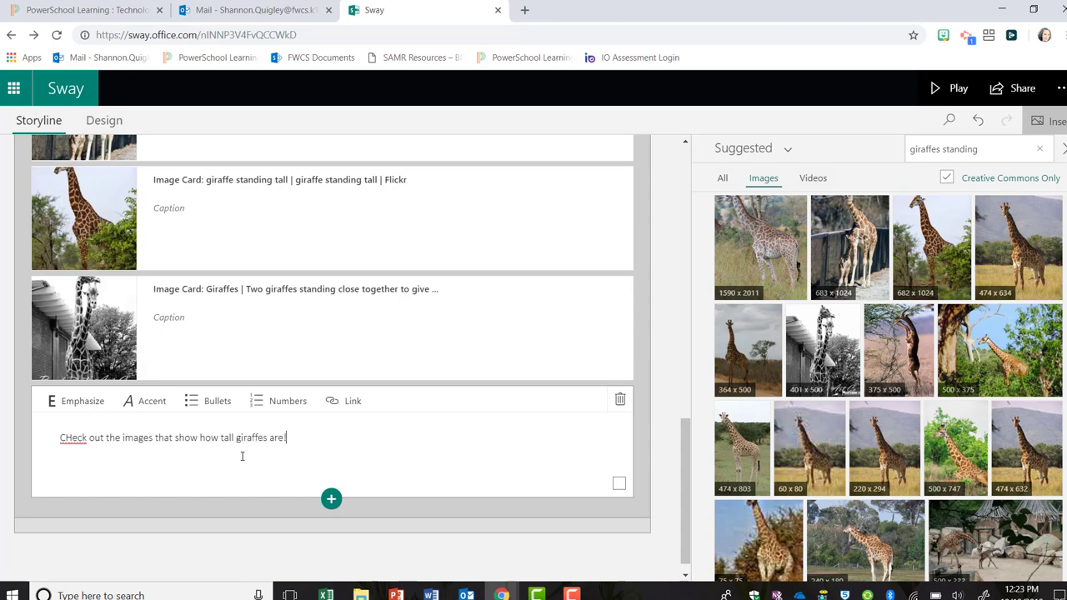
pyautogui.click(310, 550)
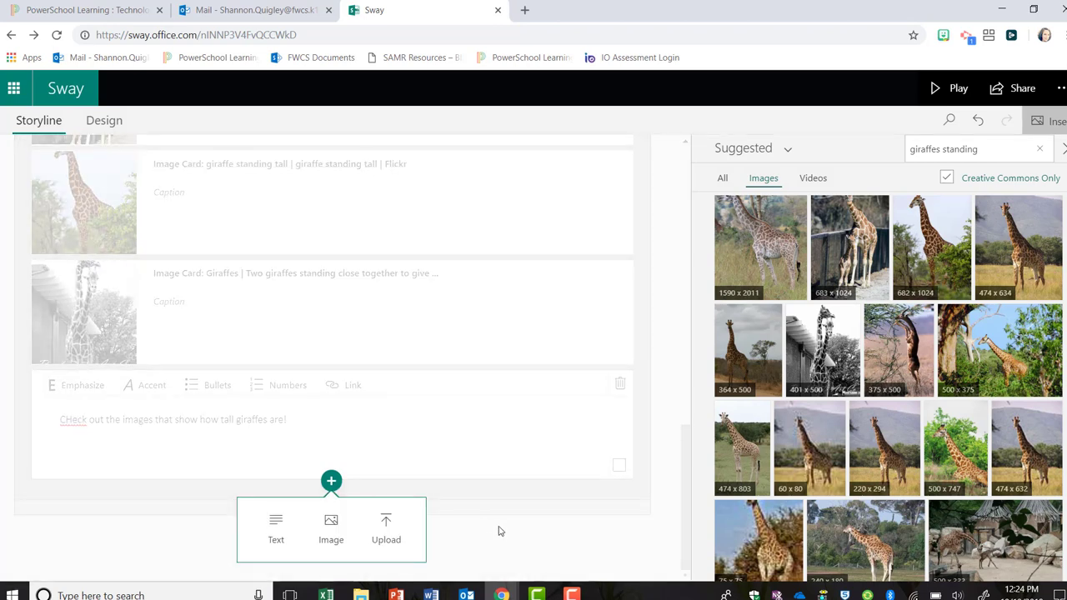
pyautogui.click(499, 531)
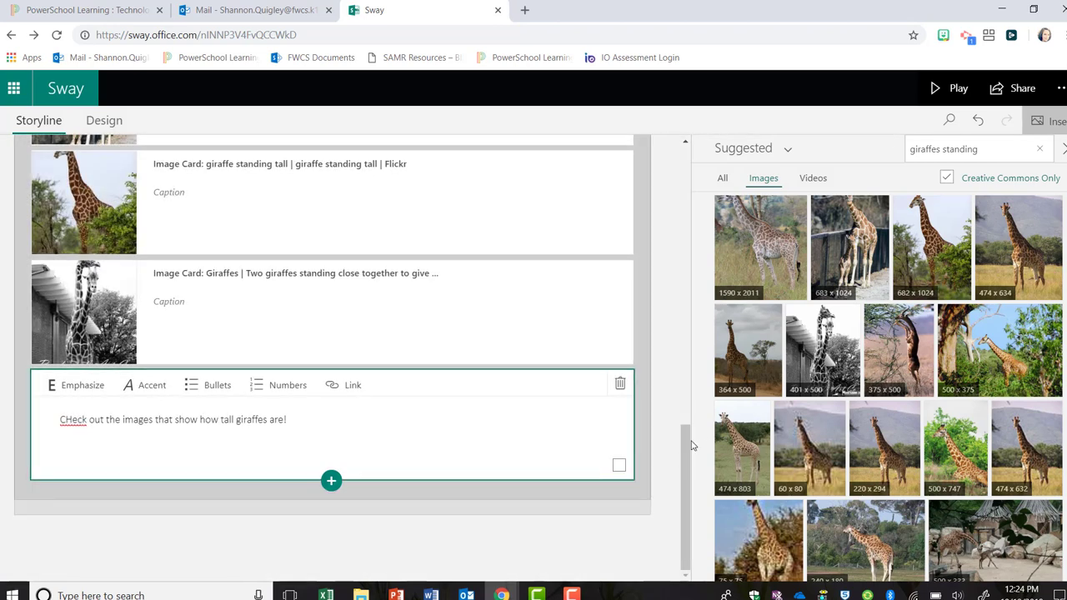
# Step: Correct the capitalization of the first word to "Check" in the stack's text card
pyautogui.moveTo(691, 446); pyautogui.dragTo(694, 221)
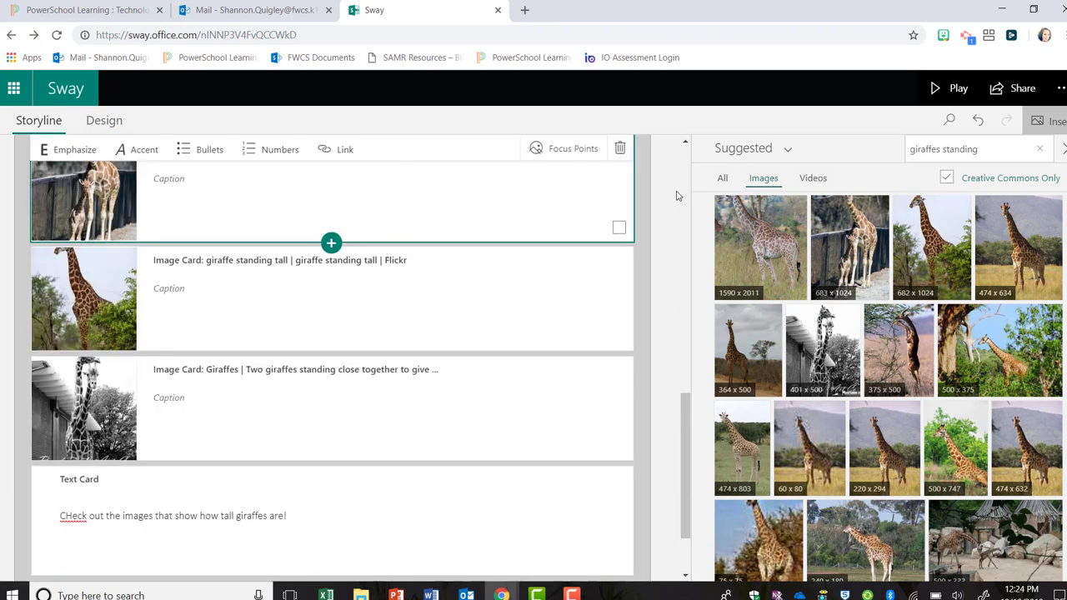
pyautogui.click(72, 422)
pyautogui.press('BackSpace')
pyautogui.write('h')
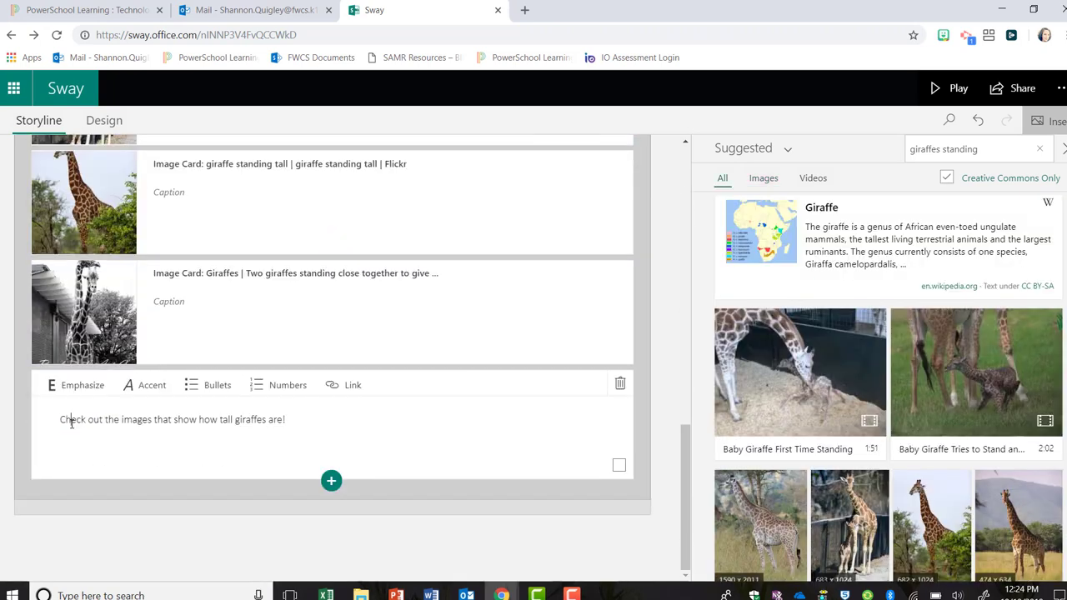
pyautogui.click(207, 544)
pyautogui.scroll(1, 316, 480)
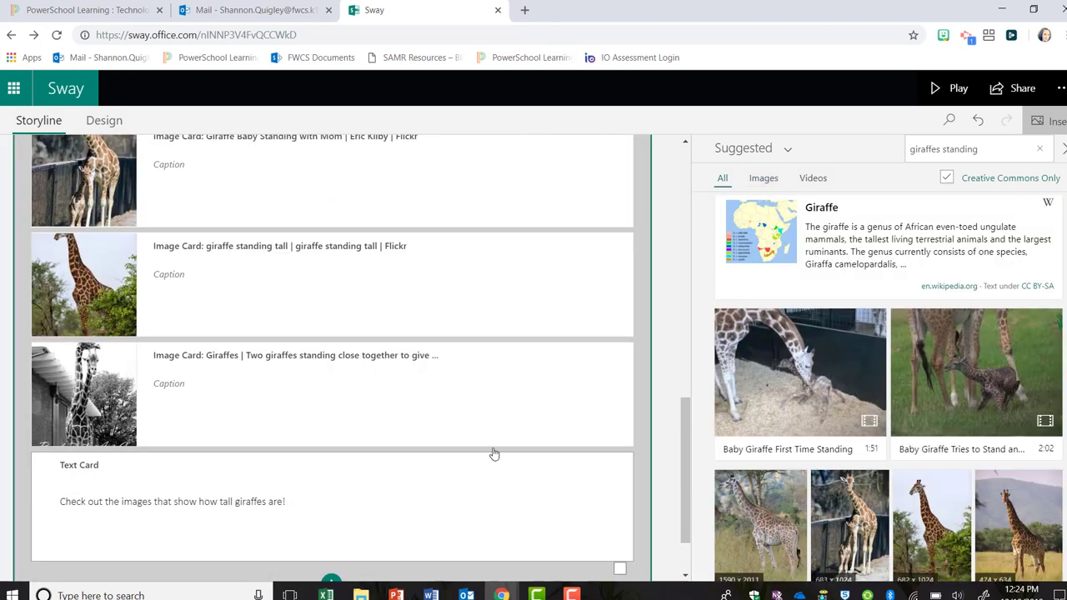
pyautogui.scroll(-1, 684, 480)
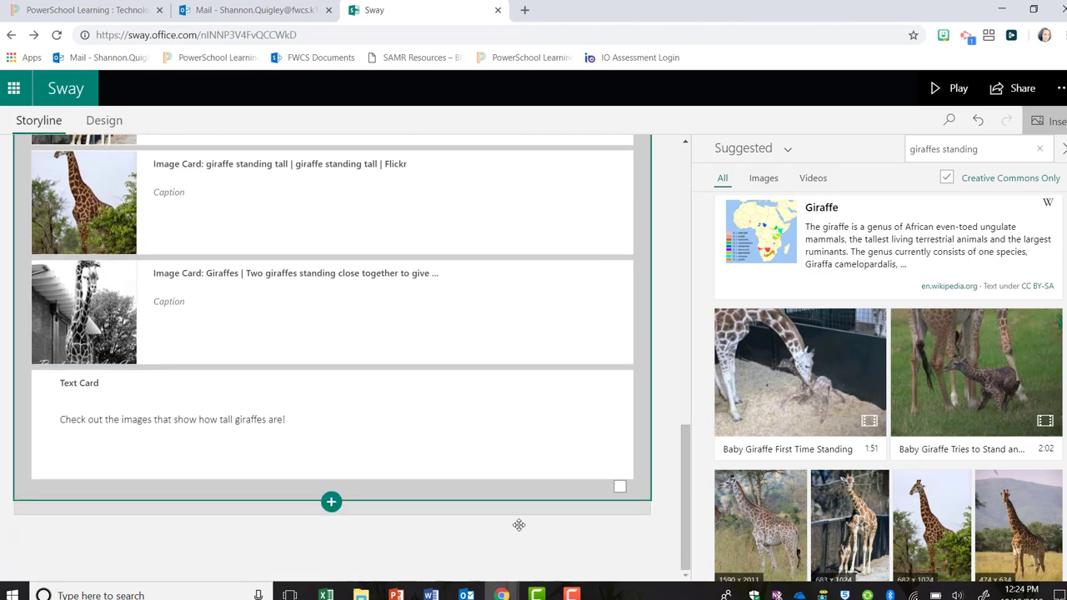
# Step: Insert an audio card below the photo stack and delete it again
pyautogui.click(331, 501)
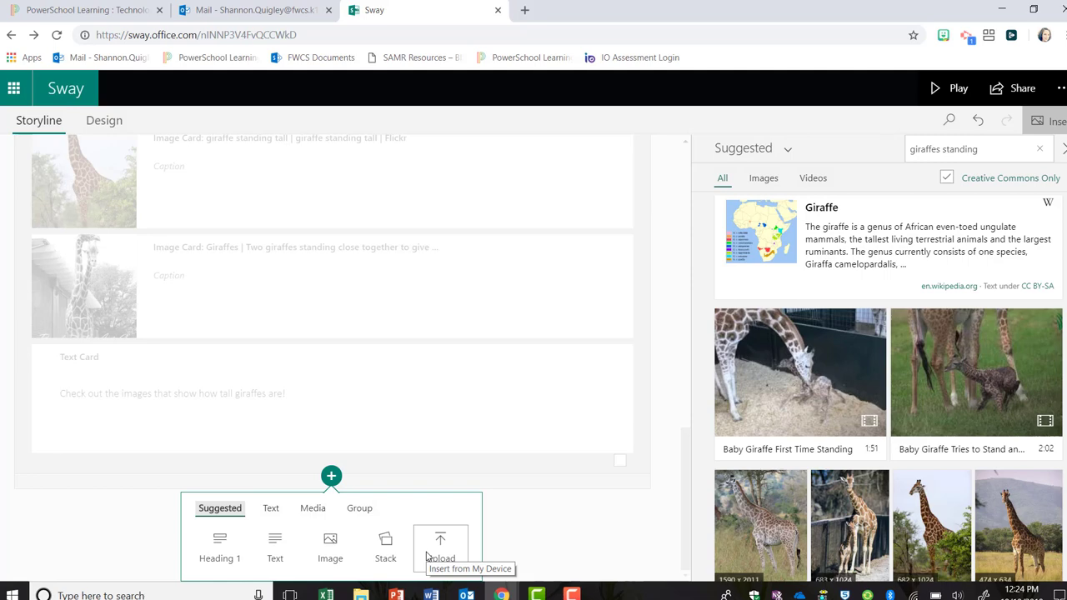
pyautogui.click(271, 509)
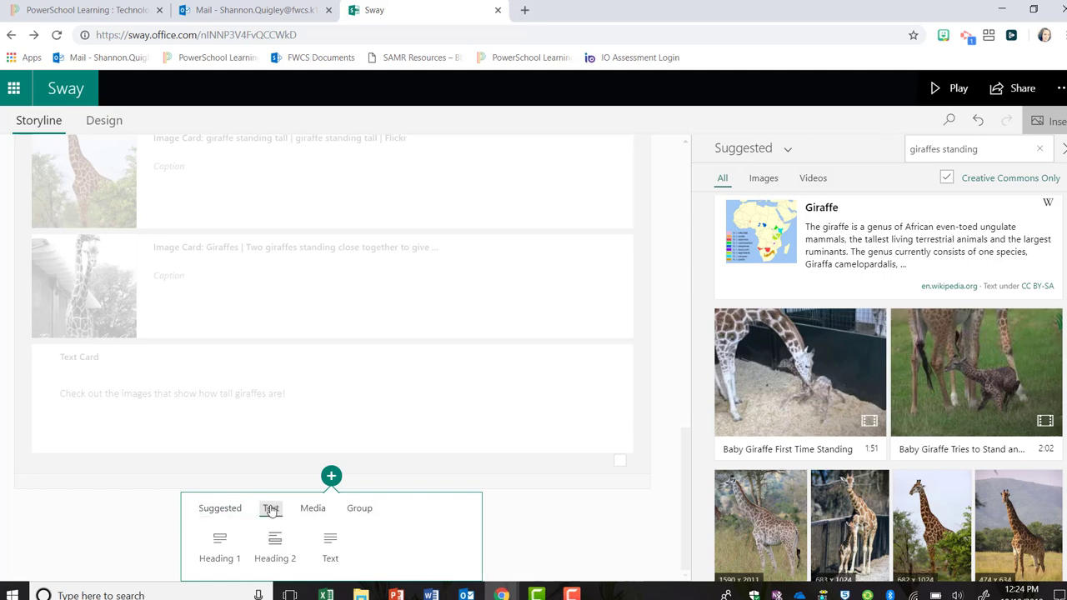
pyautogui.click(316, 516)
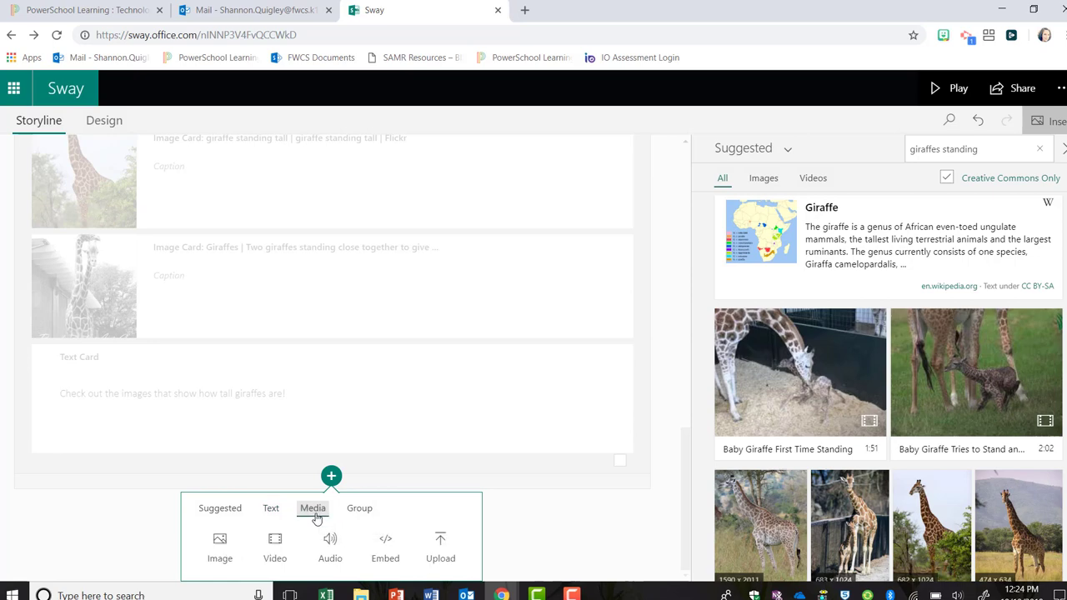
pyautogui.click(338, 548)
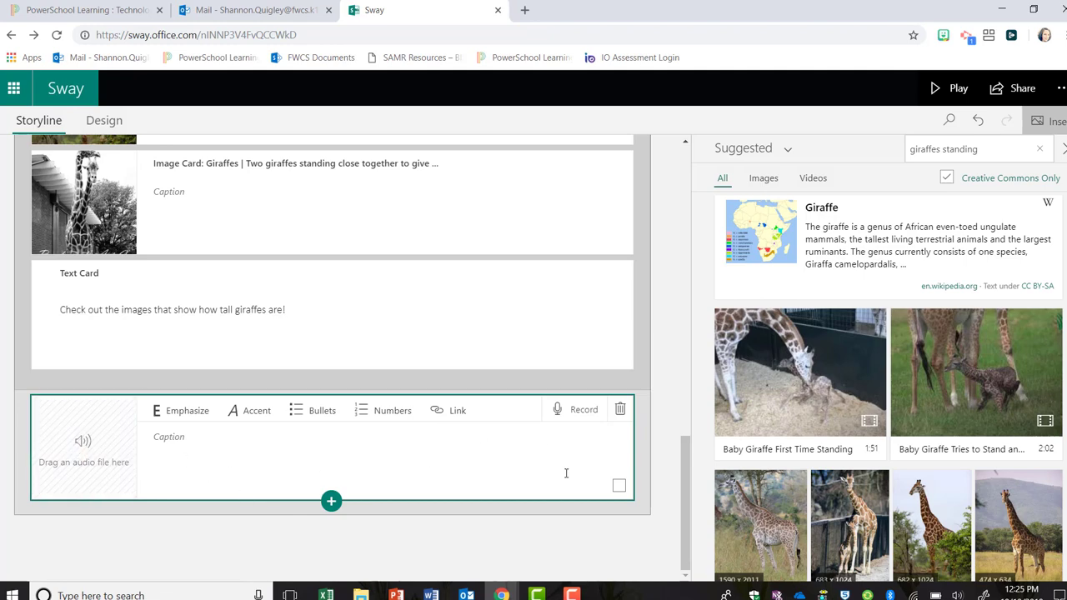
pyautogui.click(620, 409)
pyautogui.click(333, 485)
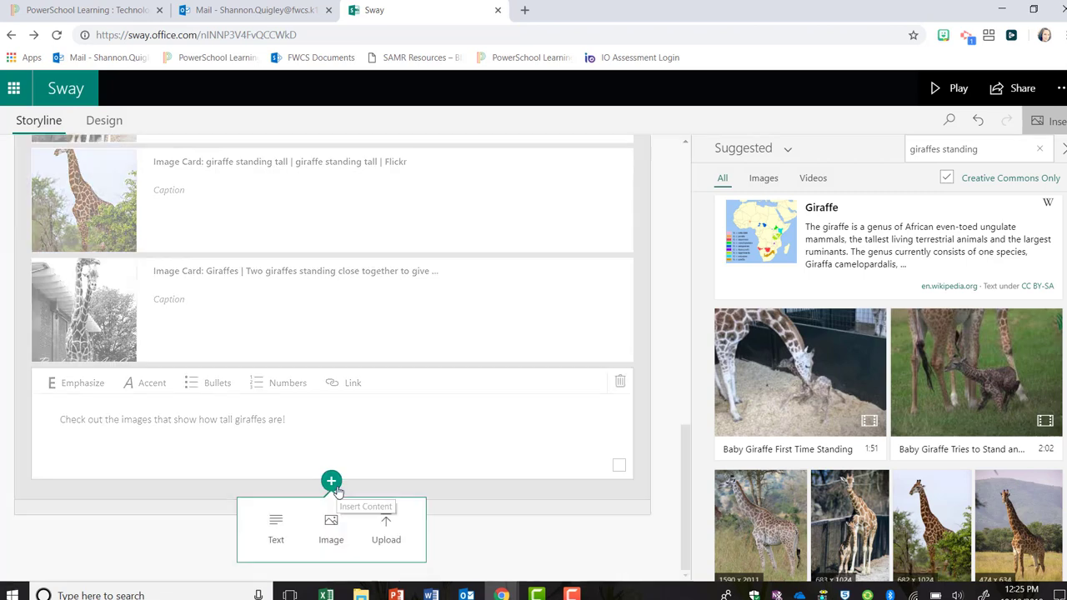
pyautogui.click(480, 550)
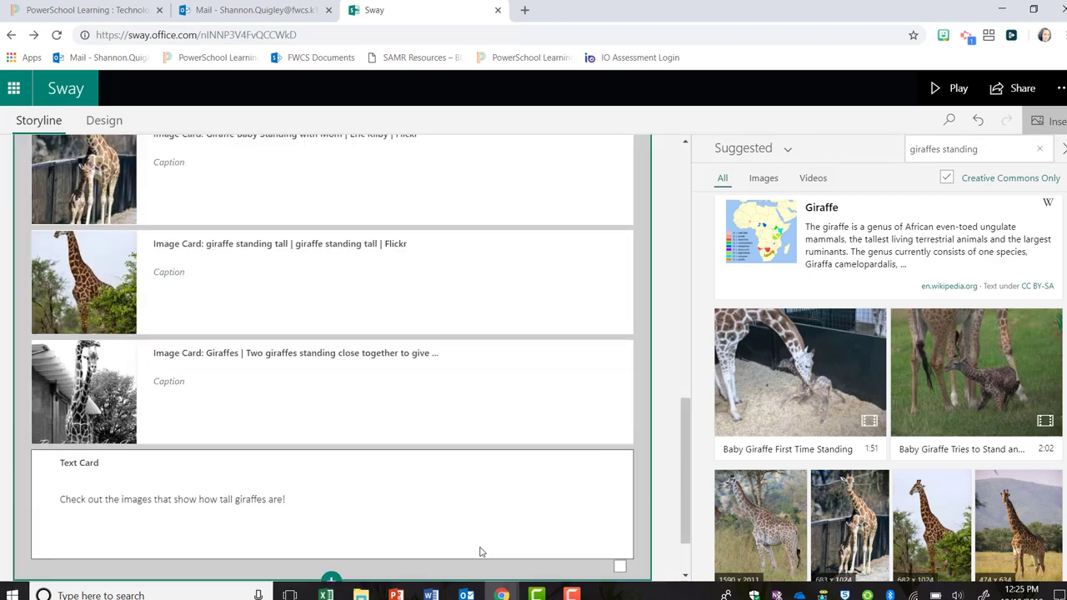
pyautogui.click(331, 562)
pyautogui.click(529, 567)
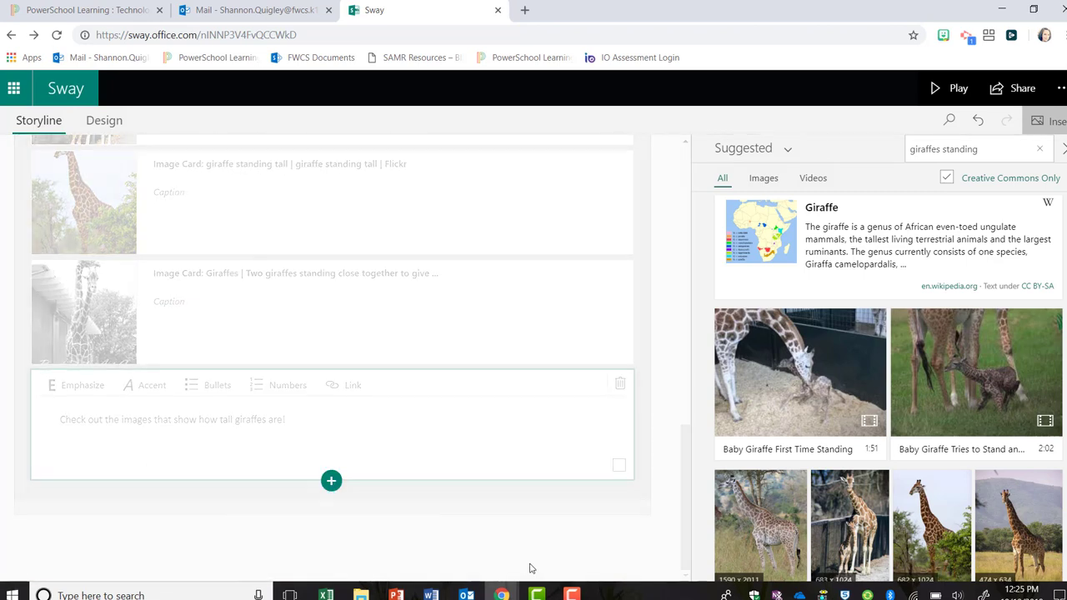
pyautogui.click(654, 469)
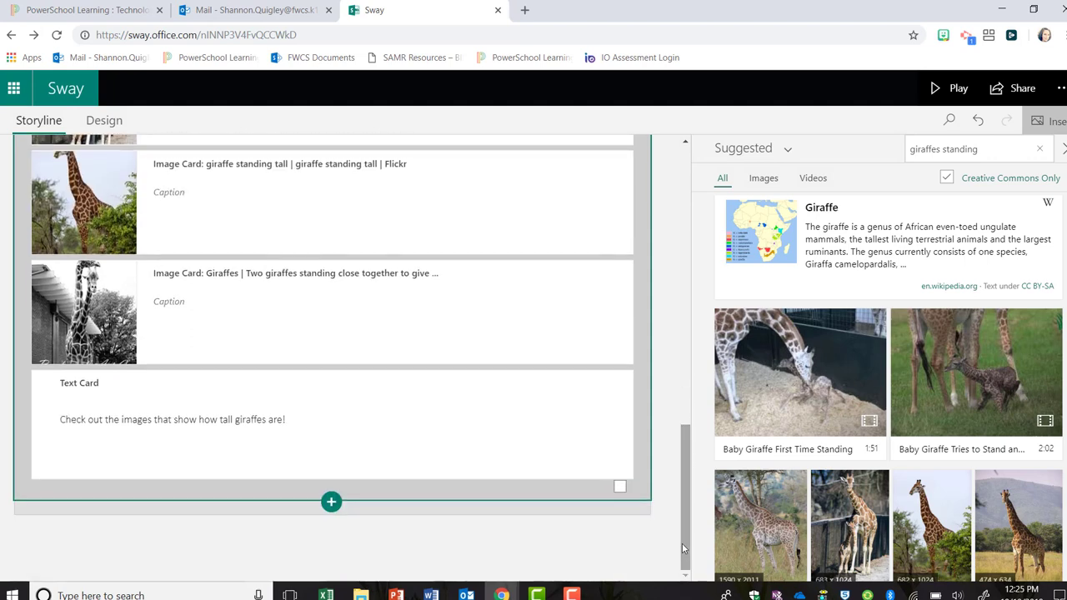
# Step: Insert a video card below the photo stack group, outside the stack
pyautogui.click(331, 501)
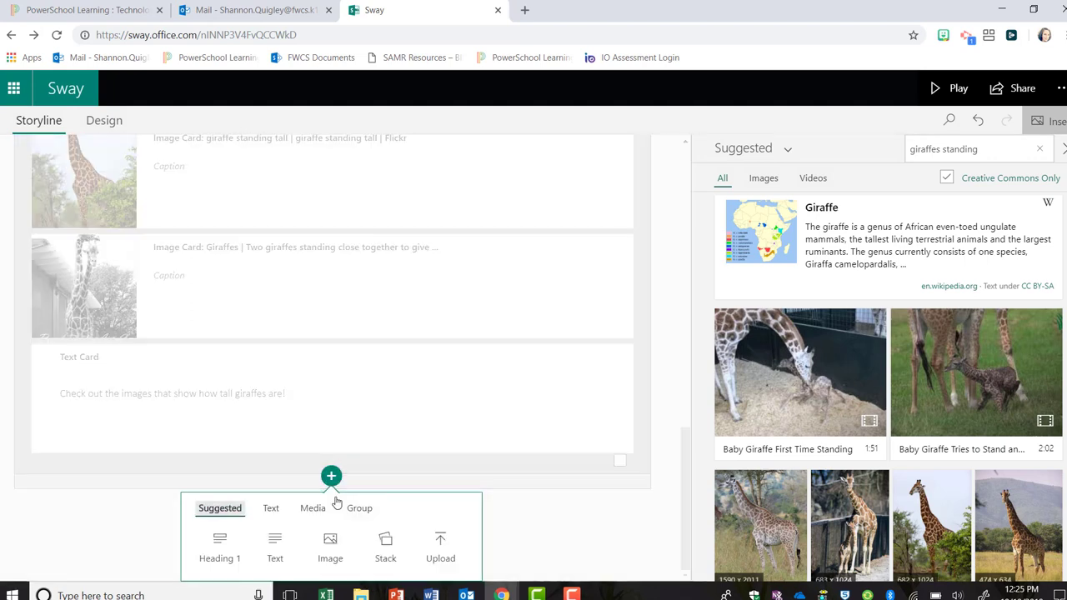
pyautogui.click(309, 510)
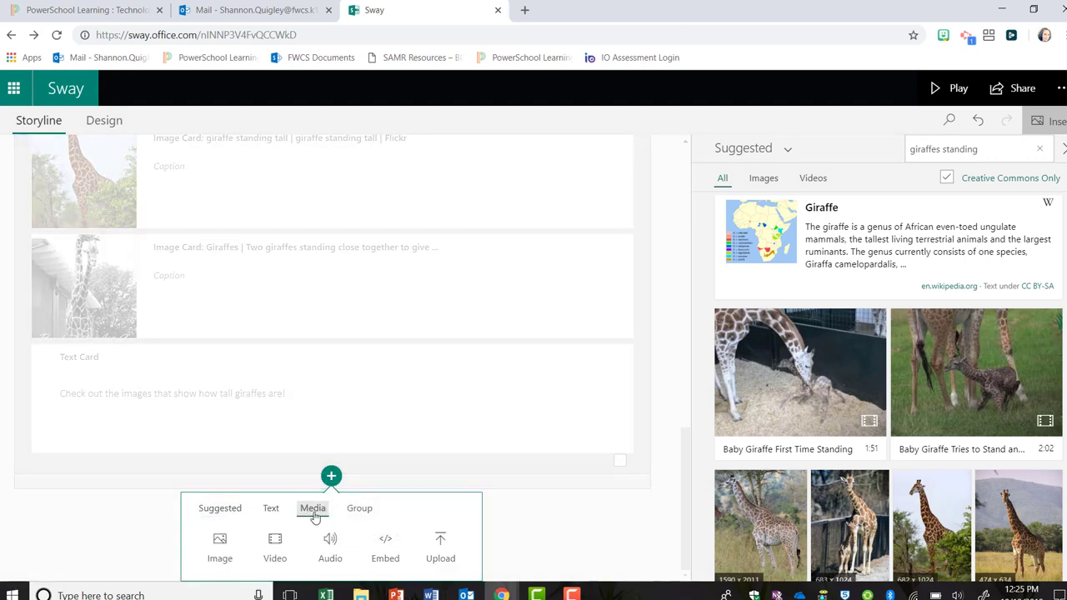
pyautogui.click(275, 551)
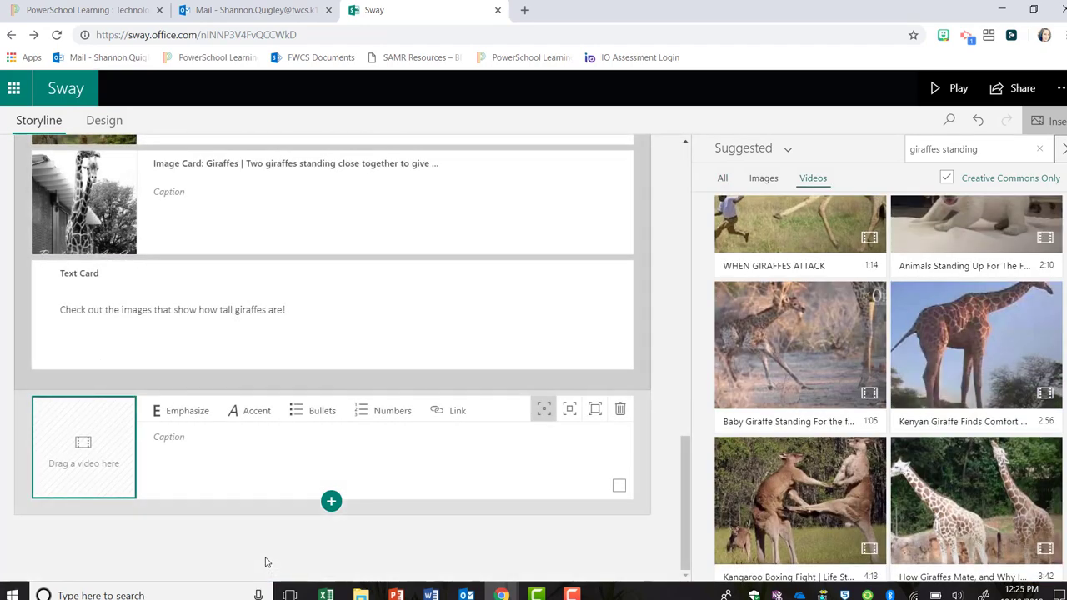
# Step: Add the suggested video "Baby Giraffe First Time Standing" to the video card and caption it "Giraffes can stand almost immediately."
pyautogui.moveTo(1022, 145); pyautogui.dragTo(892, 151)
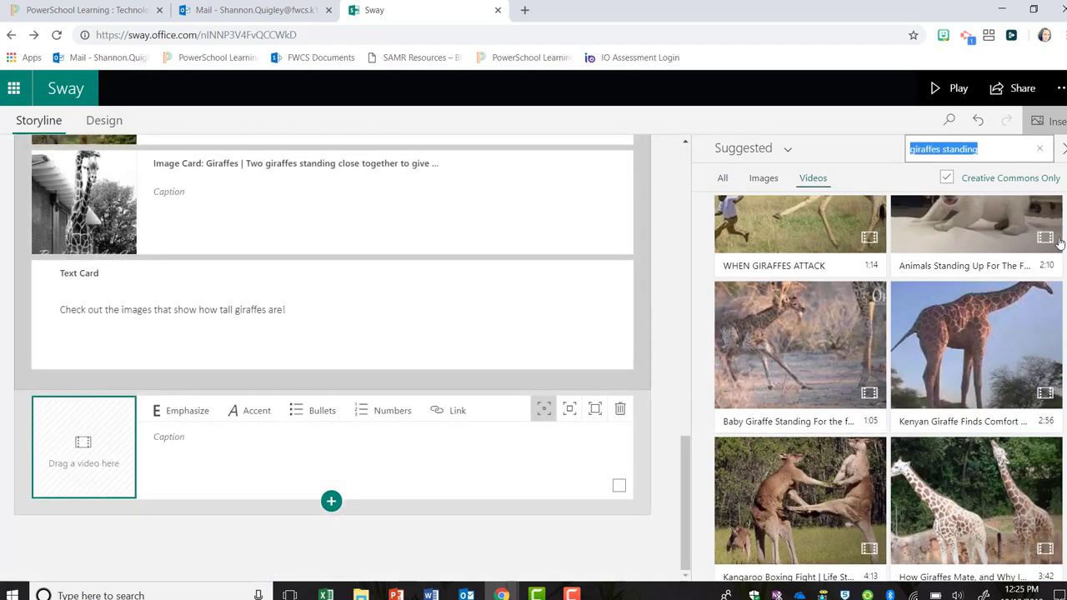
pyautogui.moveTo(1066, 265); pyautogui.dragTo(1063, 202)
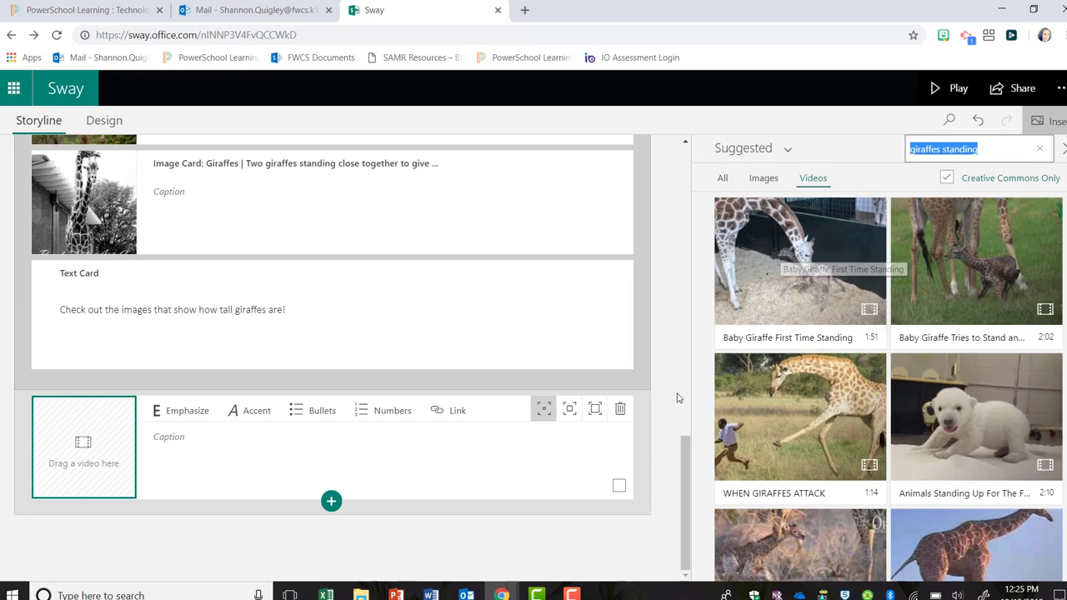
pyautogui.click(800, 284)
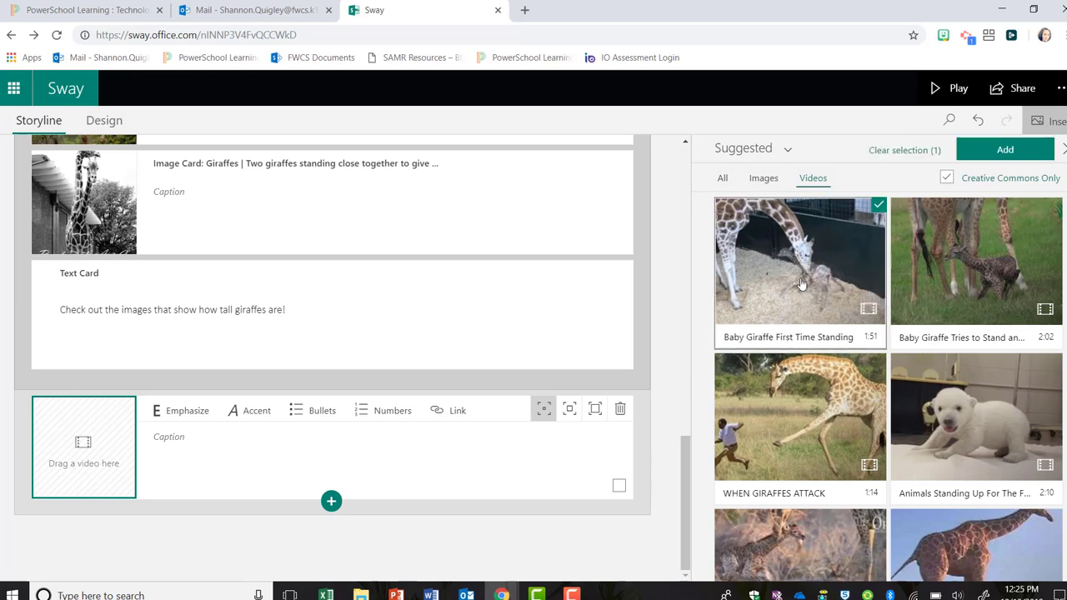
pyautogui.click(1004, 151)
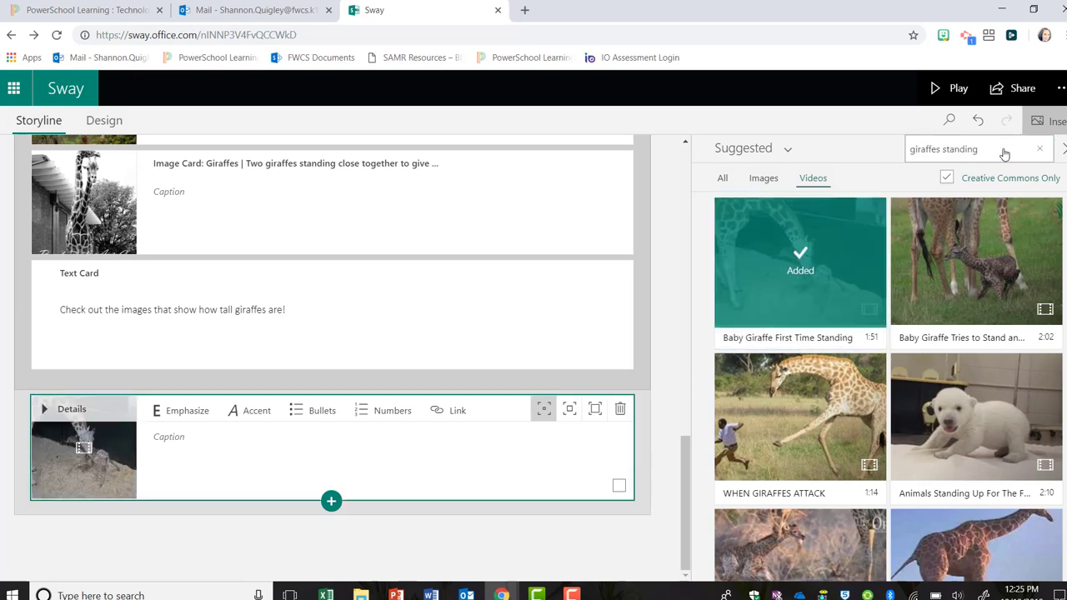
pyautogui.click(309, 436)
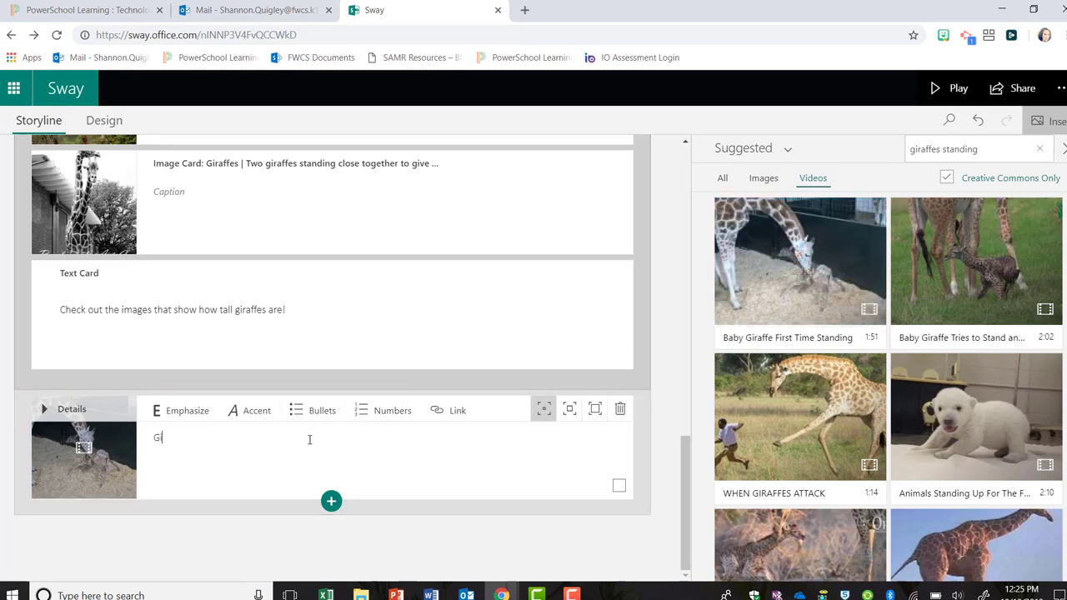
pyautogui.write('Giraffes can stand almost immediately.')
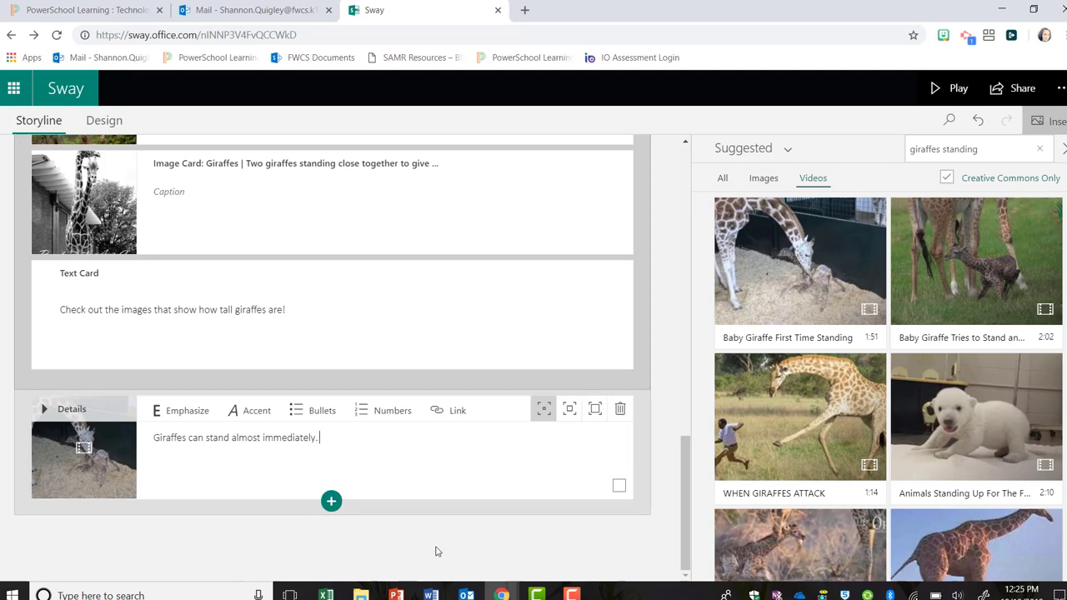
# Step: Insert a text card after the giraffe video card and convert it to a heading
pyautogui.click(331, 503)
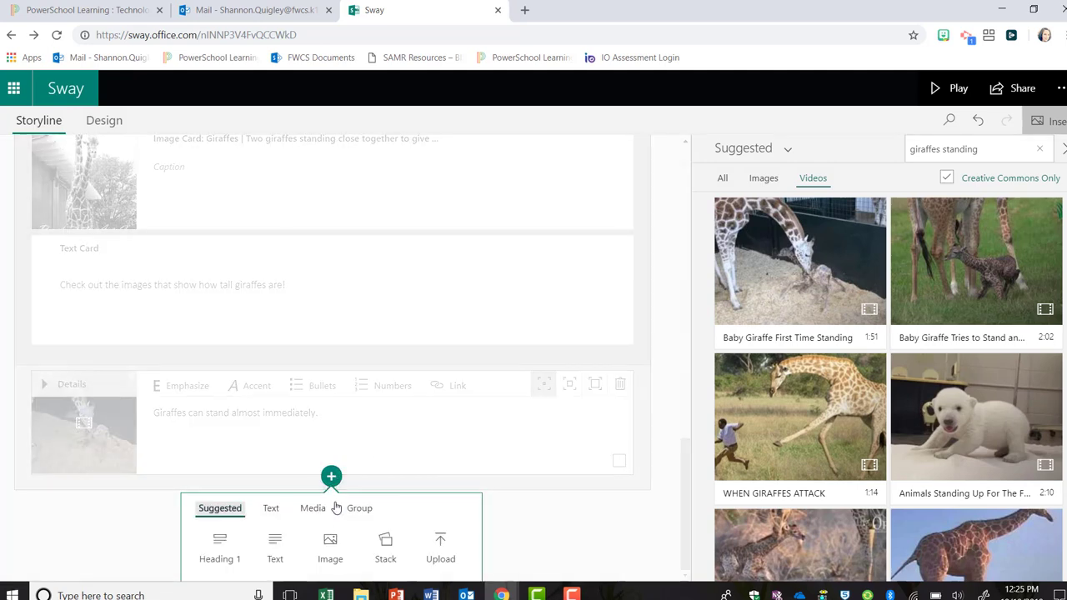
pyautogui.click(272, 554)
pyautogui.click(228, 472)
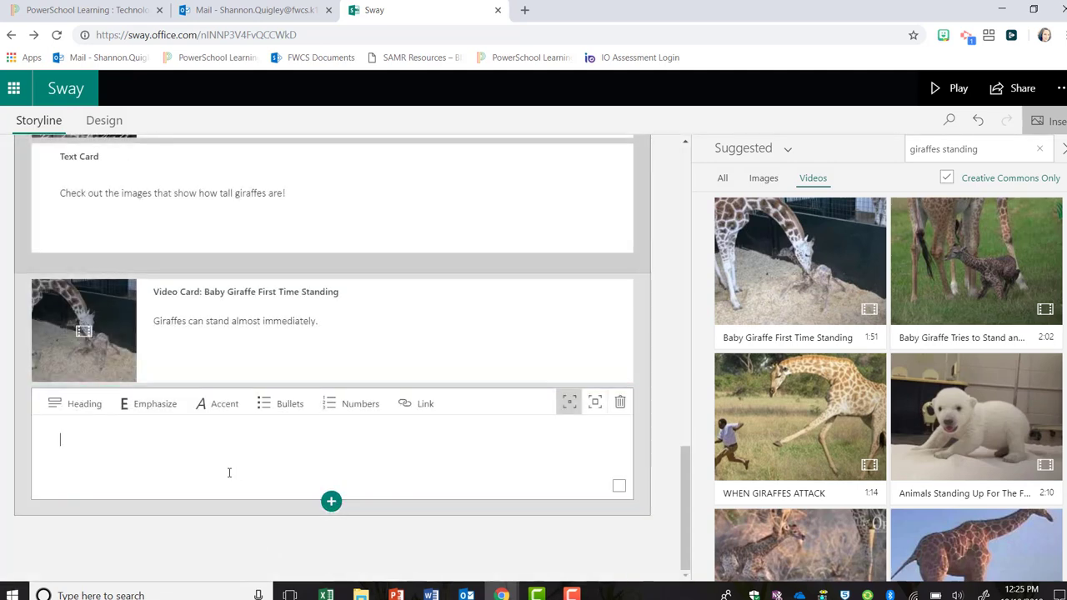
pyautogui.click(79, 405)
# Step: Enter the heading "If you want to learn more about Giraffes you can find information online."
pyautogui.write('If you want to learn ')
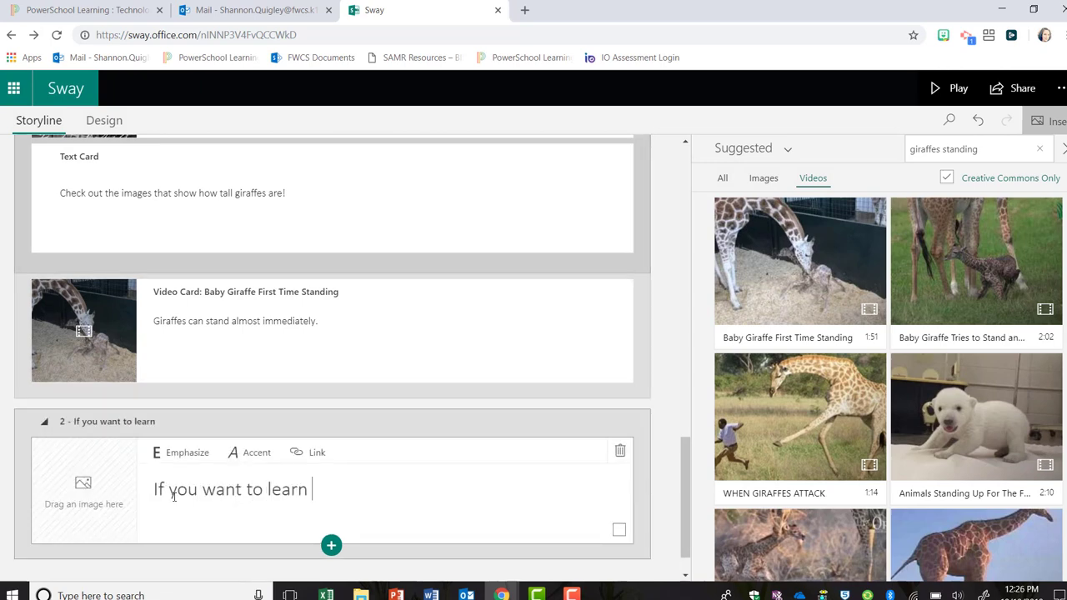
pyautogui.write('more about Gi')
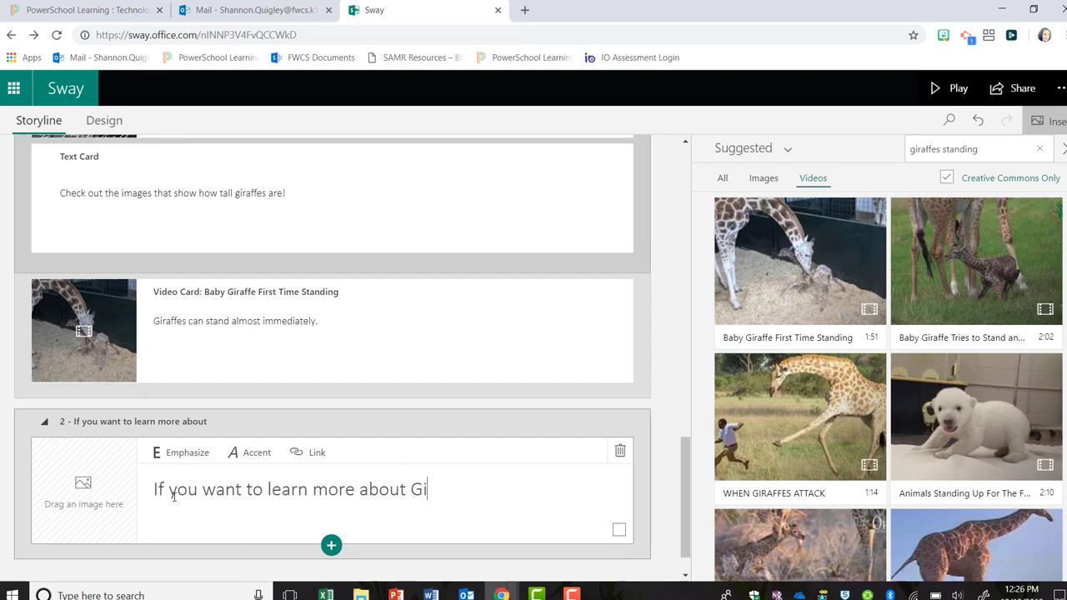
pyautogui.write('raffes you ')
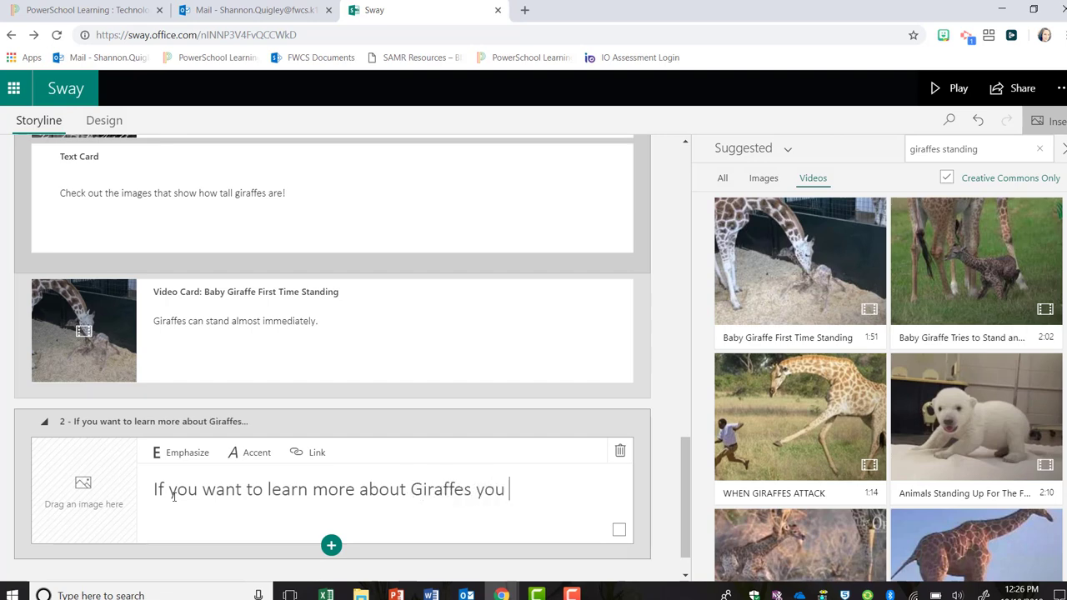
pyautogui.write('can find infomraiton')
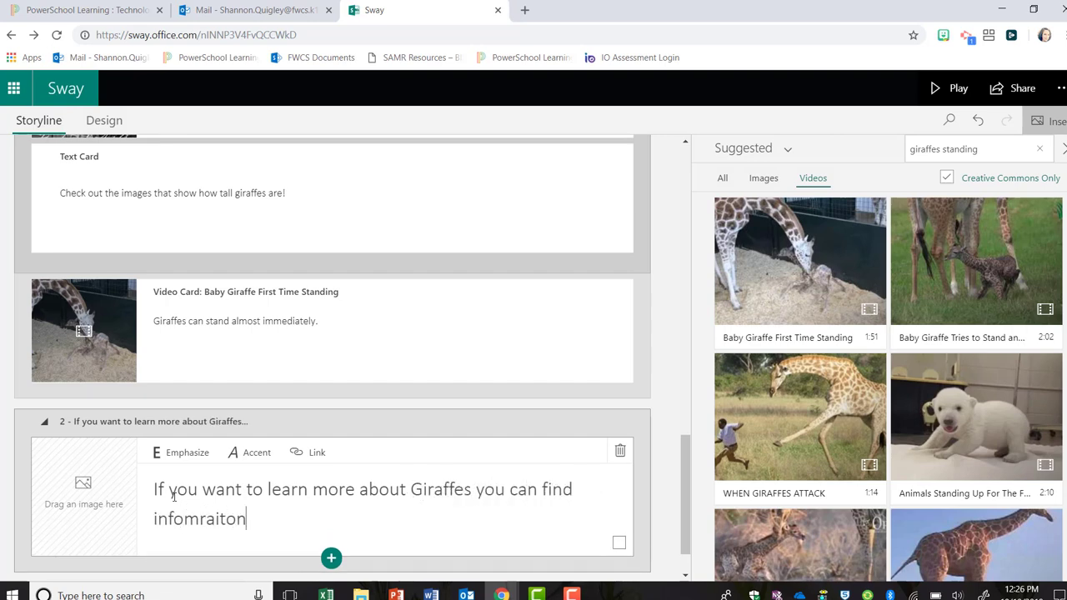
pyautogui.press('BackSpace')
pyautogui.press('BackSpace')
pyautogui.press('BackSpace')
pyautogui.press('BackSpace')
pyautogui.press('BackSpace')
pyautogui.press('BackSpace')
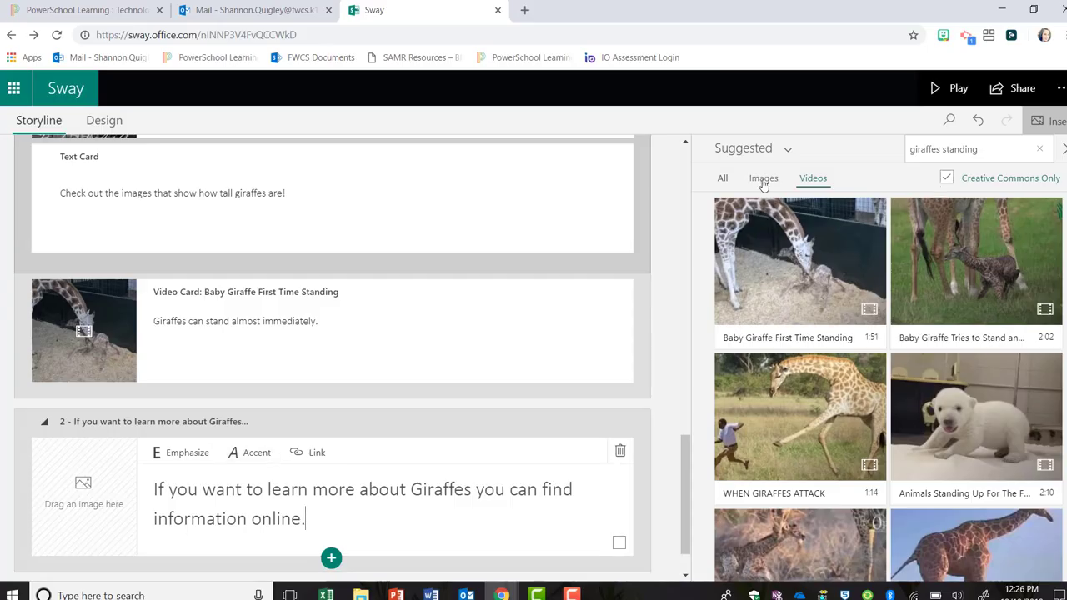
# Step: Search the suggested images for "giraffes" and add the 2000 x 1333 picture of two giraffes with crossed necks below the new heading
pyautogui.click(763, 180)
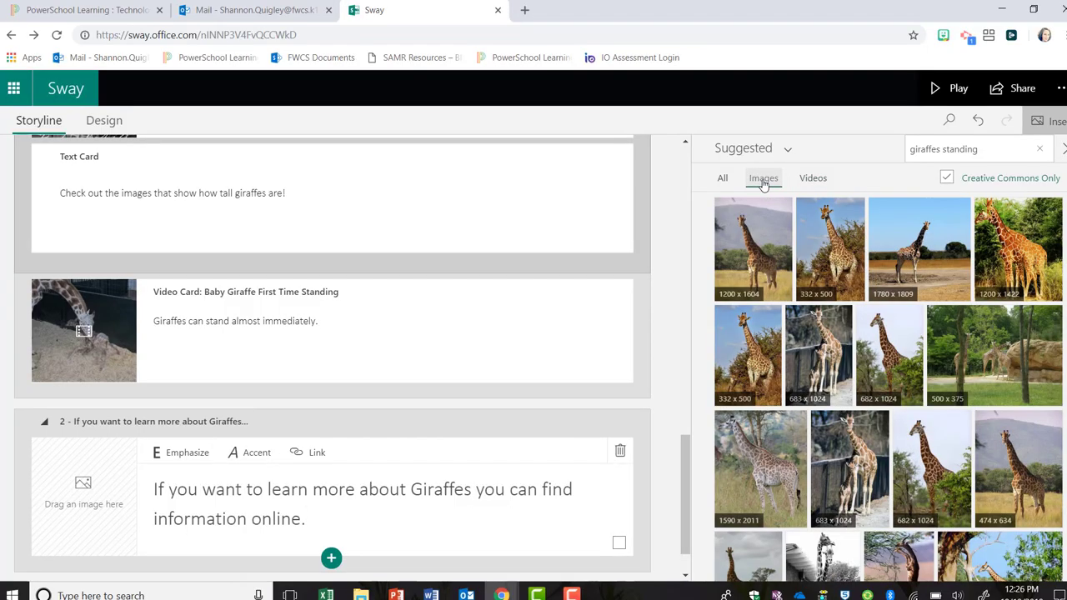
pyautogui.tripleClick(990, 150)
pyautogui.write('g')
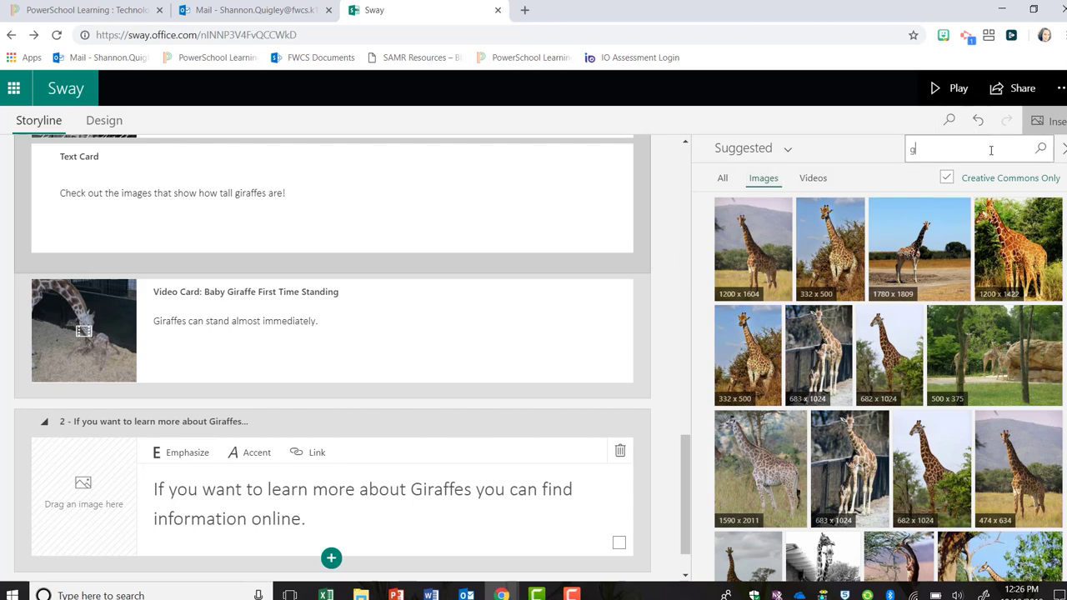
pyautogui.write('iraffes')
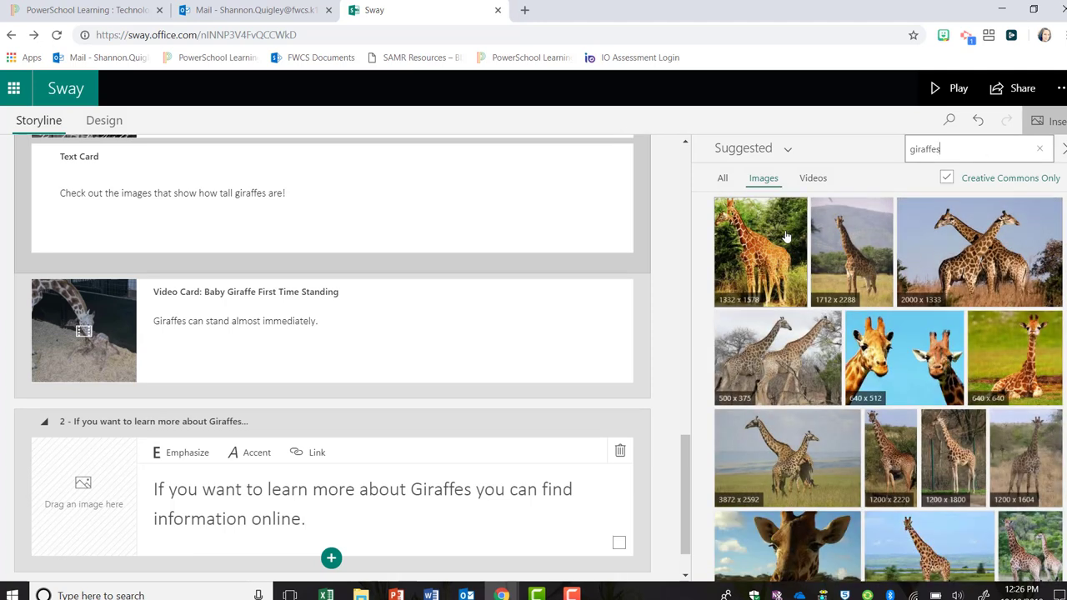
pyautogui.click(947, 256)
pyautogui.moveTo(946, 256); pyautogui.dragTo(938, 209)
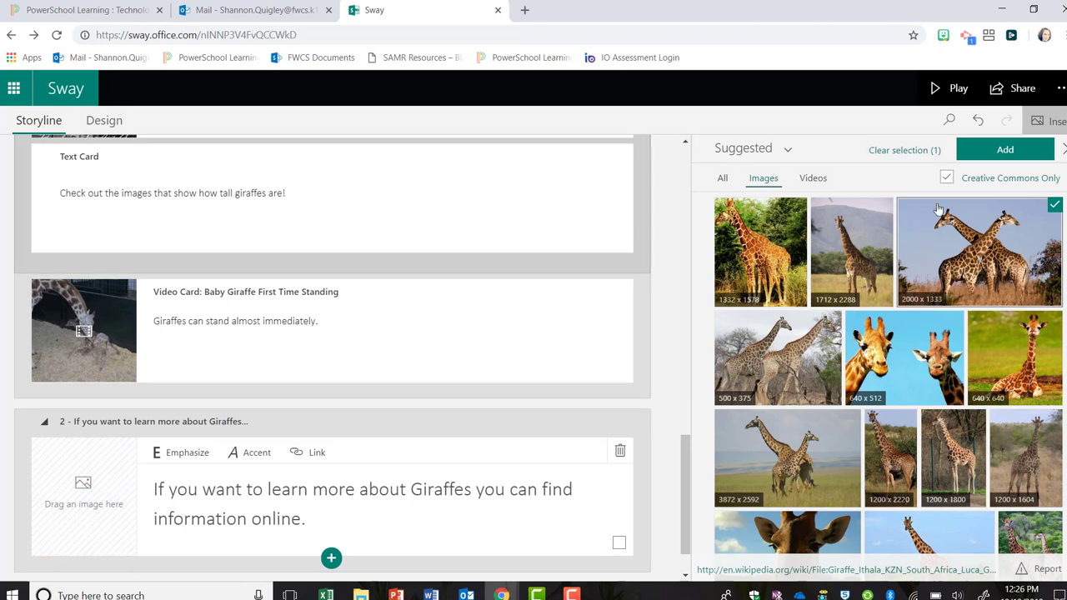
pyautogui.click(983, 151)
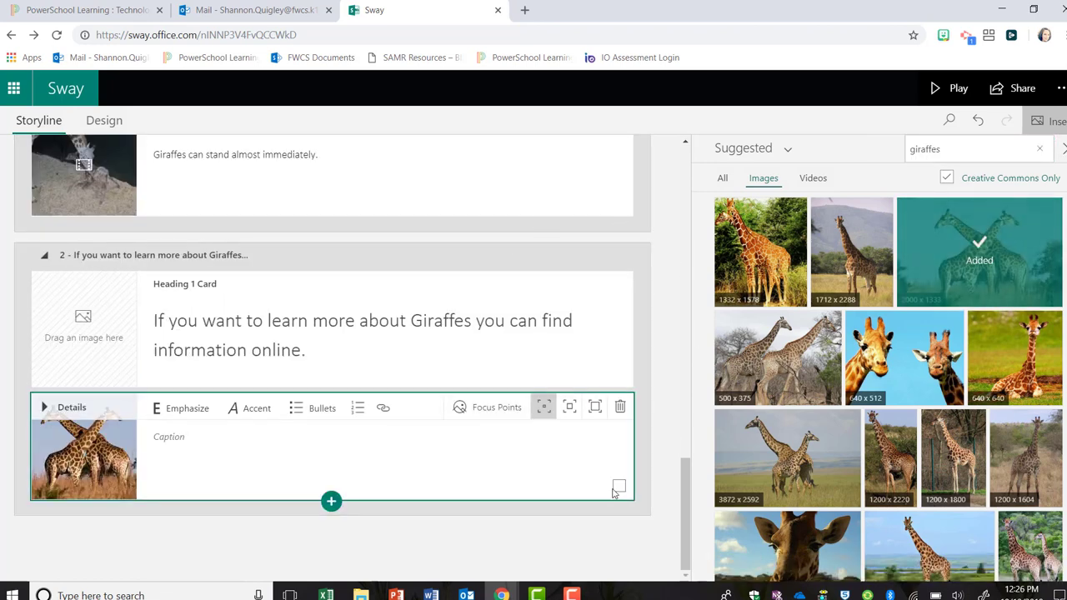
# Step: Preview the Sway from the title through the captioned video to the learn-more heading, and return to editing
pyautogui.click(943, 92)
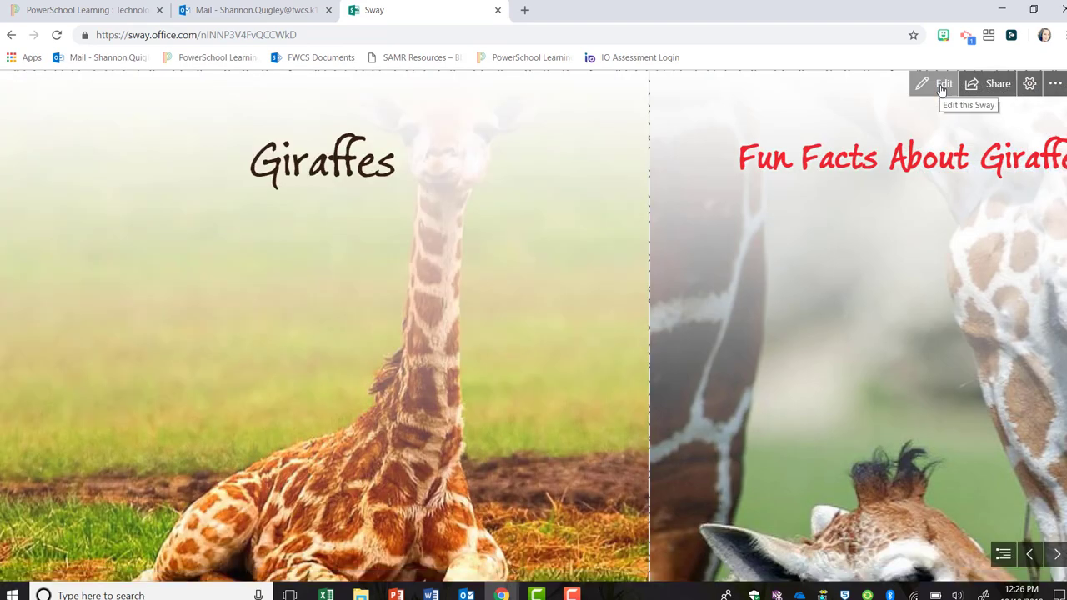
pyautogui.scroll(-5, 942, 90)
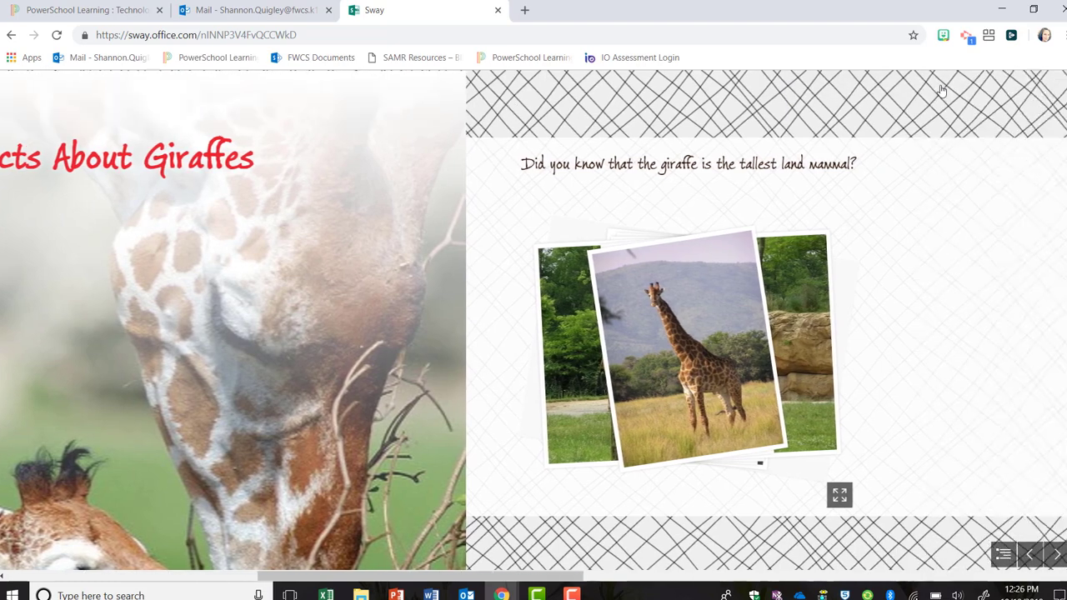
pyautogui.scroll(-3, 942, 90)
pyautogui.scroll(-2, 942, 90)
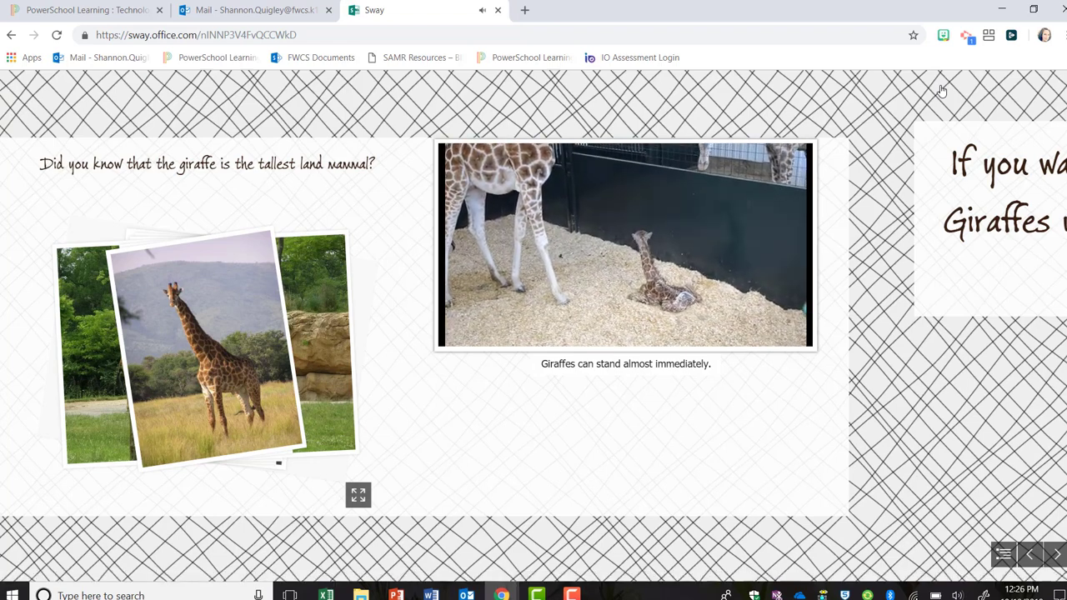
pyautogui.scroll(-5, 941, 90)
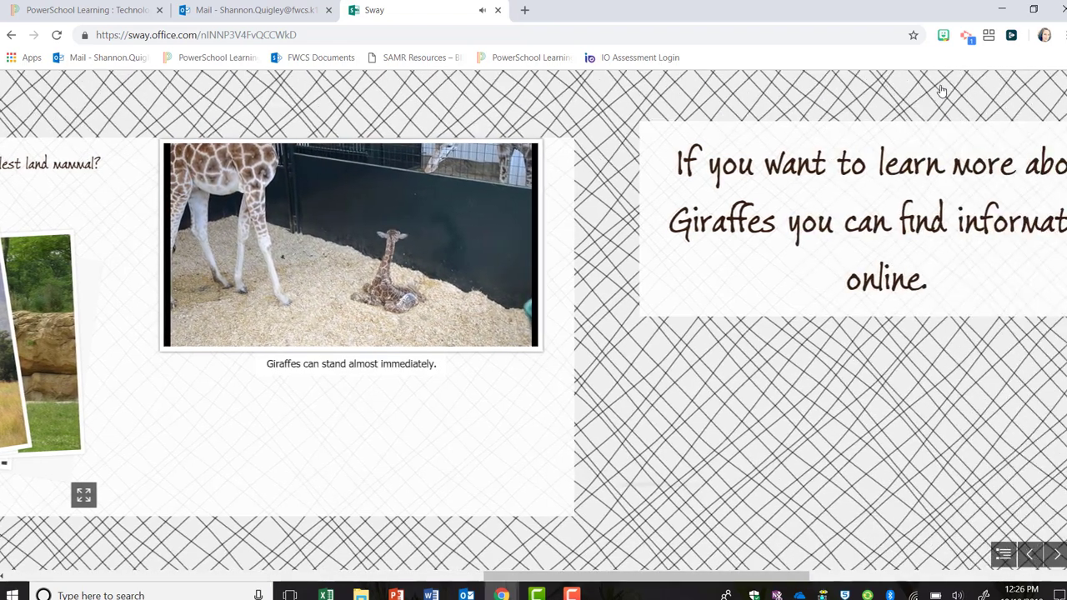
pyautogui.scroll(5, 941, 90)
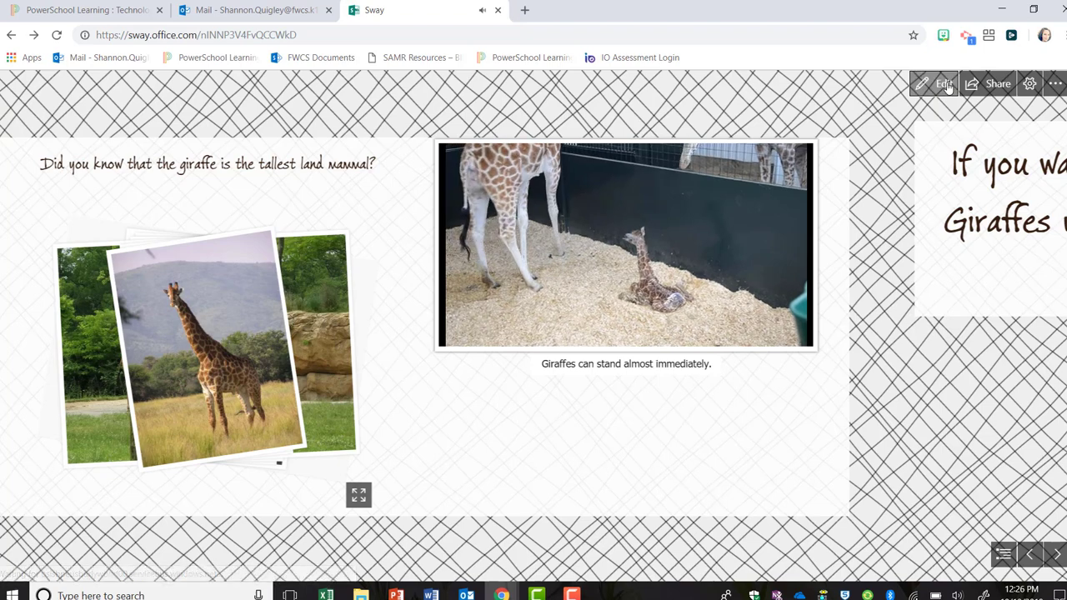
pyautogui.click(943, 84)
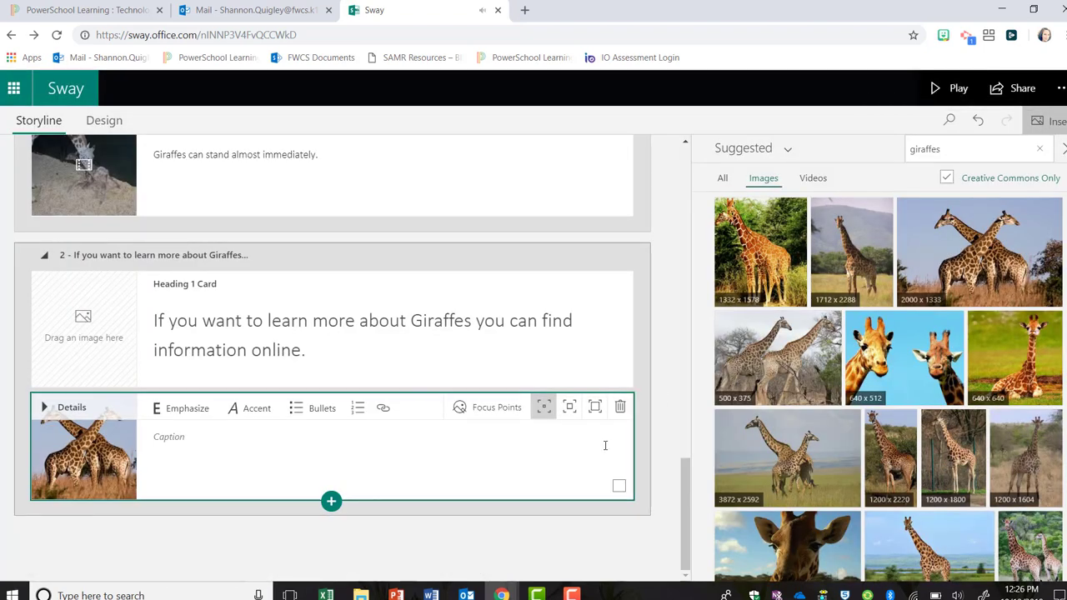
# Step: Set the giraffe Sway's sharing to specific people or groups with view access, and close the sharing options
pyautogui.moveTo(686, 469); pyautogui.dragTo(668, 134)
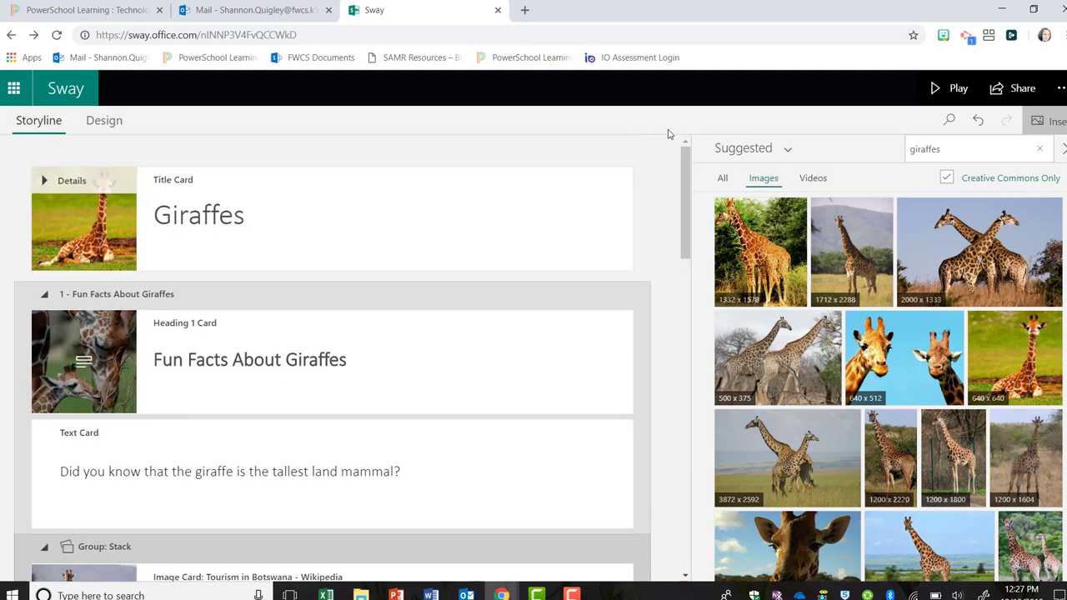
pyautogui.click(1021, 88)
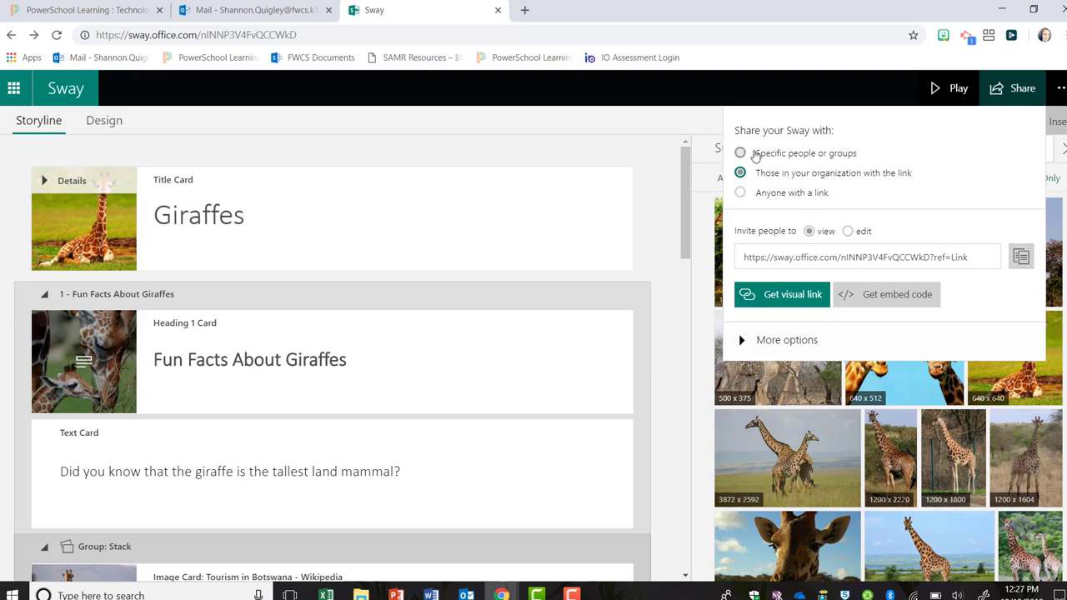
pyautogui.click(741, 153)
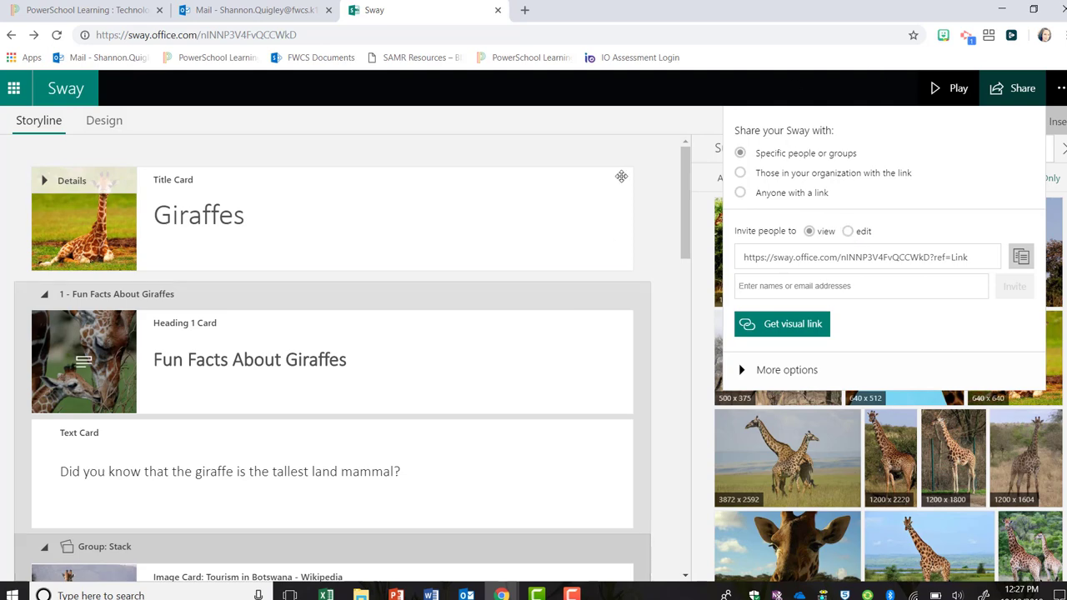
pyautogui.click(645, 227)
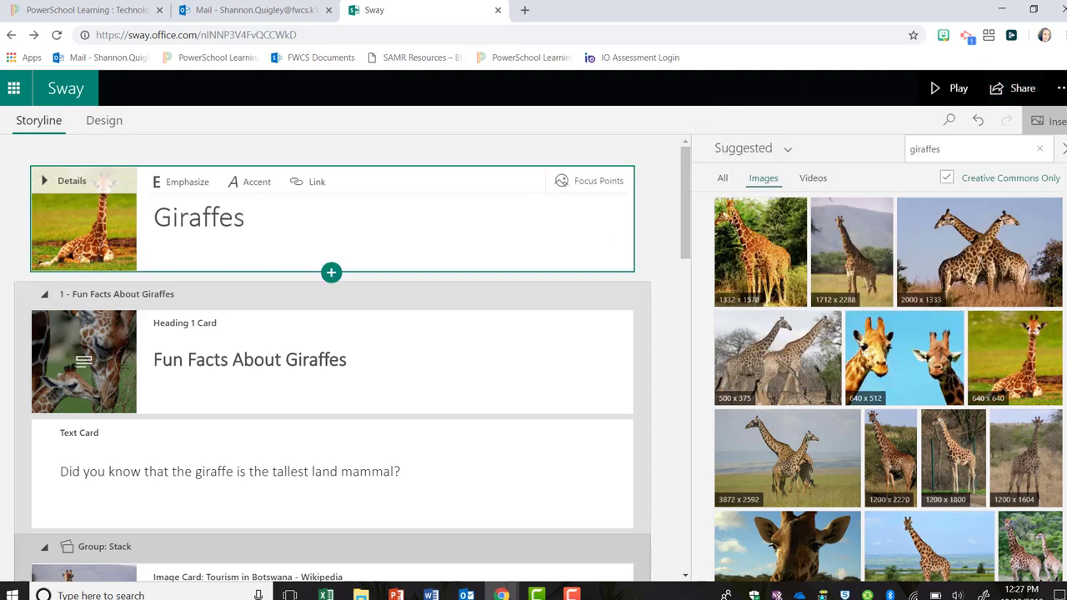
# Step: Play the Sway from the Giraffes title through the Fun Facts About Giraffes heading to the photo stack
pyautogui.scroll(-10, 708, 350)
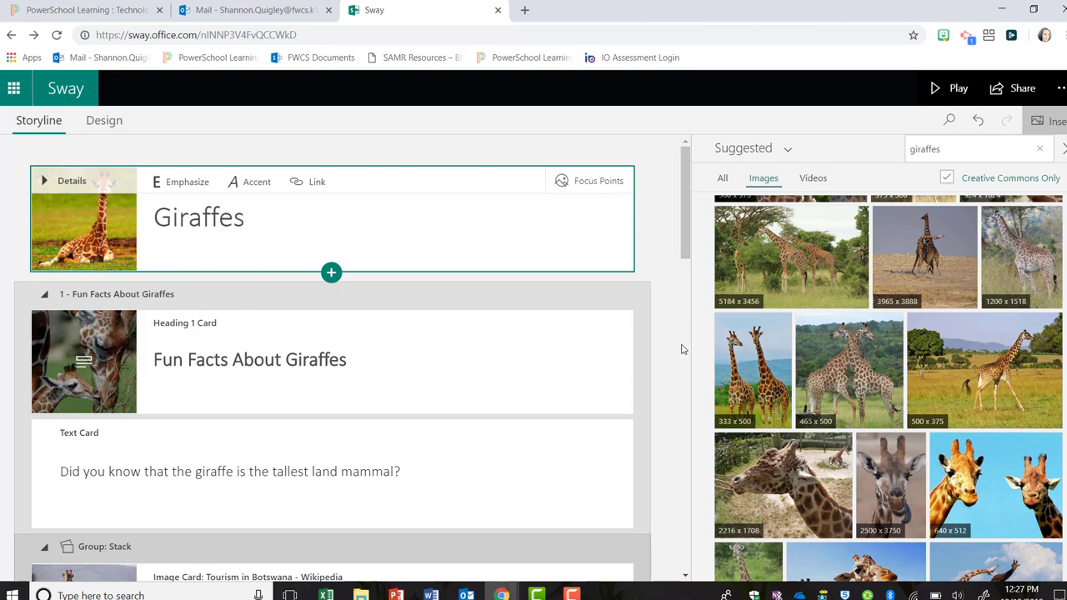
pyautogui.click(682, 344)
pyautogui.moveTo(686, 334); pyautogui.dragTo(655, 123)
pyautogui.click(955, 88)
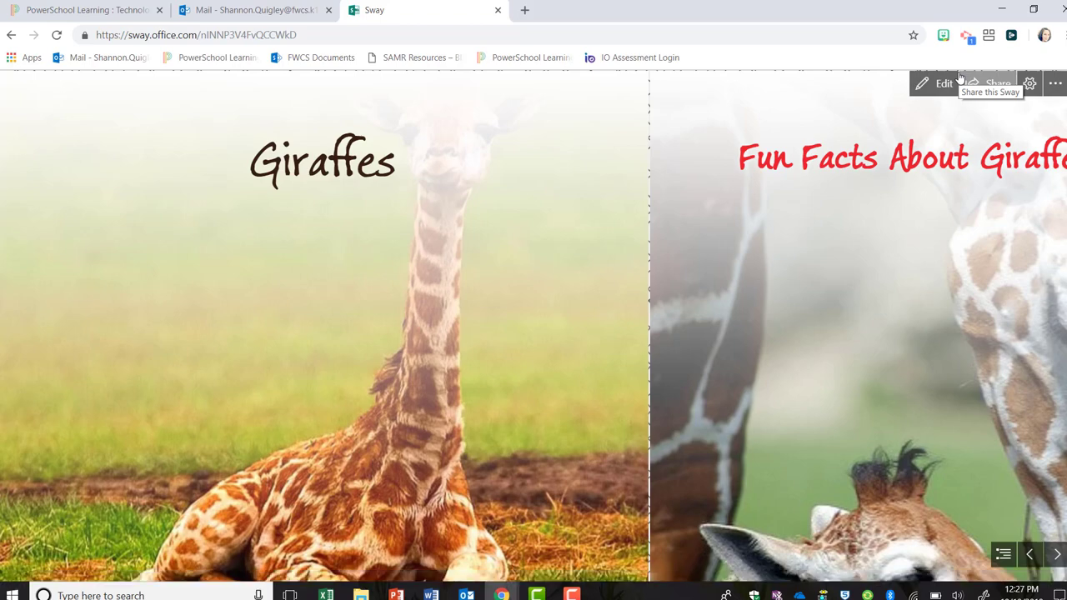
pyautogui.scroll(-5, 959, 77)
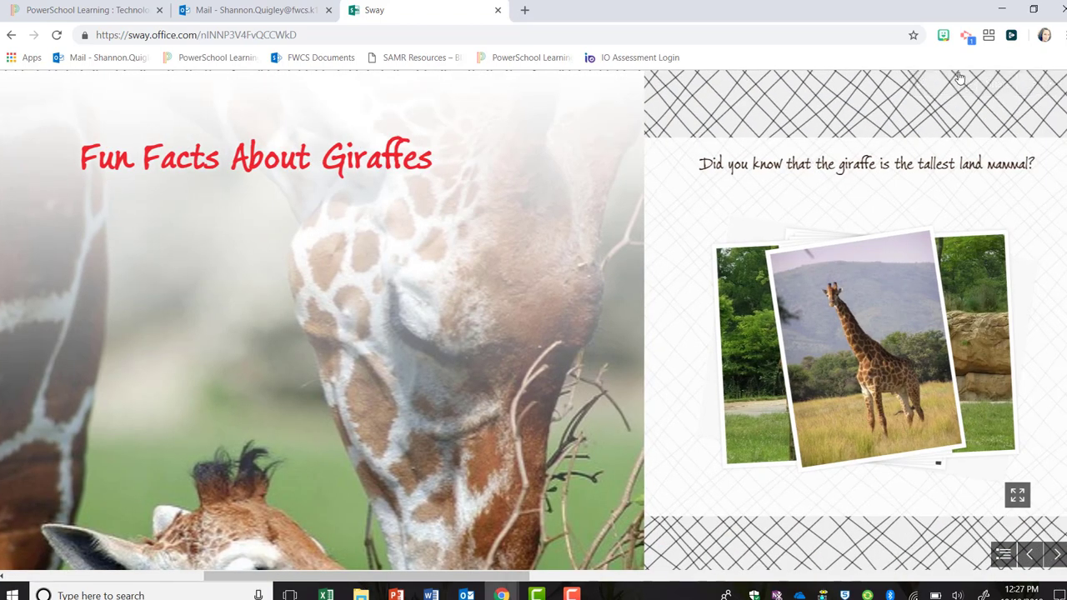